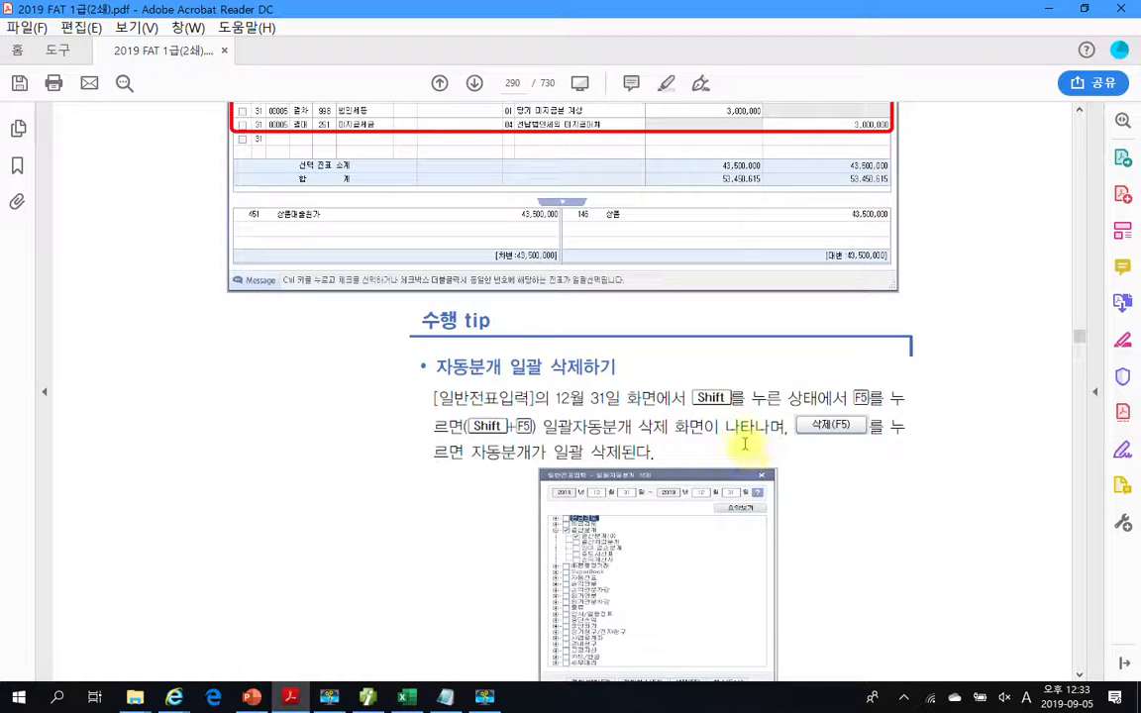
Mark up the 자동분개 일괄 삭제하기 tip on page 290: heading, 12월 31일 entry screen, Shift+F5 keys, 삭제(F5) button and dialog image
{"action": "scroll", "coordinate": [747, 465], "scroll_direction": "down", "scroll_amount": 3}
{"action": "scroll", "coordinate": [753, 480], "scroll_direction": "down", "scroll_amount": 1}
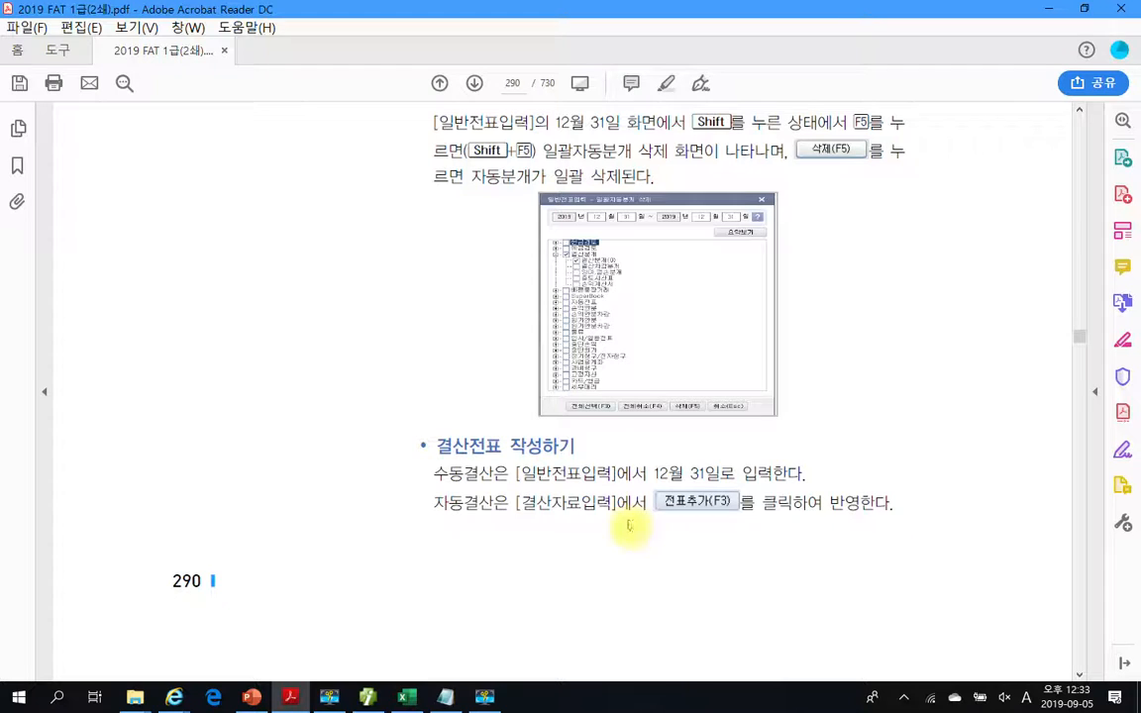
{"action": "scroll", "coordinate": [626, 525], "scroll_direction": "up", "scroll_amount": 1}
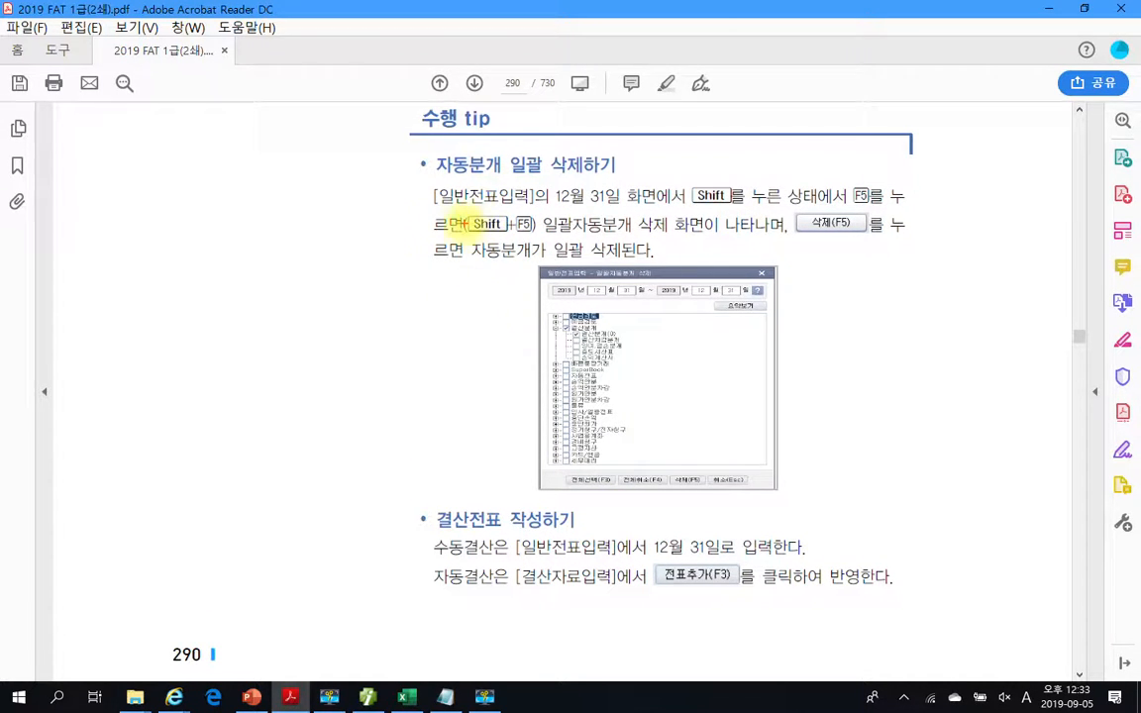
{"action": "mouse_move", "coordinate": [430, 148]}
{"action": "left_mouse_down"}
{"action": "mouse_move", "coordinate": [517, 178]}
{"action": "mouse_move", "coordinate": [655, 182]}
{"action": "left_mouse_up"}
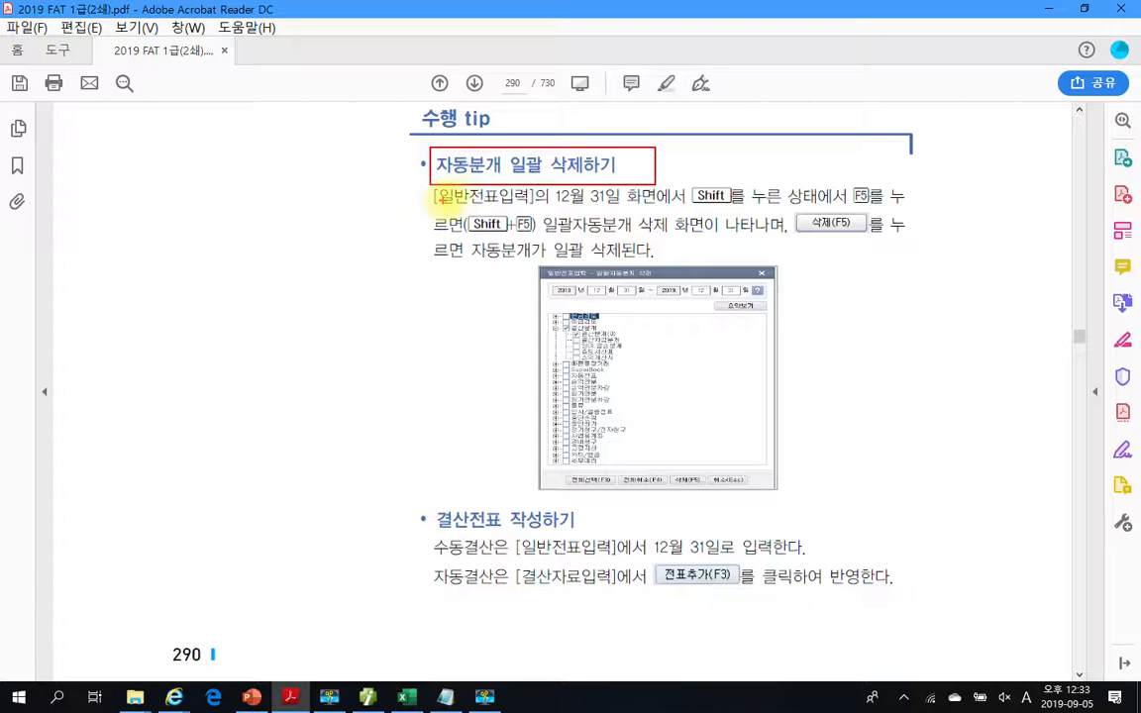
{"action": "left_click_drag", "start_coordinate": [432, 209], "coordinate": [628, 209]}
{"action": "mouse_move", "coordinate": [707, 218]}
{"action": "left_mouse_down"}
{"action": "mouse_move", "coordinate": [738, 213]}
{"action": "mouse_move", "coordinate": [693, 178]}
{"action": "mouse_move", "coordinate": [731, 211]}
{"action": "left_mouse_up"}
{"action": "mouse_move", "coordinate": [858, 196]}
{"action": "left_mouse_down"}
{"action": "mouse_move", "coordinate": [840, 198]}
{"action": "mouse_move", "coordinate": [879, 196]}
{"action": "mouse_move", "coordinate": [870, 208]}
{"action": "left_mouse_up"}
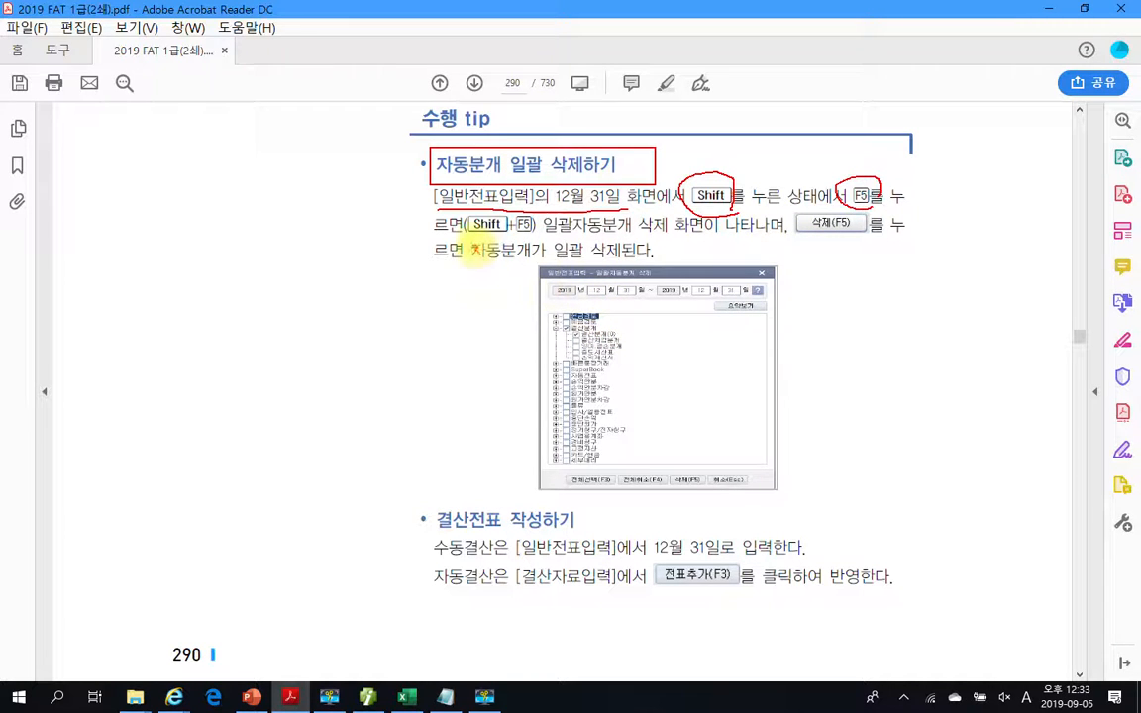
{"action": "left_click_drag", "start_coordinate": [513, 236], "coordinate": [548, 231]}
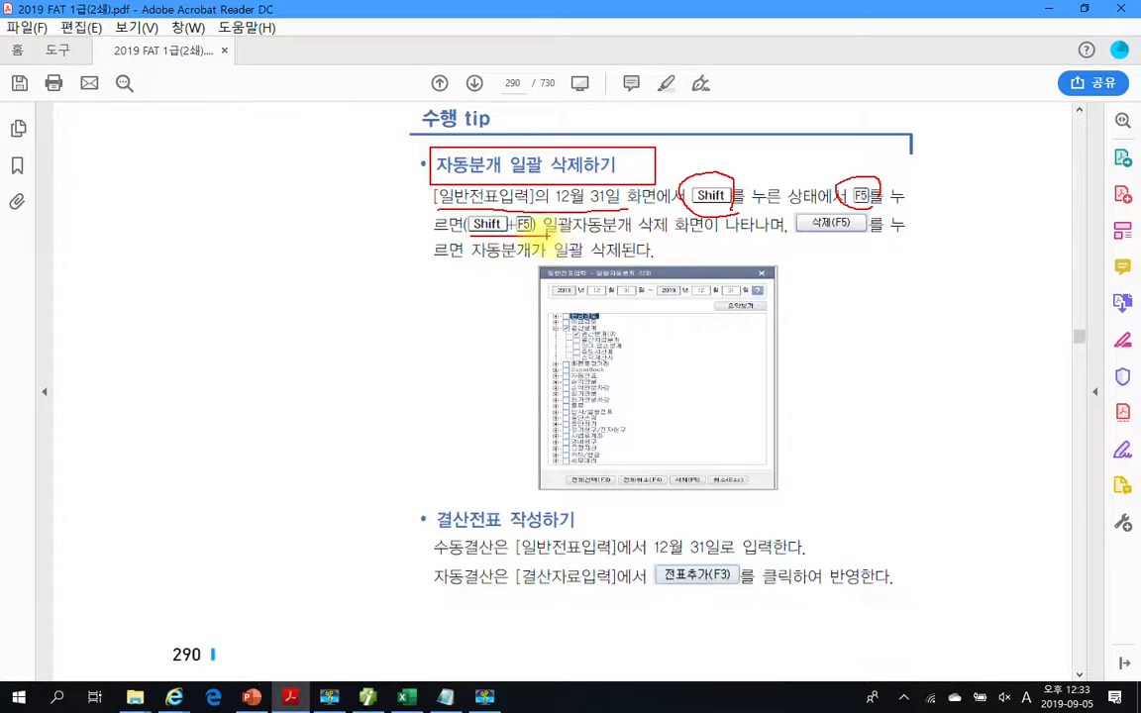
{"action": "mouse_move", "coordinate": [875, 229]}
{"action": "left_mouse_down"}
{"action": "mouse_move", "coordinate": [794, 235]}
{"action": "mouse_move", "coordinate": [878, 235]}
{"action": "mouse_move", "coordinate": [867, 250]}
{"action": "left_mouse_up"}
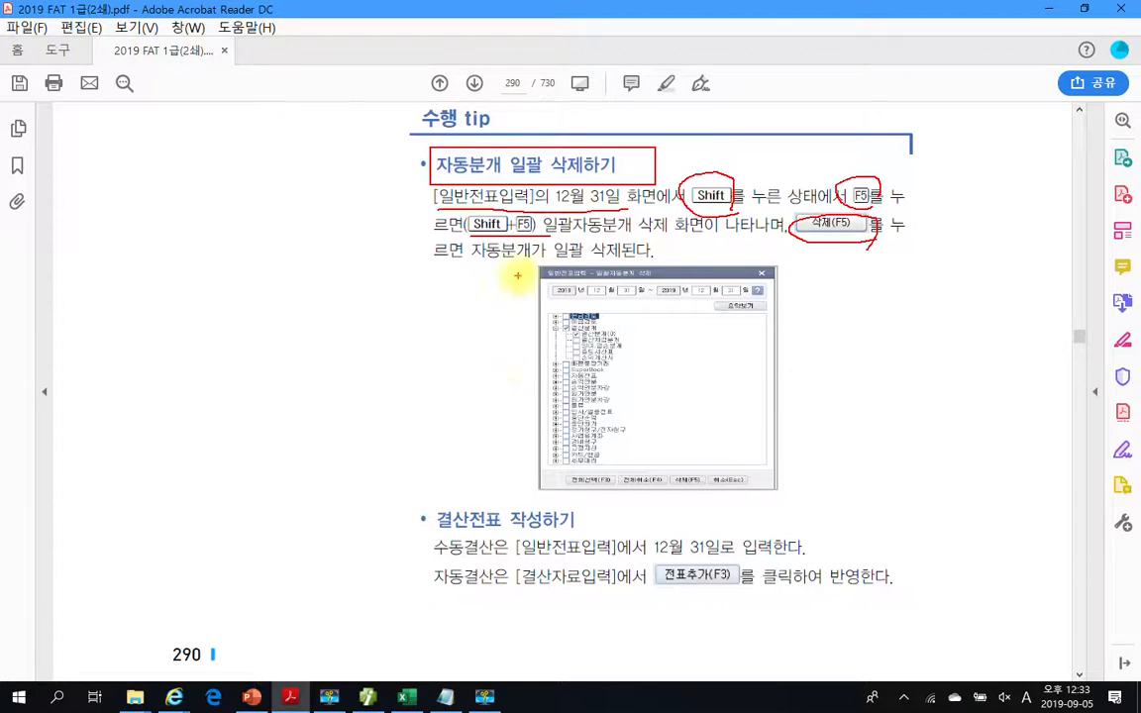
{"action": "mouse_move", "coordinate": [510, 273]}
{"action": "left_mouse_down"}
{"action": "mouse_move", "coordinate": [491, 338]}
{"action": "mouse_move", "coordinate": [495, 445]}
{"action": "left_mouse_up"}
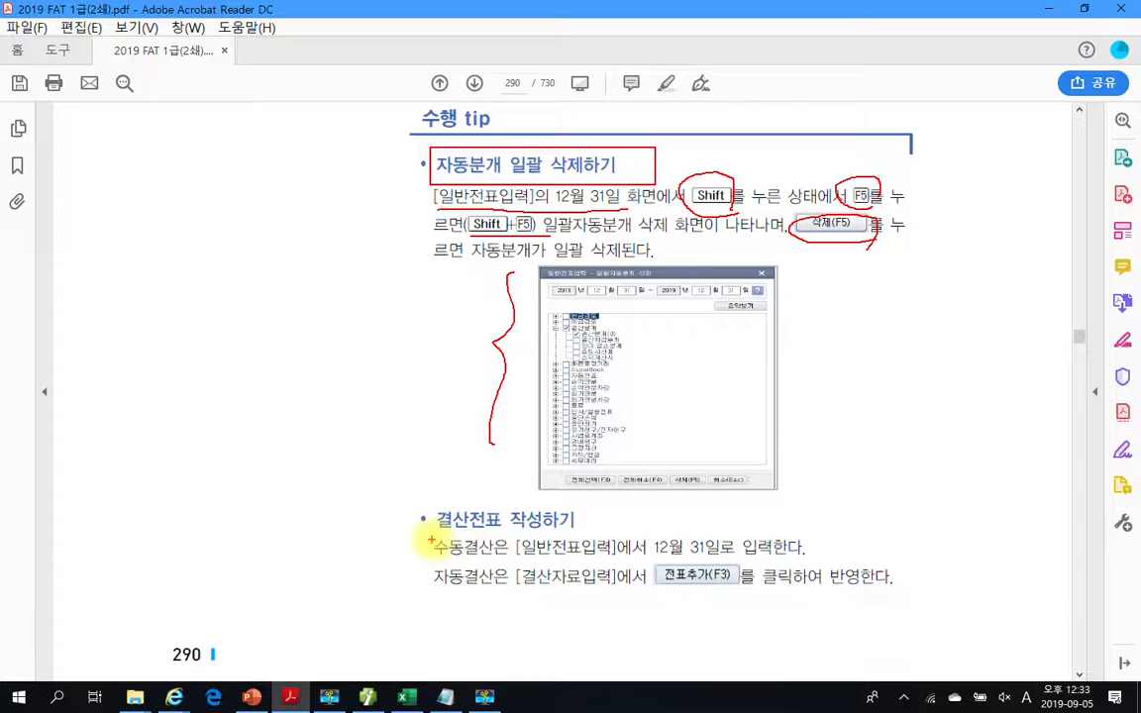
Box 수동결산 and 자동결산 under 결산전표 작성하기, and underline [일반전표입력], 12월 31일, [결산자료입력] and 전표추가(F3)
{"action": "mouse_move", "coordinate": [433, 540]}
{"action": "left_mouse_down"}
{"action": "mouse_move", "coordinate": [450, 558]}
{"action": "mouse_move", "coordinate": [507, 539]}
{"action": "mouse_move", "coordinate": [432, 540]}
{"action": "left_mouse_up"}
{"action": "left_click_drag", "start_coordinate": [516, 558], "coordinate": [715, 558]}
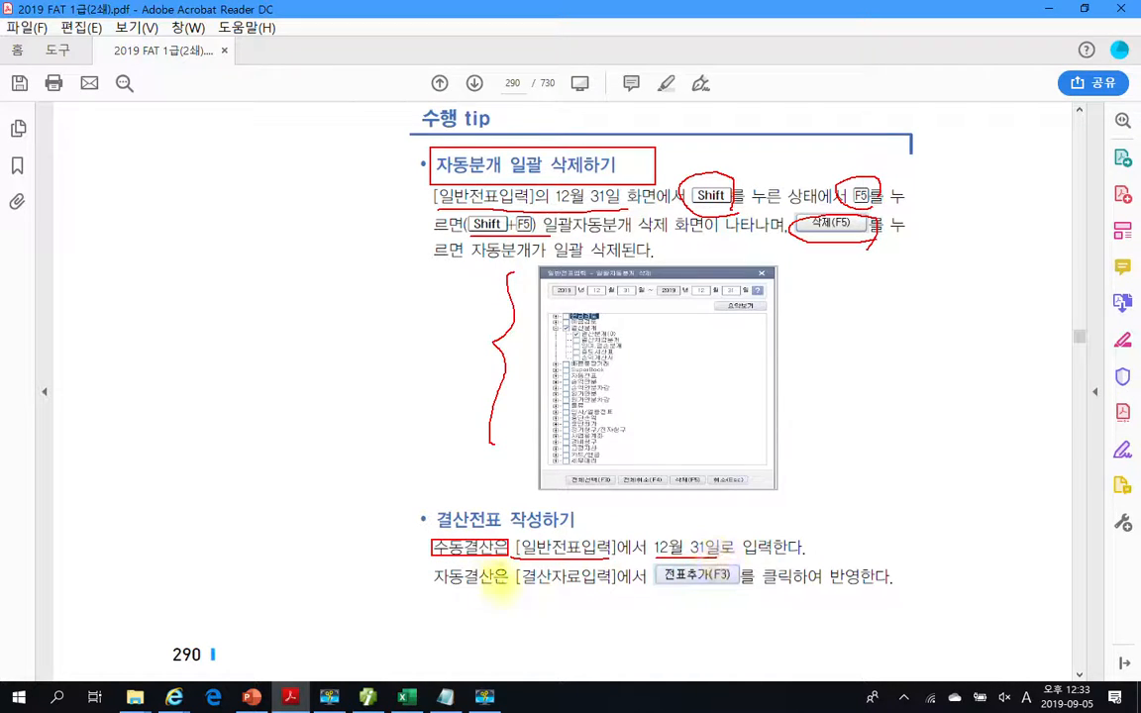
{"action": "mouse_move", "coordinate": [433, 566]}
{"action": "left_mouse_down"}
{"action": "mouse_move", "coordinate": [498, 578]}
{"action": "mouse_move", "coordinate": [432, 592]}
{"action": "left_mouse_up"}
{"action": "left_click_drag", "start_coordinate": [654, 594], "coordinate": [690, 595]}
{"action": "left_click_drag", "start_coordinate": [516, 594], "coordinate": [621, 594]}
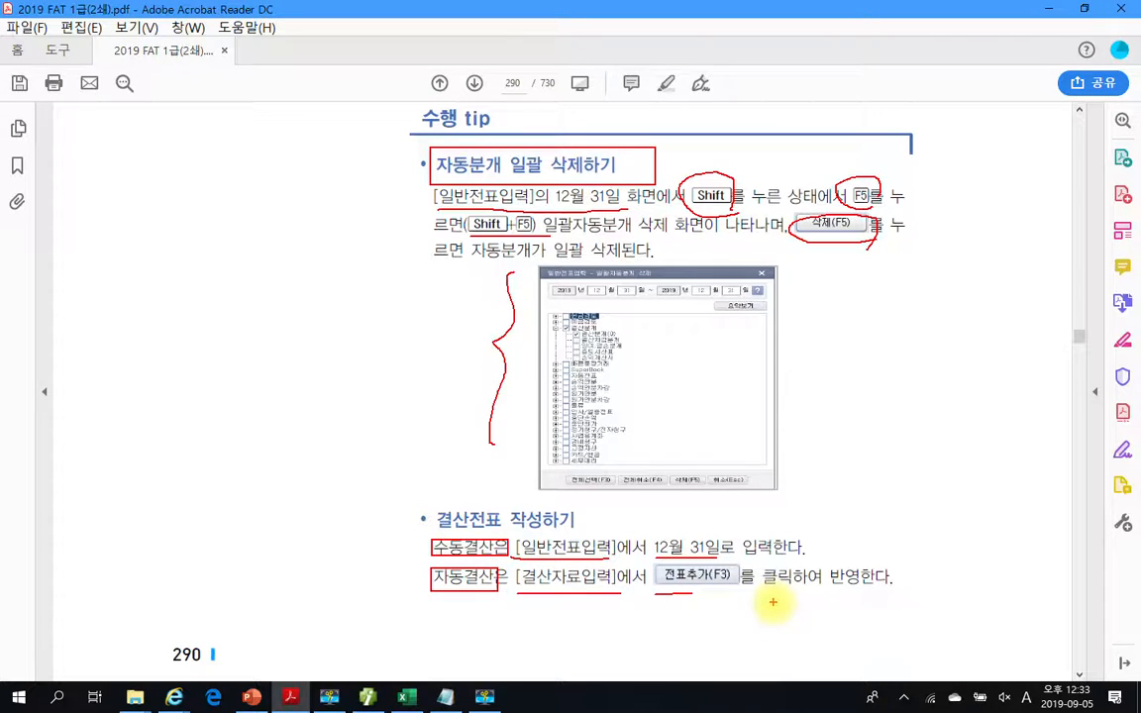
Draw curved freehand strokes beside the 결산전표 작성하기 lines to link 자동결산 with 수동결산
{"action": "mouse_move", "coordinate": [451, 598]}
{"action": "left_mouse_down"}
{"action": "mouse_move", "coordinate": [395, 537]}
{"action": "mouse_move", "coordinate": [417, 534]}
{"action": "left_mouse_up"}
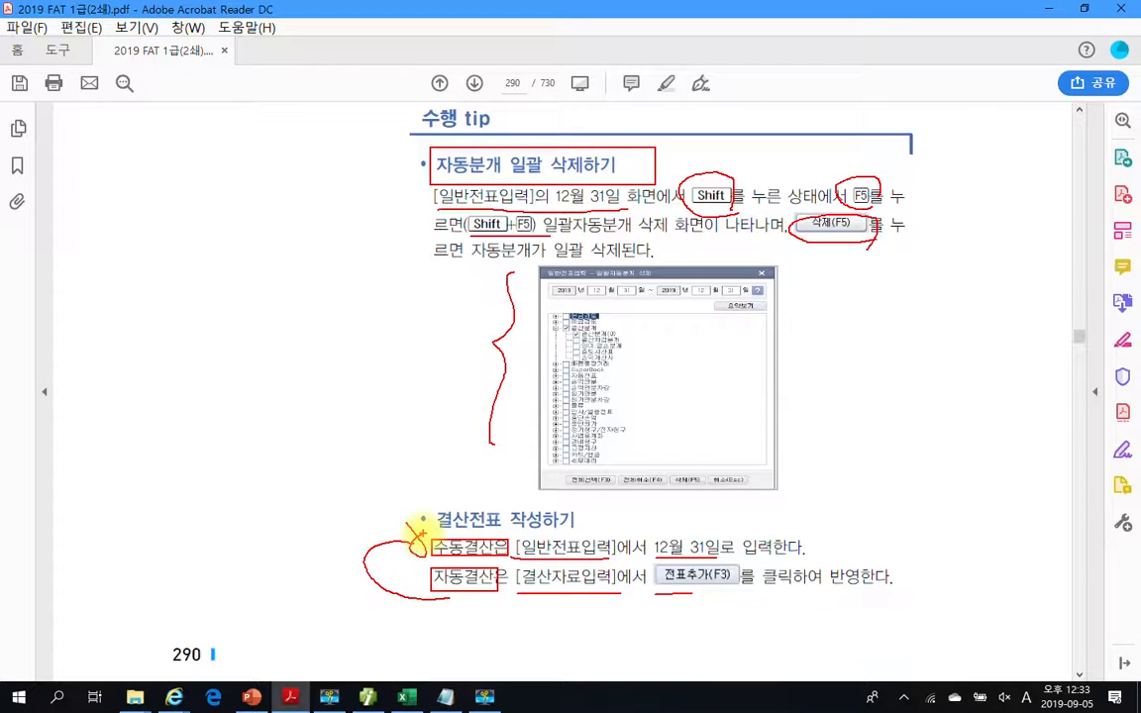
{"action": "mouse_move", "coordinate": [416, 535]}
{"action": "left_mouse_down"}
{"action": "mouse_move", "coordinate": [300, 586]}
{"action": "mouse_move", "coordinate": [383, 619]}
{"action": "mouse_move", "coordinate": [408, 614]}
{"action": "left_mouse_up"}
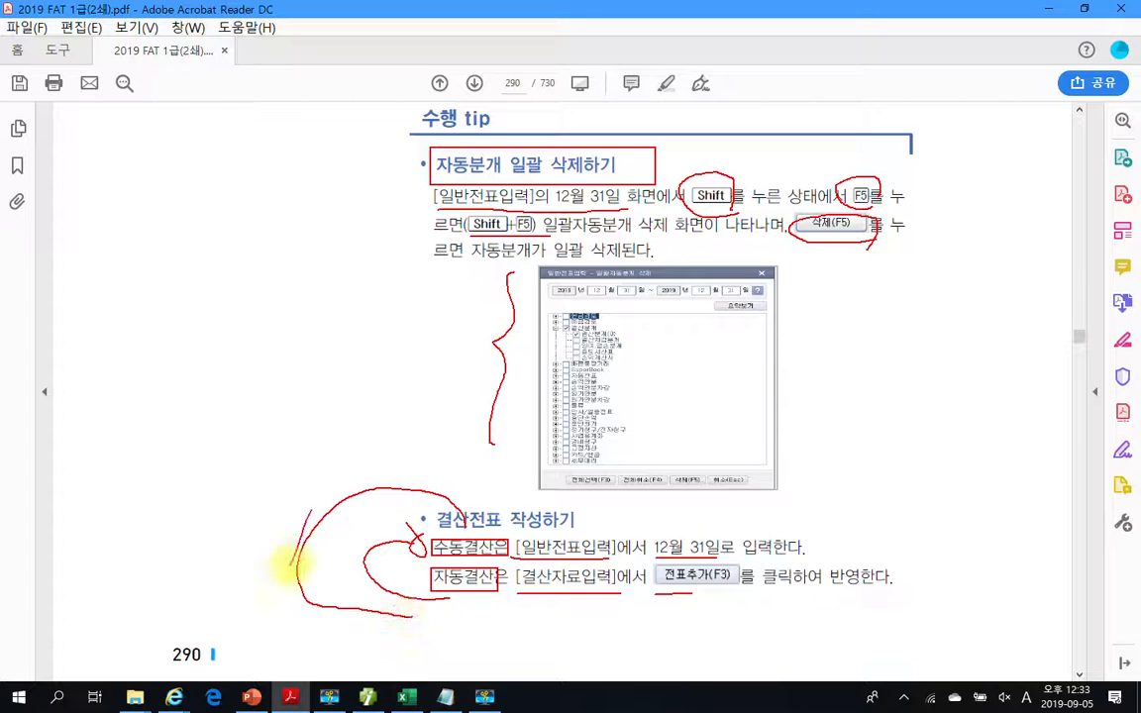
{"action": "left_click_drag", "start_coordinate": [258, 526], "coordinate": [323, 562]}
{"action": "left_click_drag", "start_coordinate": [389, 600], "coordinate": [400, 624]}
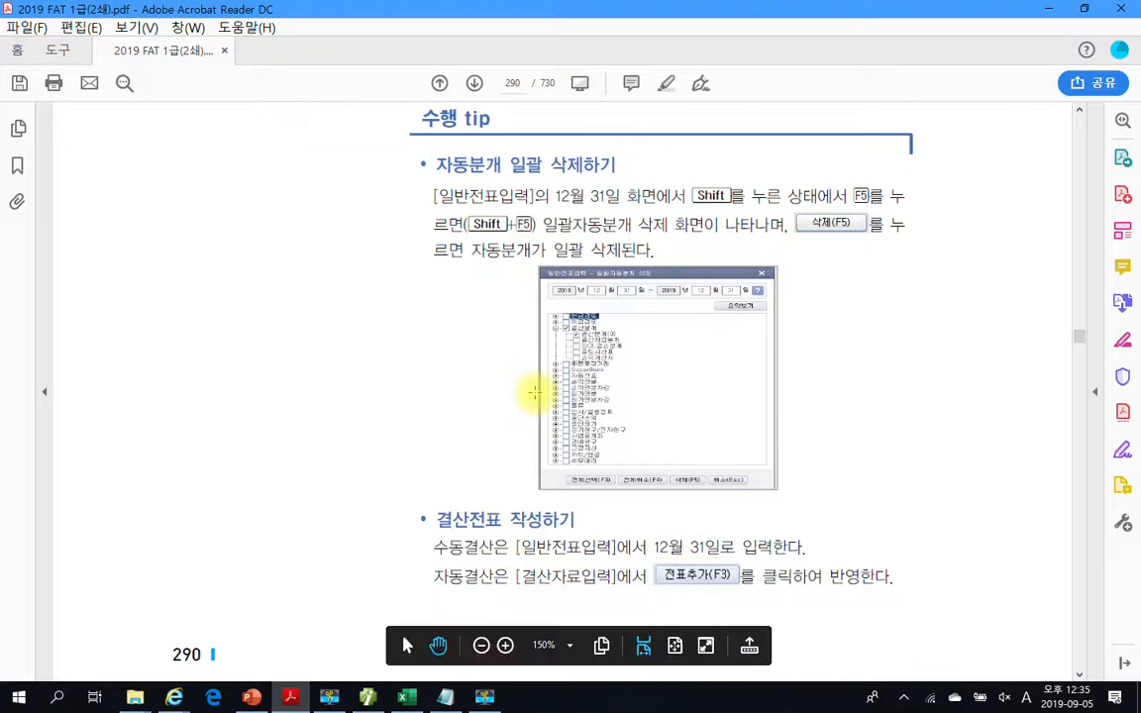
Review page 291, selecting the headings 데이터체크, 합계잔액시산표 조회 and 손익계산서계정 in turn
{"action": "scroll", "coordinate": [896, 512], "scroll_direction": "down", "scroll_amount": 10}
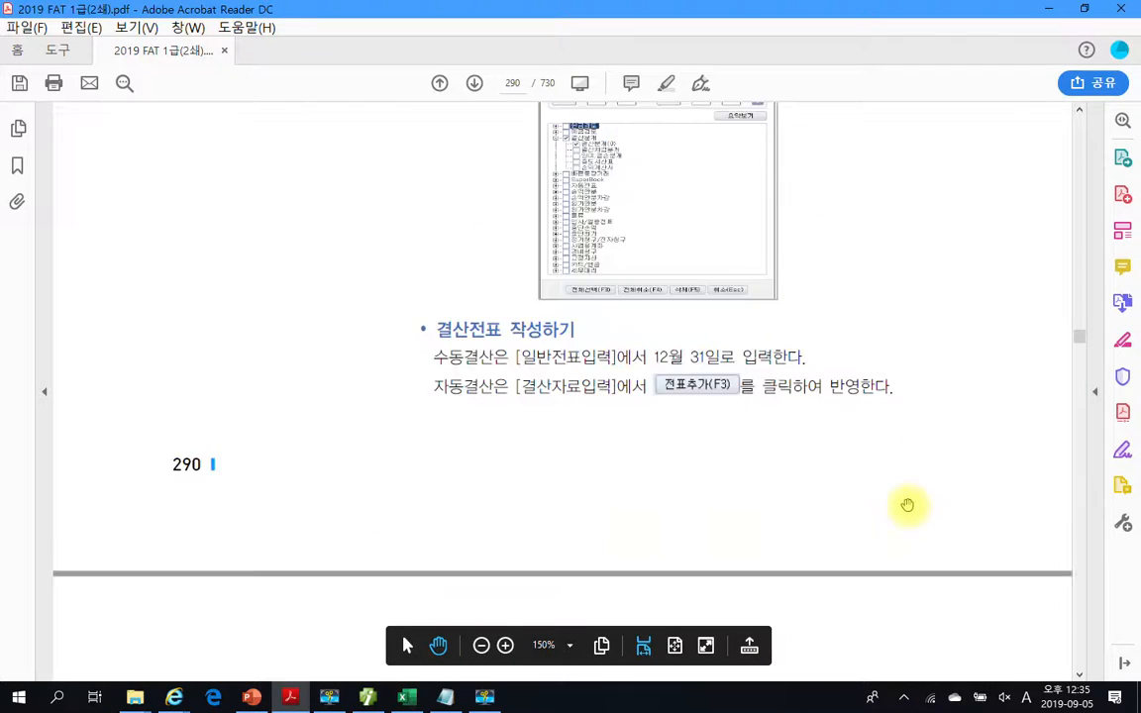
{"action": "scroll", "coordinate": [878, 506], "scroll_direction": "down", "scroll_amount": 6}
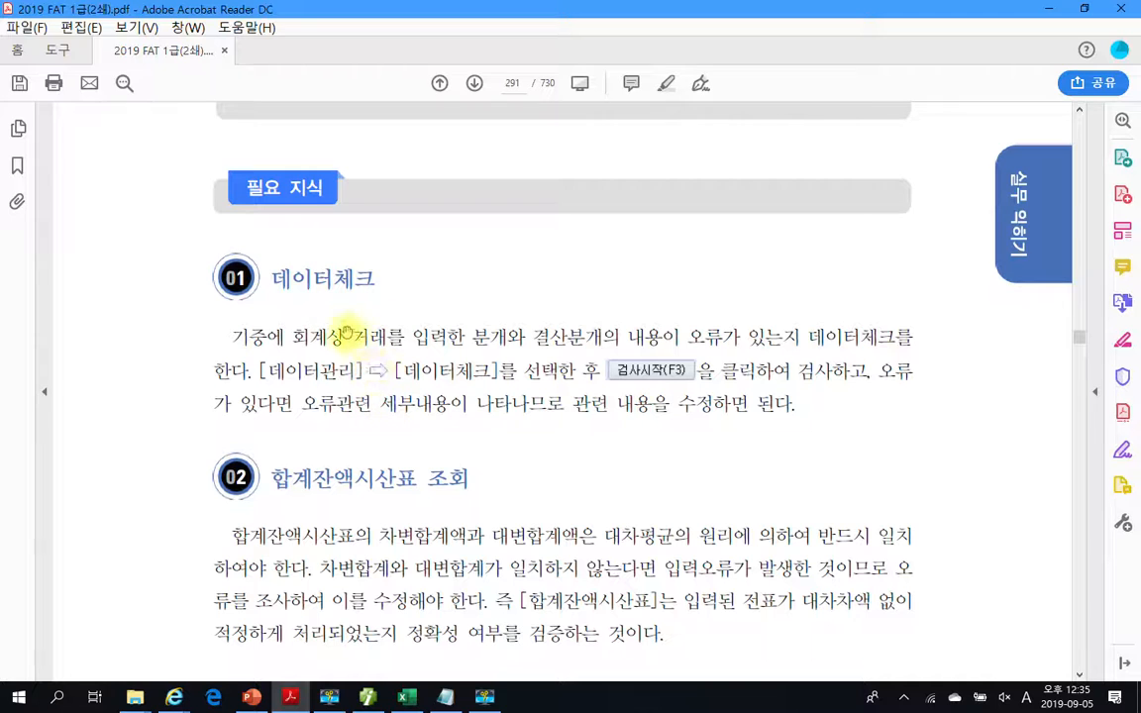
{"action": "left_click_drag", "start_coordinate": [276, 278], "coordinate": [376, 283]}
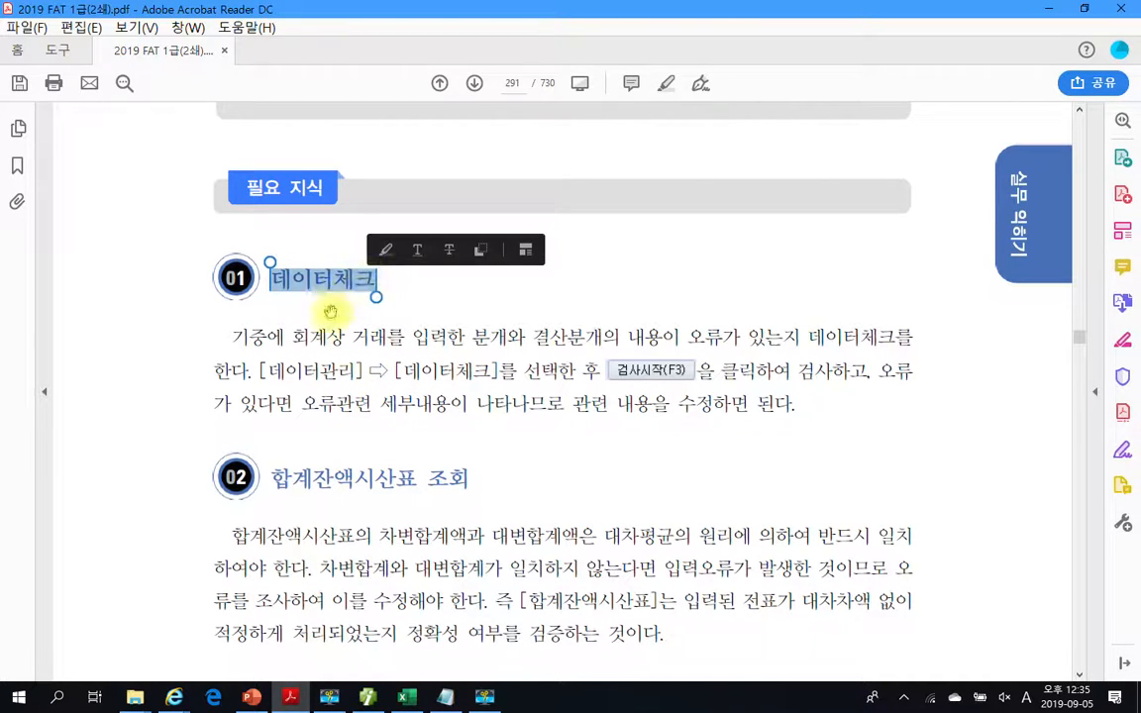
{"action": "left_click", "coordinate": [507, 460]}
{"action": "scroll", "coordinate": [506, 459], "scroll_direction": "down", "scroll_amount": 2}
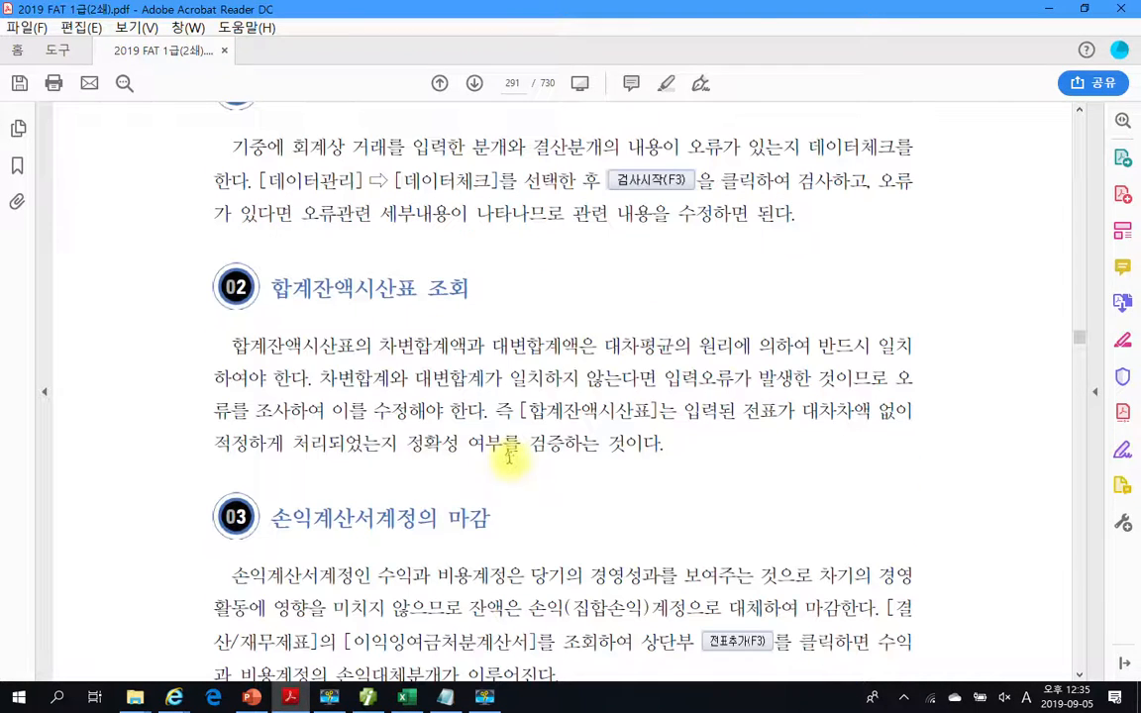
{"action": "left_click_drag", "start_coordinate": [271, 287], "coordinate": [470, 288]}
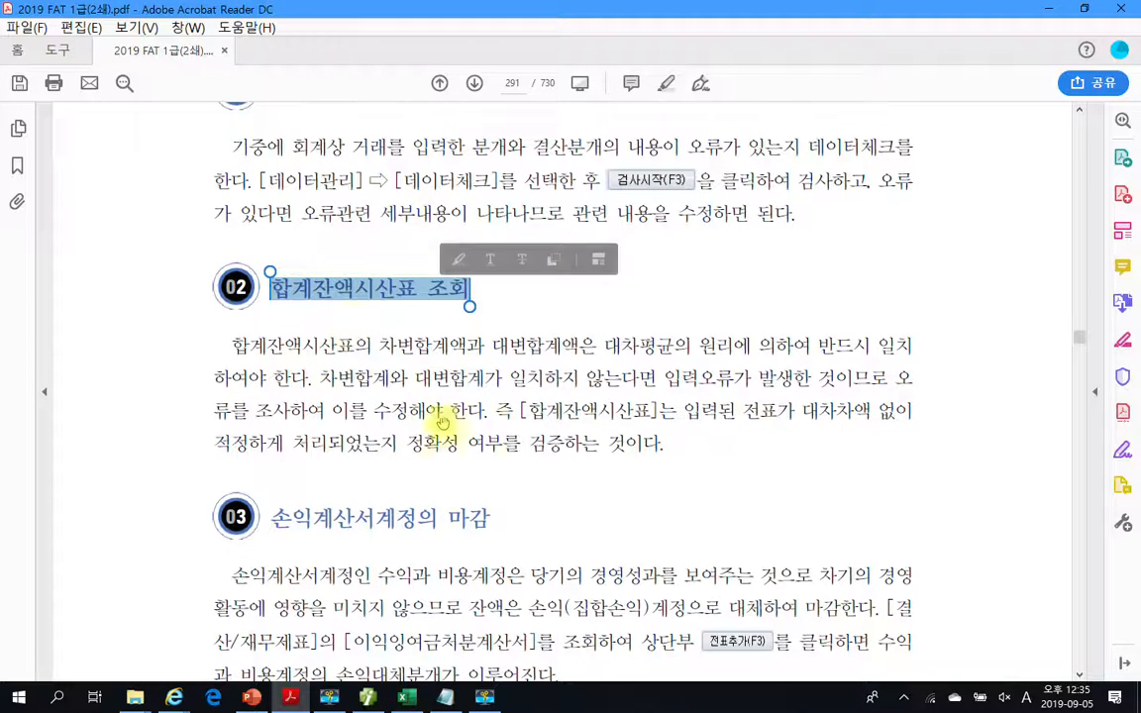
{"action": "left_click", "coordinate": [368, 297]}
{"action": "scroll", "coordinate": [401, 426], "scroll_direction": "down", "scroll_amount": 3}
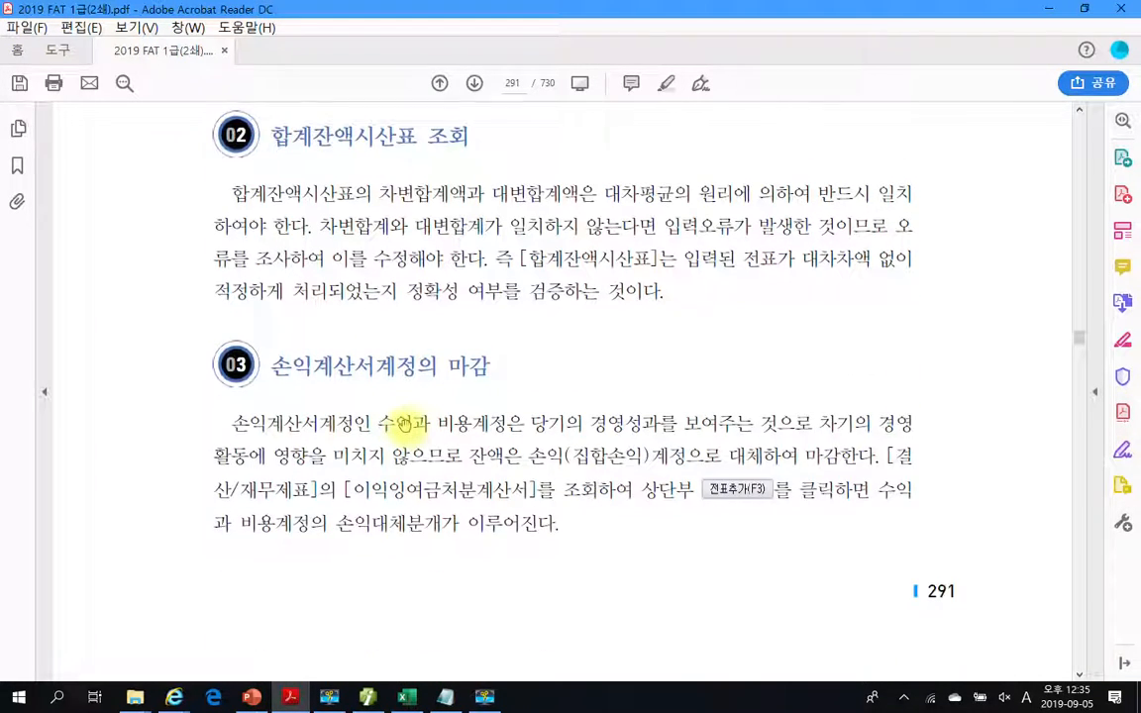
{"action": "left_click_drag", "start_coordinate": [271, 327], "coordinate": [416, 331]}
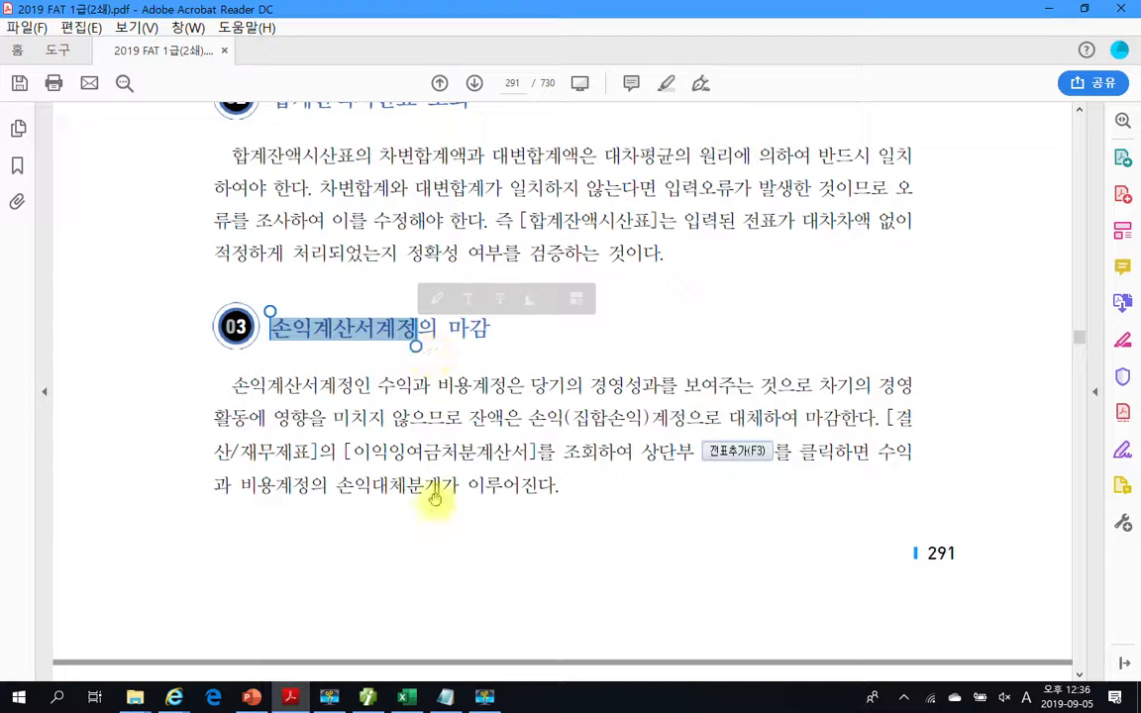
Search the computer for "회계의 순" and open the document 회계의 순환과정 문제.hwp
{"action": "mouse_move", "coordinate": [116, 692]}
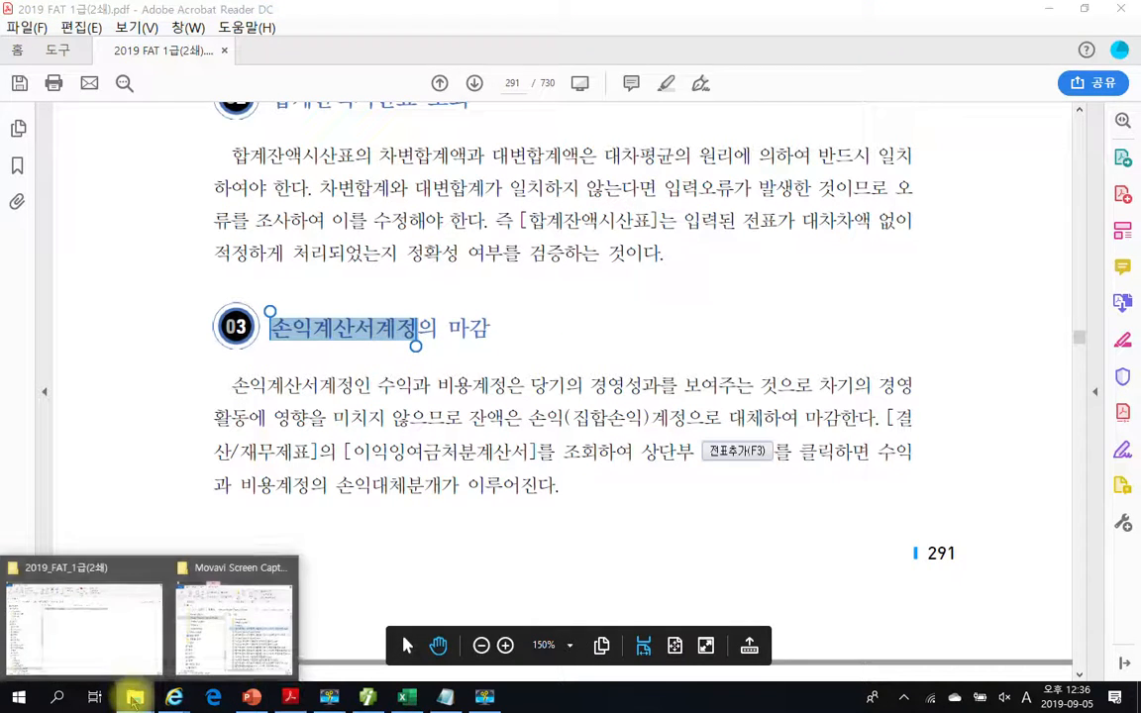
{"action": "left_click", "coordinate": [57, 694]}
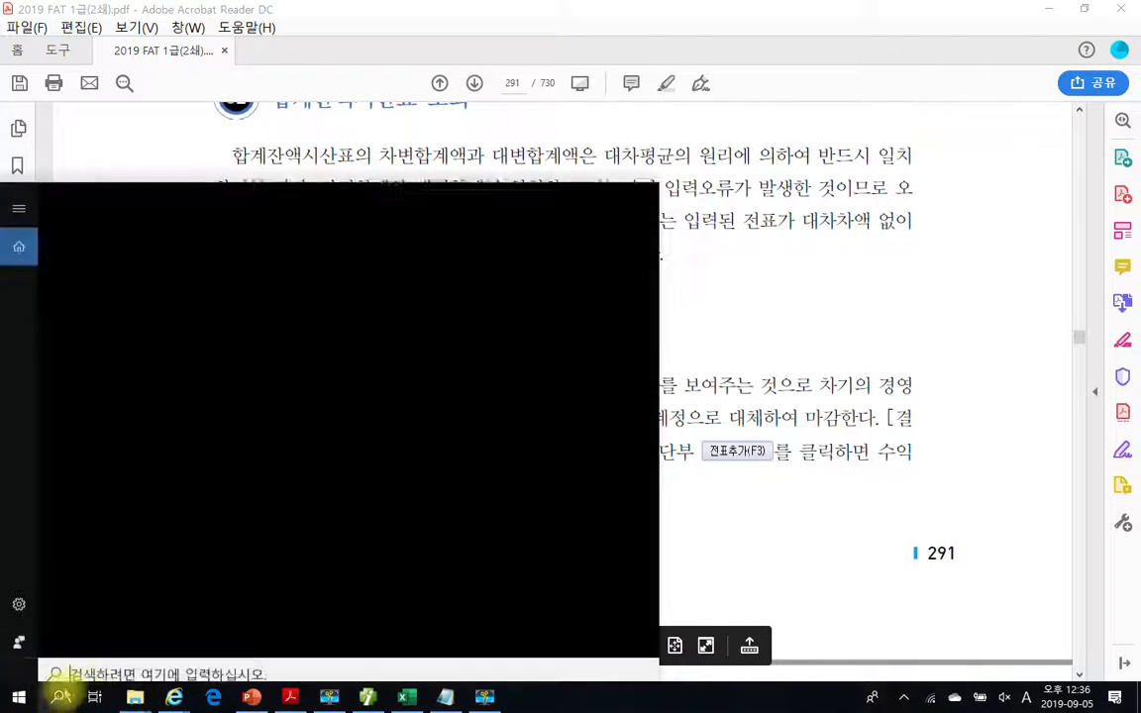
{"action": "type", "text": "g"}
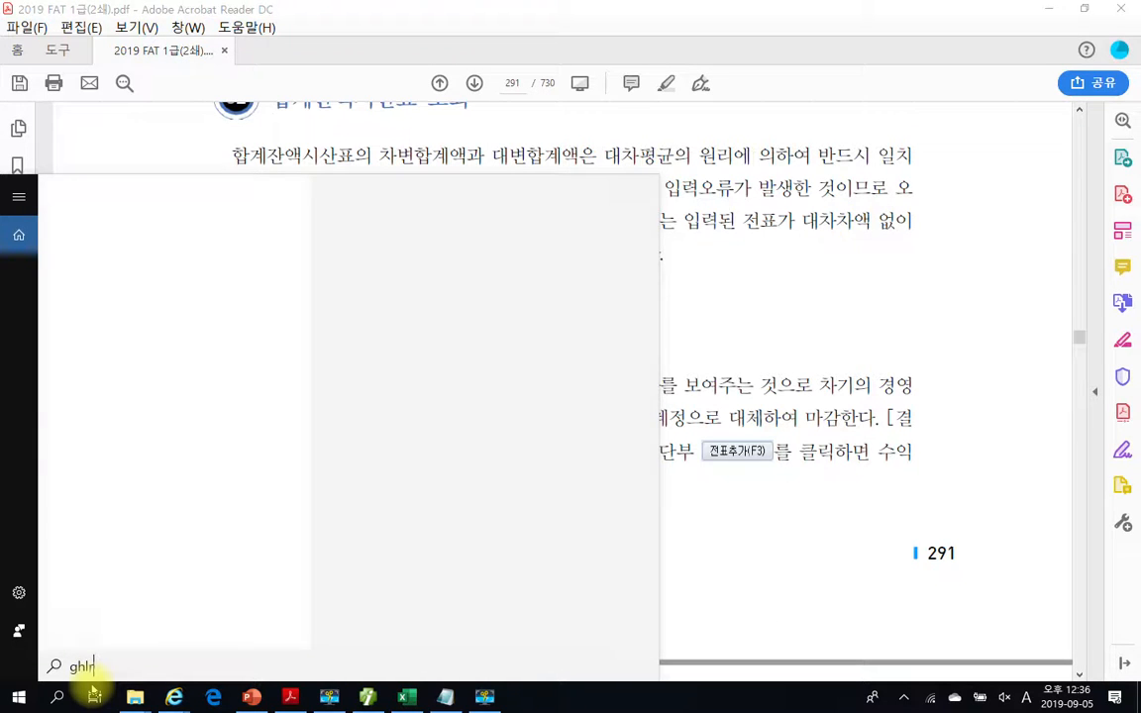
{"action": "key", "text": "BackSpace"}
{"action": "type", "text": "회계"}
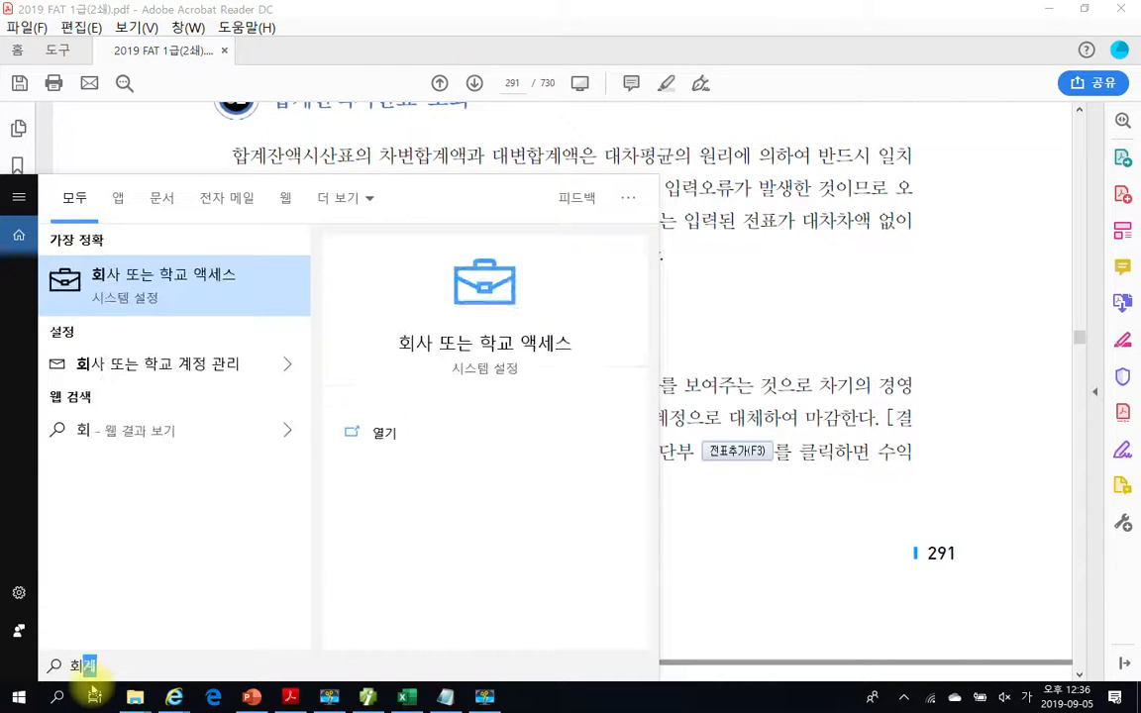
{"action": "type", "text": "의 ㅅ"}
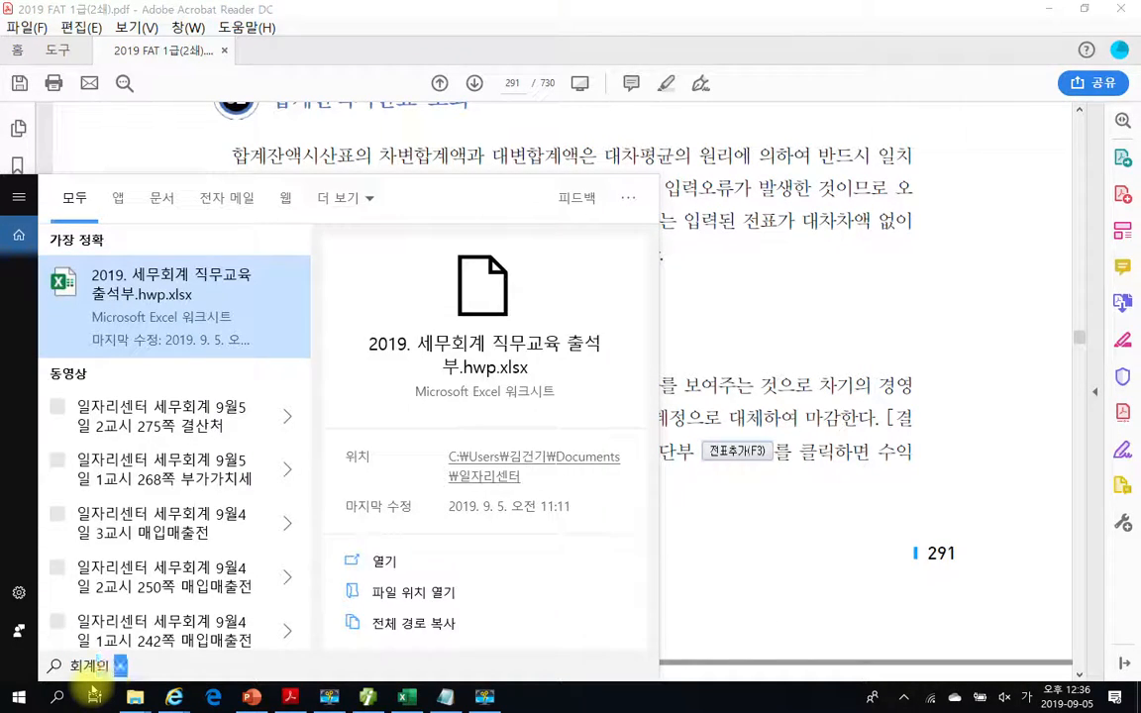
{"action": "type", "text": "ㅜㄴ"}
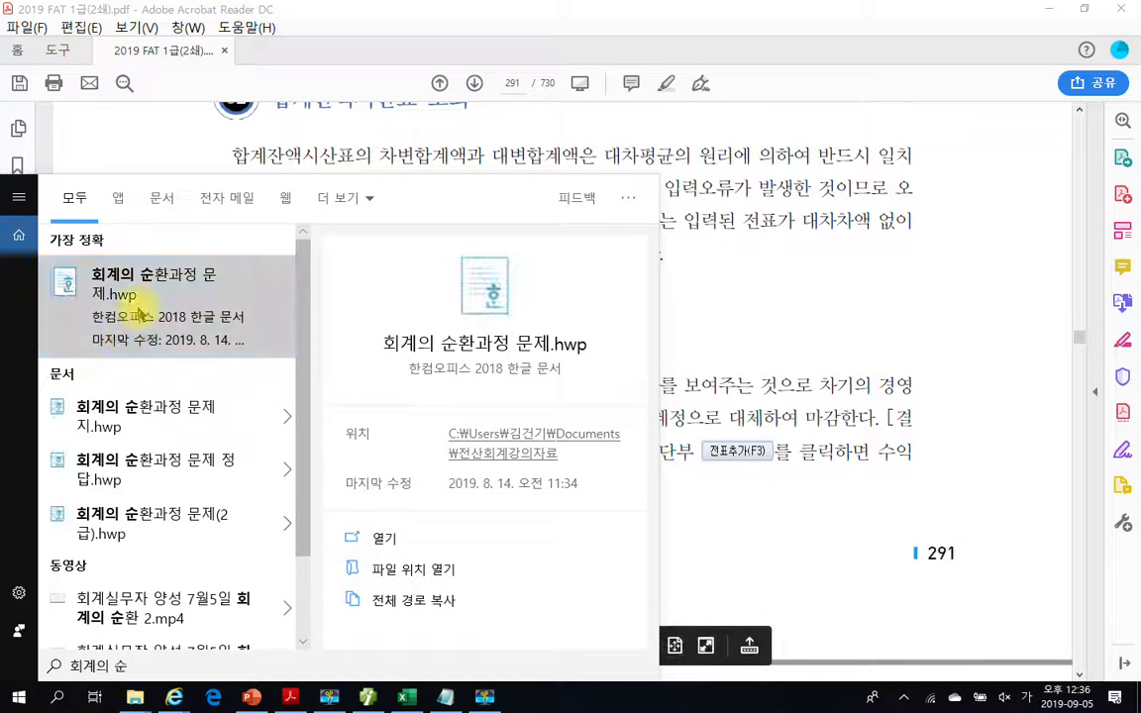
{"action": "left_click", "coordinate": [138, 307]}
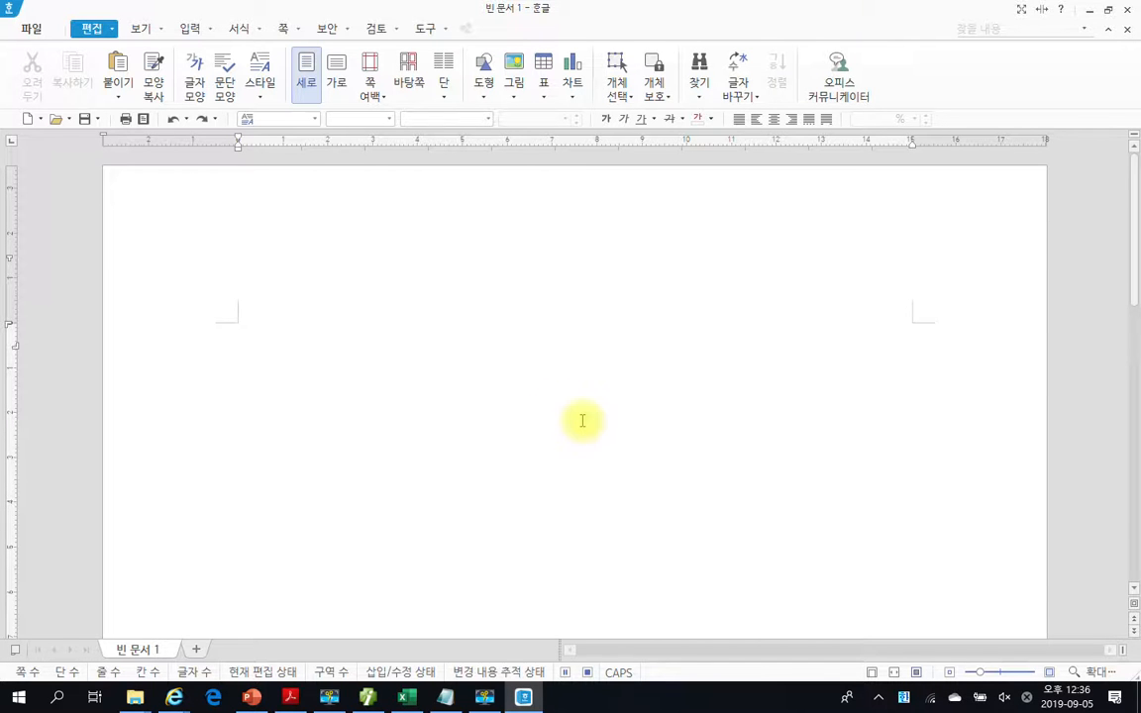
In the exercise 04 table, box 수익계정 and 비용계정 and underline 손익 beside each
{"action": "scroll", "coordinate": [583, 421], "scroll_direction": "up", "scroll_amount": 15}
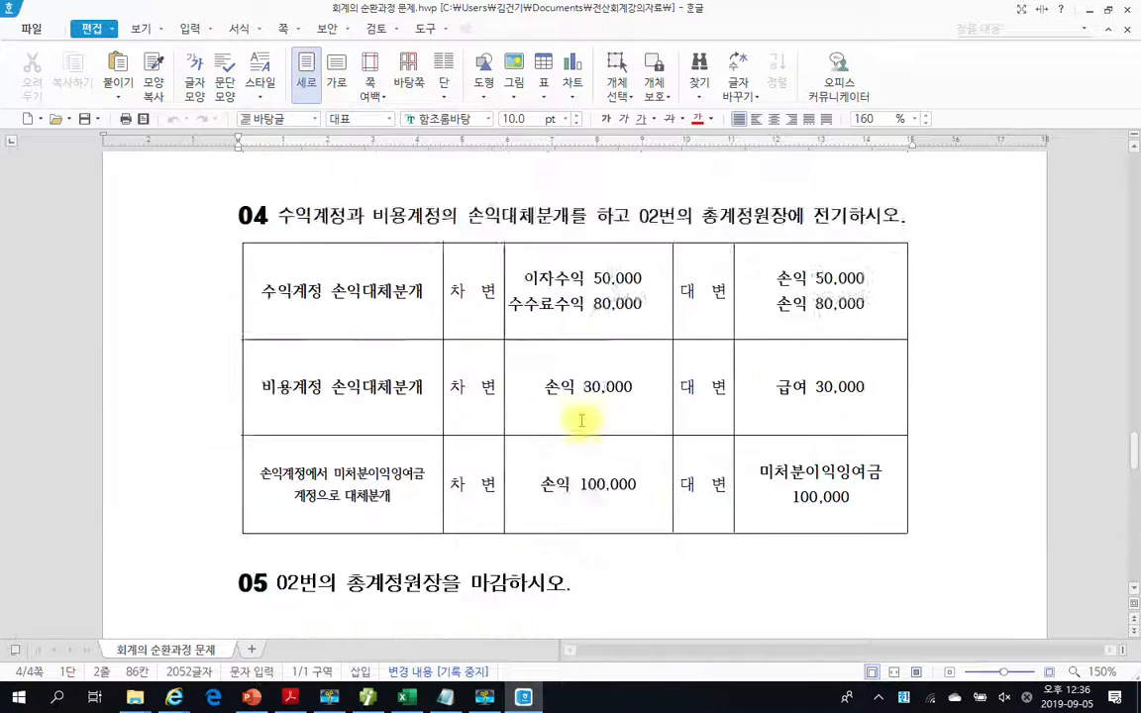
{"action": "scroll", "coordinate": [579, 420], "scroll_direction": "down", "scroll_amount": 12}
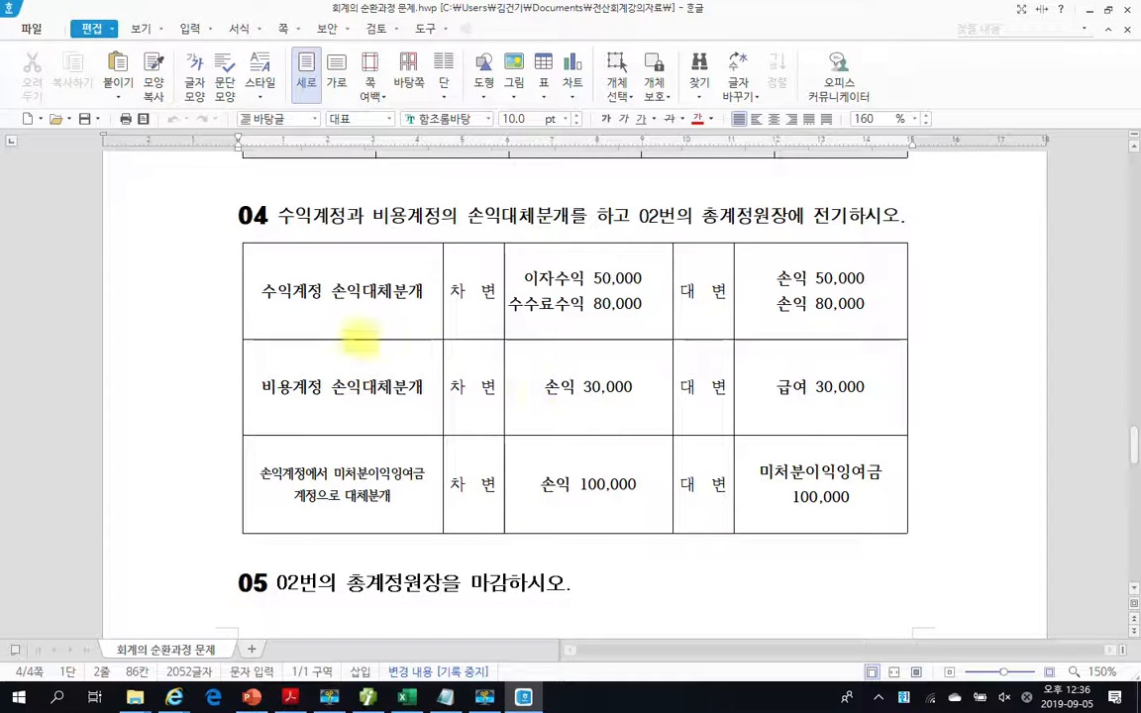
{"action": "mouse_move", "coordinate": [257, 281]}
{"action": "left_mouse_down"}
{"action": "mouse_move", "coordinate": [282, 302]}
{"action": "mouse_move", "coordinate": [328, 306]}
{"action": "left_mouse_up"}
{"action": "left_click_drag", "start_coordinate": [310, 400], "coordinate": [324, 400]}
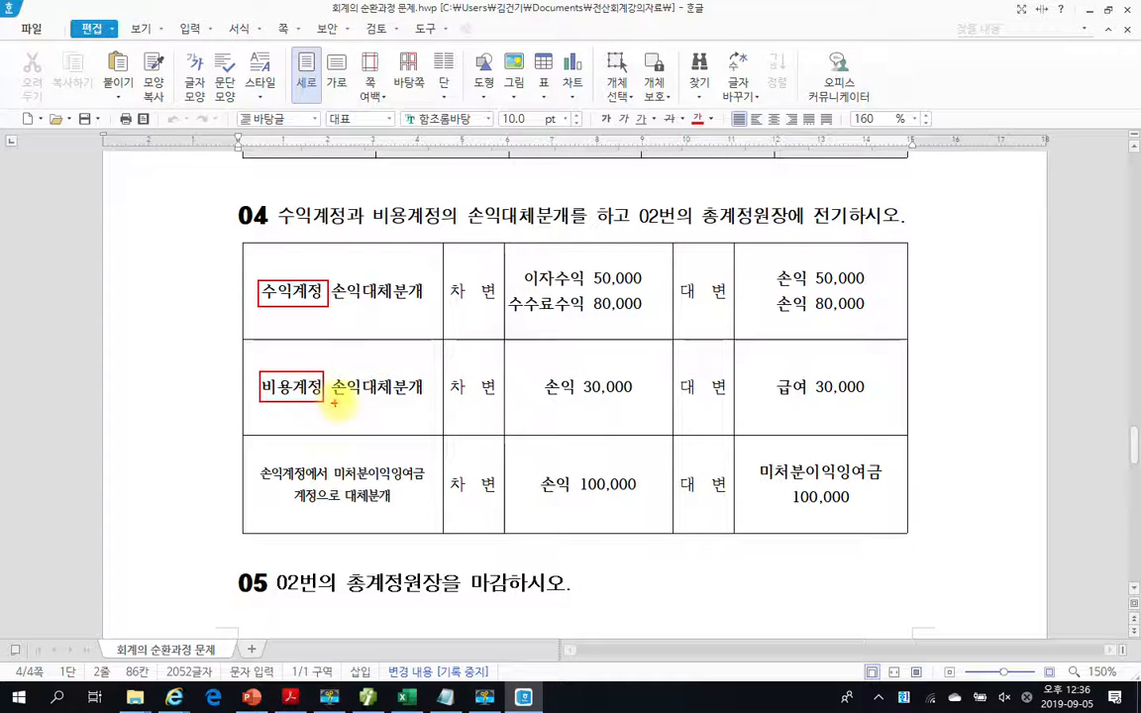
{"action": "left_click_drag", "start_coordinate": [336, 306], "coordinate": [371, 306]}
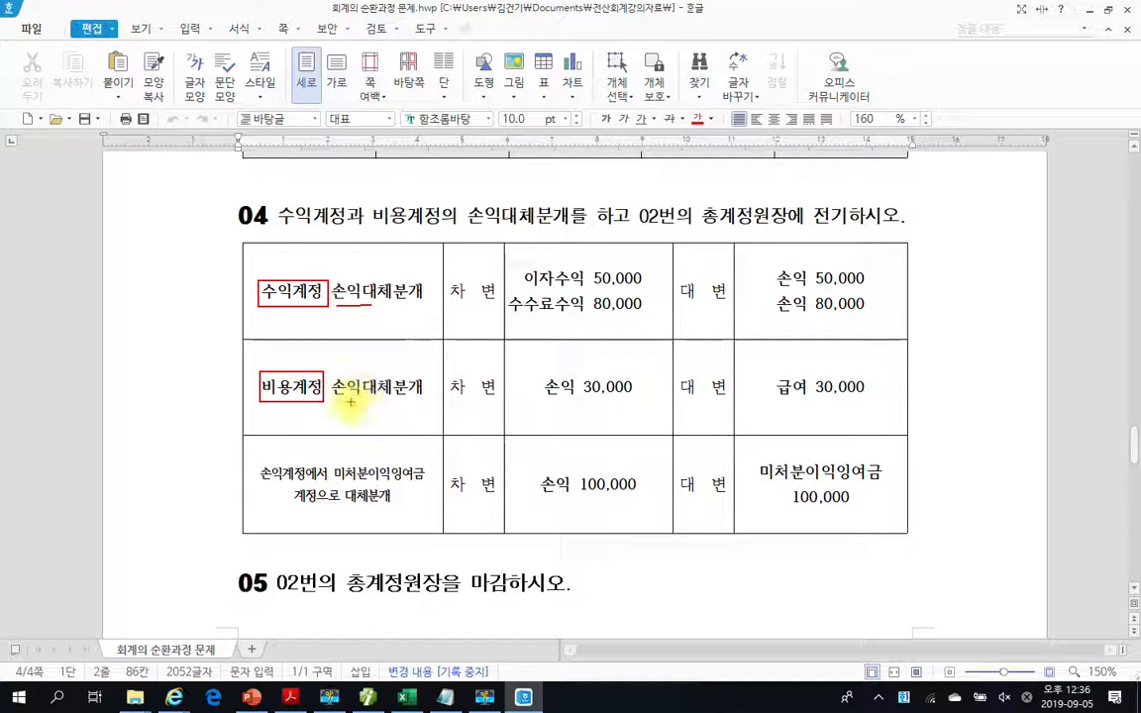
{"action": "left_click_drag", "start_coordinate": [334, 400], "coordinate": [369, 400]}
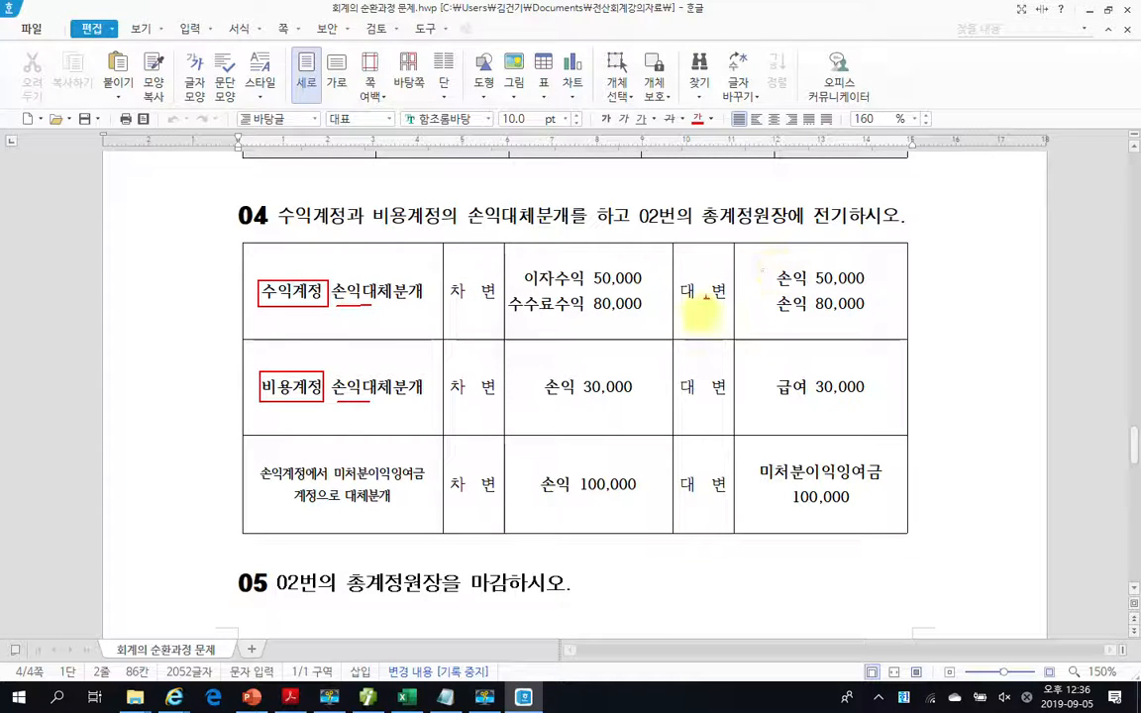
Underline 대변 and circle the 손익 entries in the first two rows, and box the third row's description and 미처분이익잉여금
{"action": "left_click_drag", "start_coordinate": [696, 315], "coordinate": [724, 315]}
{"action": "mouse_move", "coordinate": [798, 324]}
{"action": "left_mouse_down"}
{"action": "mouse_move", "coordinate": [763, 259]}
{"action": "mouse_move", "coordinate": [872, 297]}
{"action": "mouse_move", "coordinate": [837, 315]}
{"action": "left_mouse_up"}
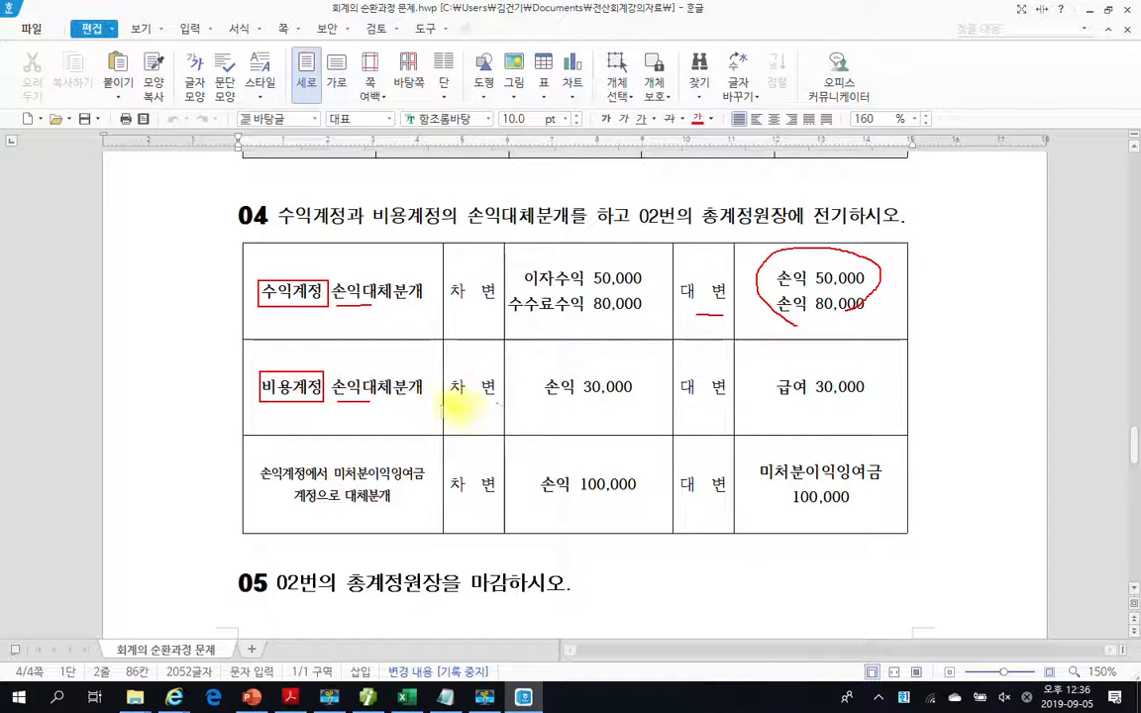
{"action": "left_click_drag", "start_coordinate": [590, 410], "coordinate": [624, 402]}
{"action": "mouse_move", "coordinate": [594, 352]}
{"action": "left_mouse_down"}
{"action": "mouse_move", "coordinate": [555, 406]}
{"action": "mouse_move", "coordinate": [657, 377]}
{"action": "mouse_move", "coordinate": [643, 400]}
{"action": "left_mouse_up"}
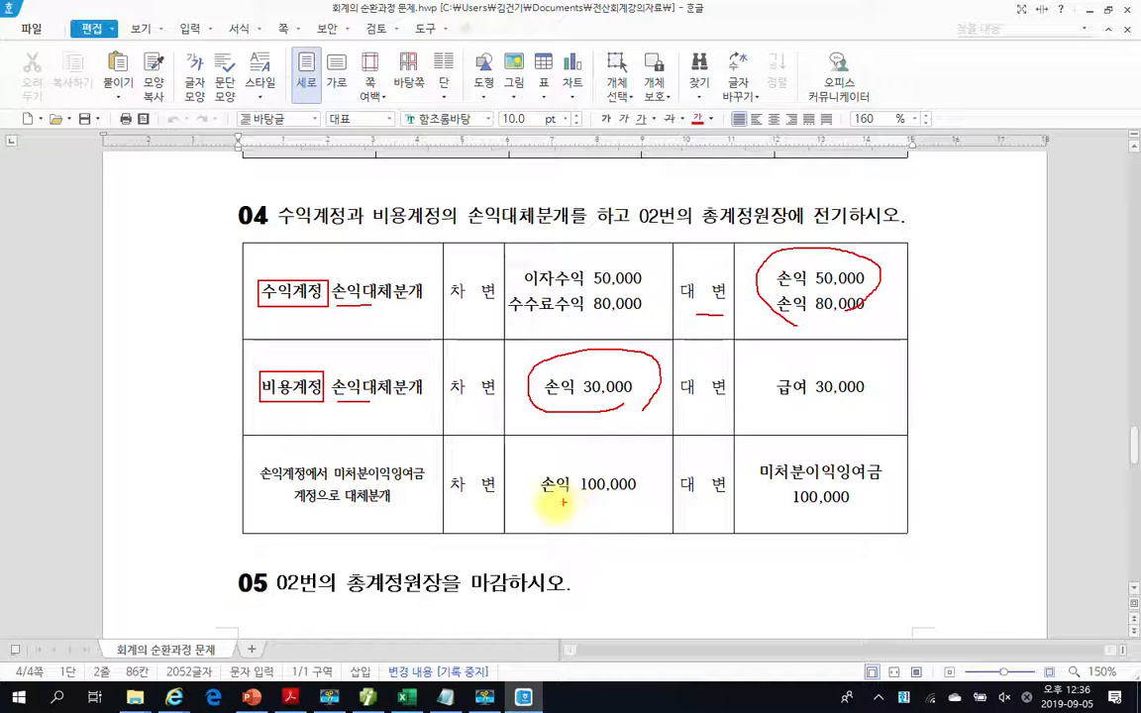
{"action": "left_click_drag", "start_coordinate": [748, 455], "coordinate": [891, 484]}
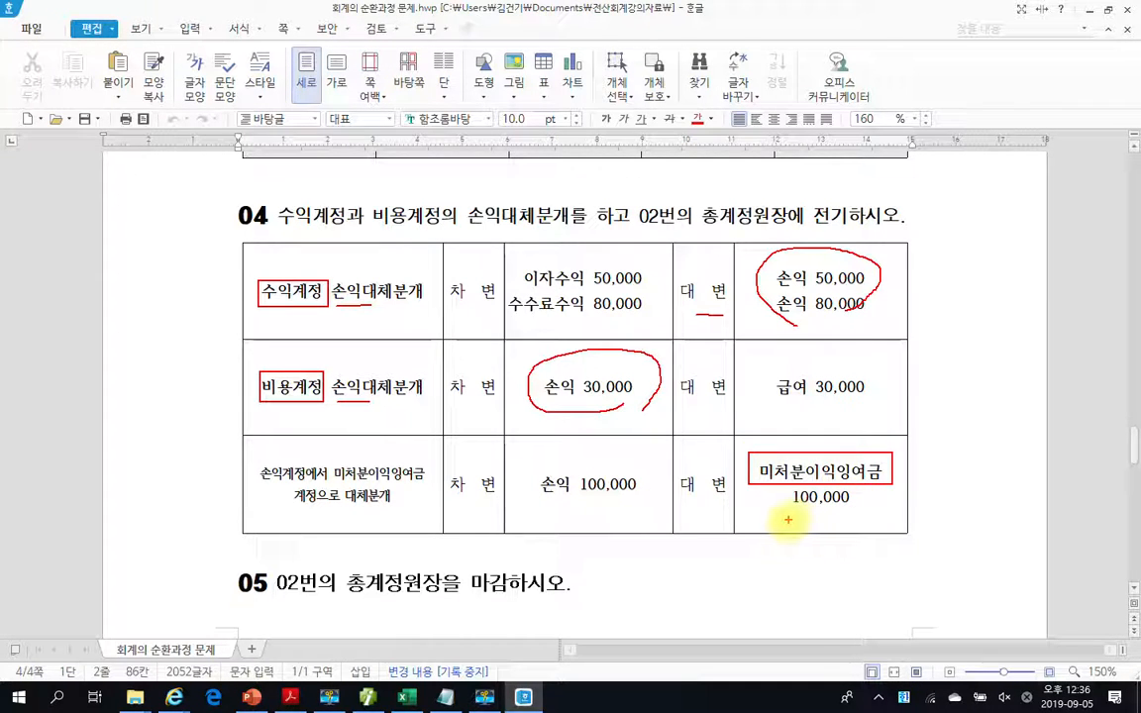
{"action": "mouse_move", "coordinate": [251, 458]}
{"action": "left_mouse_down"}
{"action": "mouse_move", "coordinate": [289, 487]}
{"action": "mouse_move", "coordinate": [424, 507]}
{"action": "left_mouse_up"}
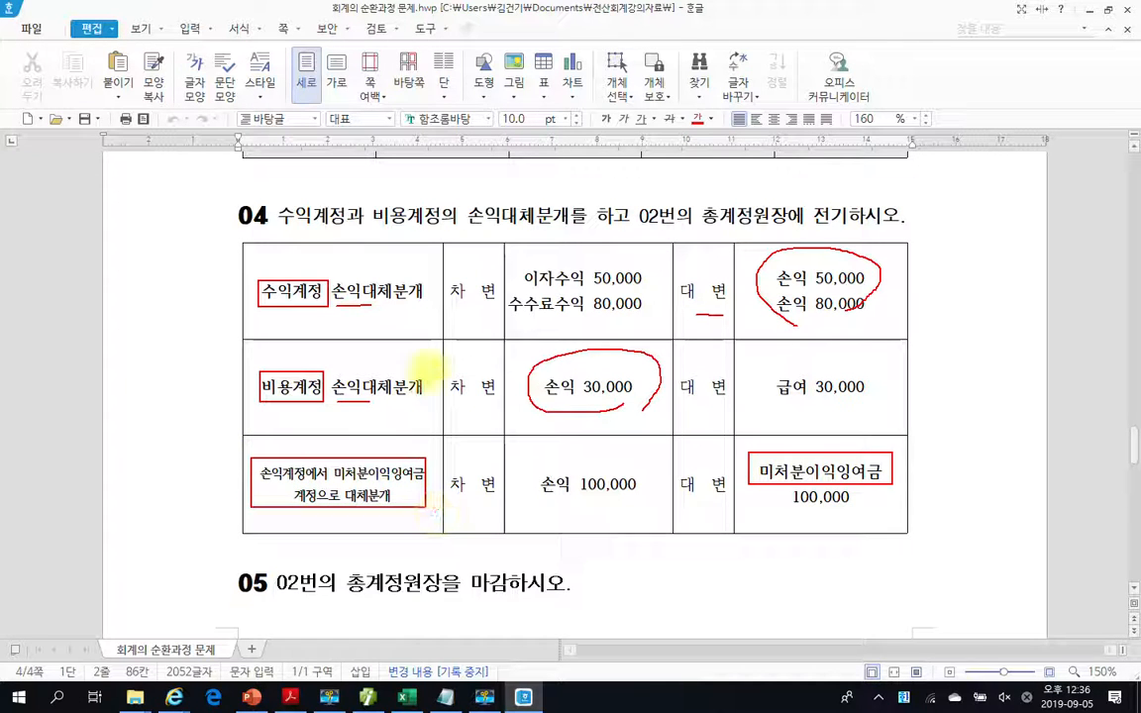
Clear the markings and examine the 이자수익 ledger under exercise 02, pointing out its 현금 and 손익 entries
{"action": "left_click_drag", "start_coordinate": [280, 229], "coordinate": [428, 234]}
{"action": "key", "text": "Escape"}
{"action": "scroll", "coordinate": [593, 495], "scroll_direction": "up", "scroll_amount": 15}
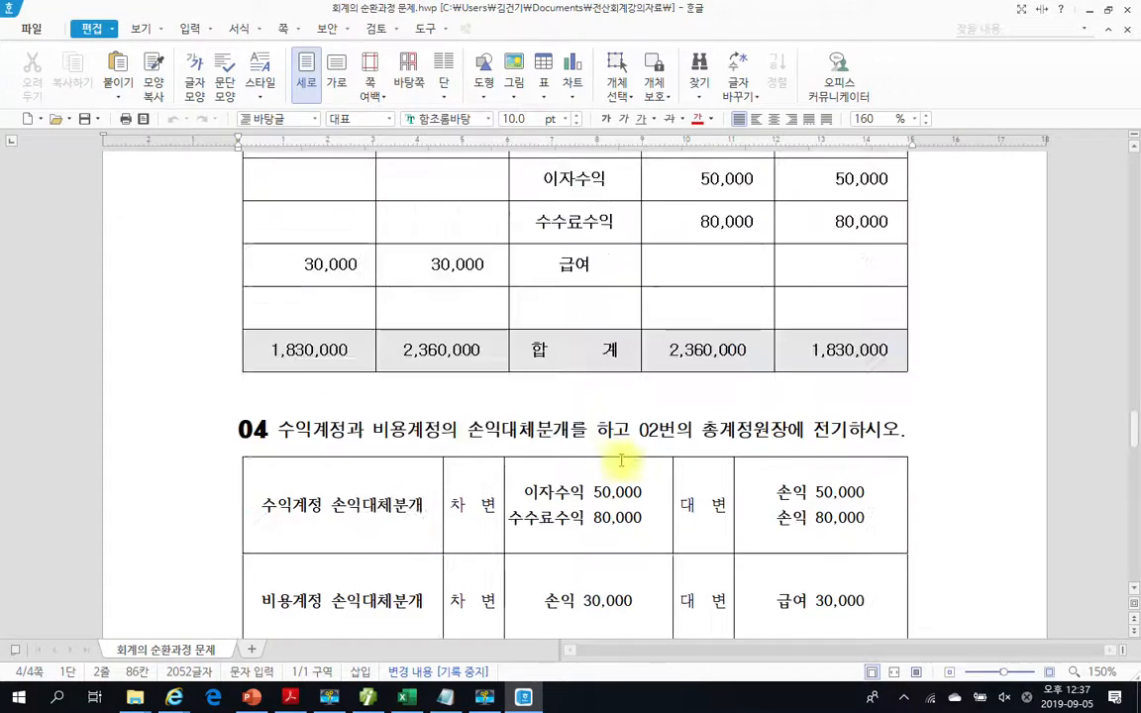
{"action": "scroll", "coordinate": [608, 450], "scroll_direction": "up", "scroll_amount": 6}
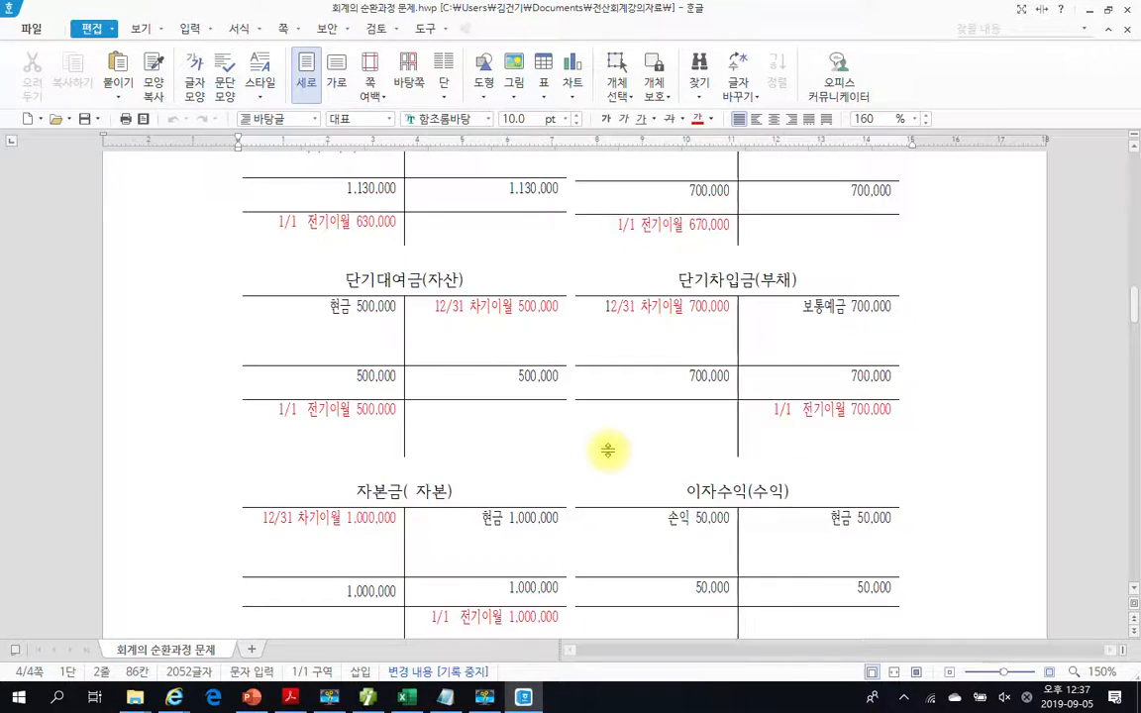
{"action": "scroll", "coordinate": [609, 450], "scroll_direction": "down", "scroll_amount": 4}
{"action": "scroll", "coordinate": [608, 451], "scroll_direction": "down", "scroll_amount": 3}
{"action": "scroll", "coordinate": [608, 450], "scroll_direction": "up", "scroll_amount": 3}
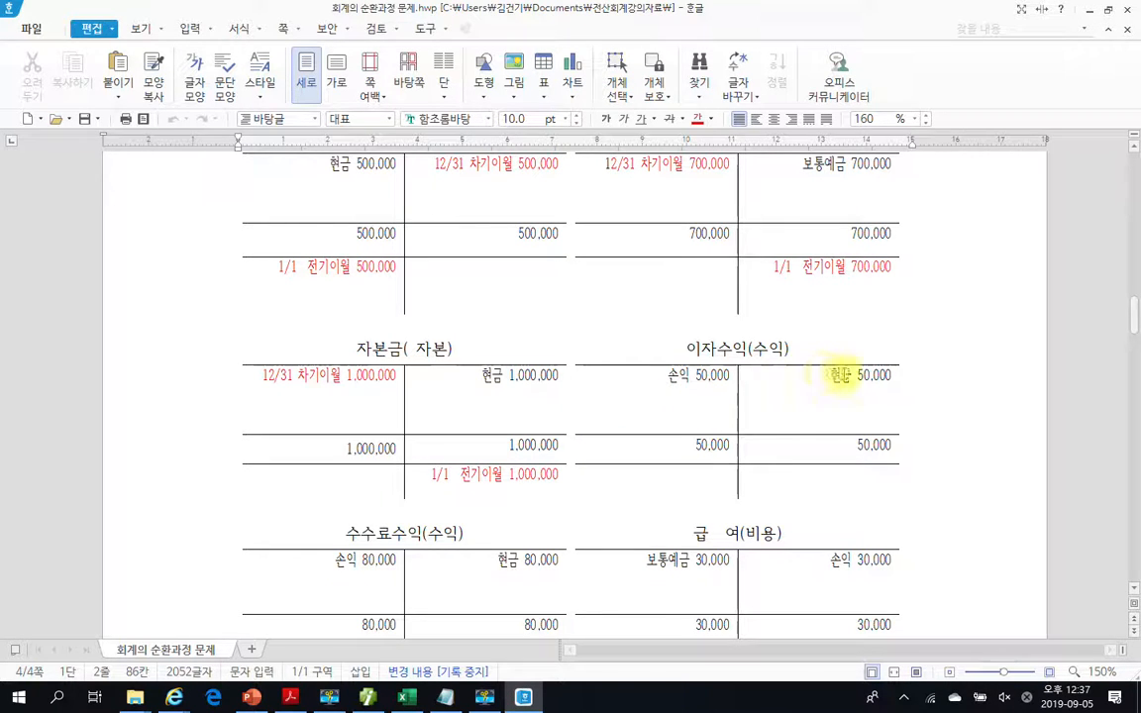
{"action": "left_click_drag", "start_coordinate": [830, 378], "coordinate": [884, 383]}
{"action": "left_click", "coordinate": [883, 381]}
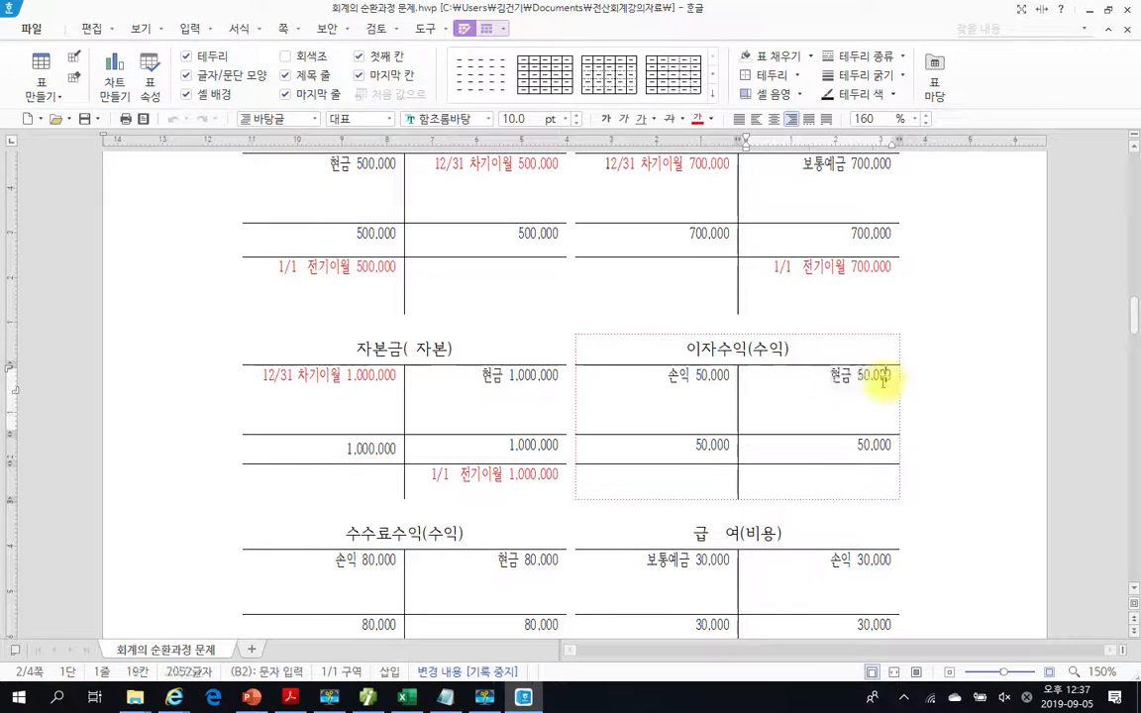
{"action": "left_click", "coordinate": [671, 377]}
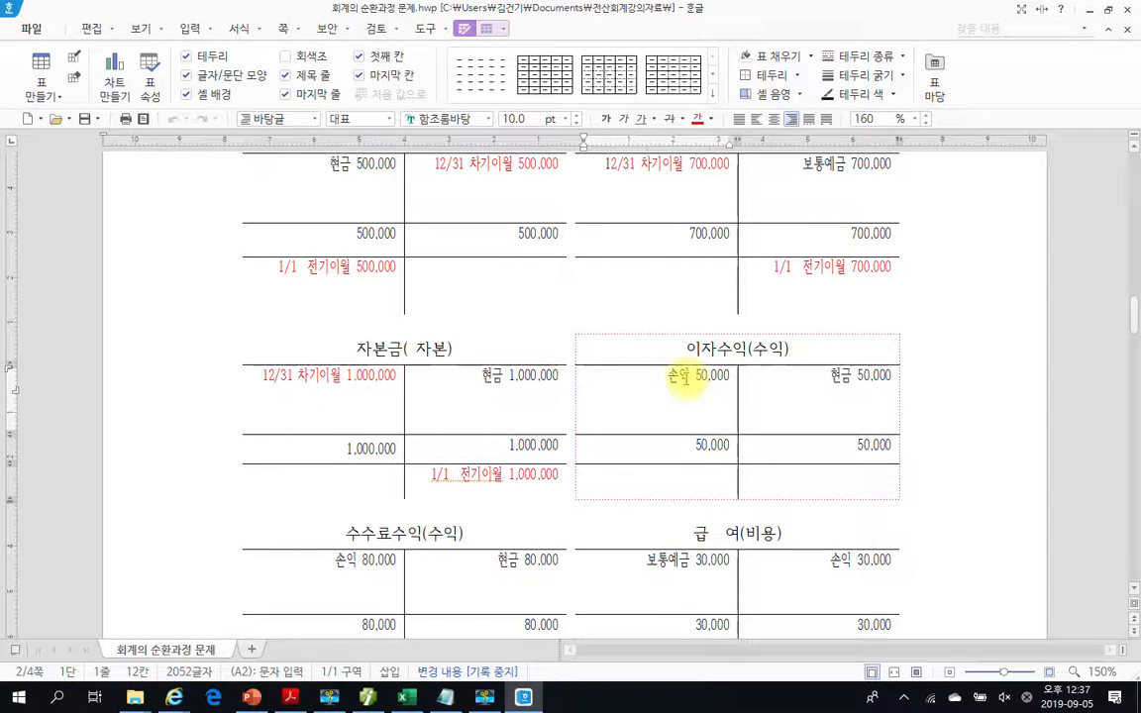
Point out the 이자수익 entry in the 손익 ledger and compare the debit and credit totals of the 이자수익 ledger
{"action": "scroll", "coordinate": [614, 495], "scroll_direction": "down", "scroll_amount": 3}
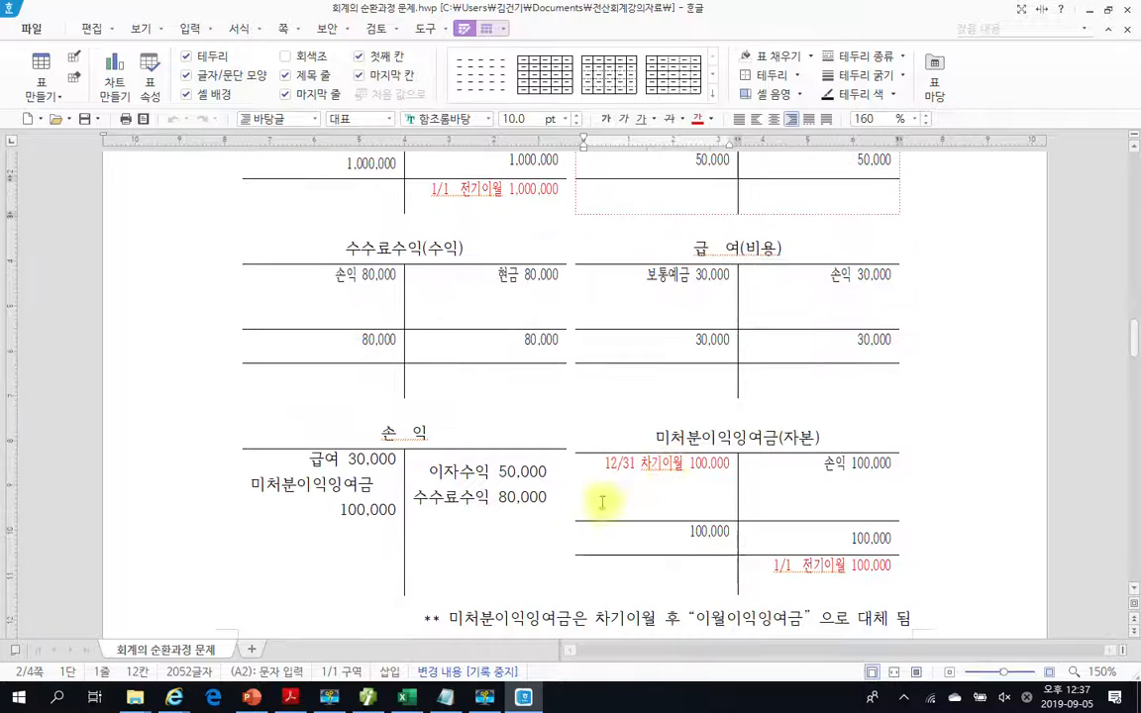
{"action": "left_click", "coordinate": [467, 472]}
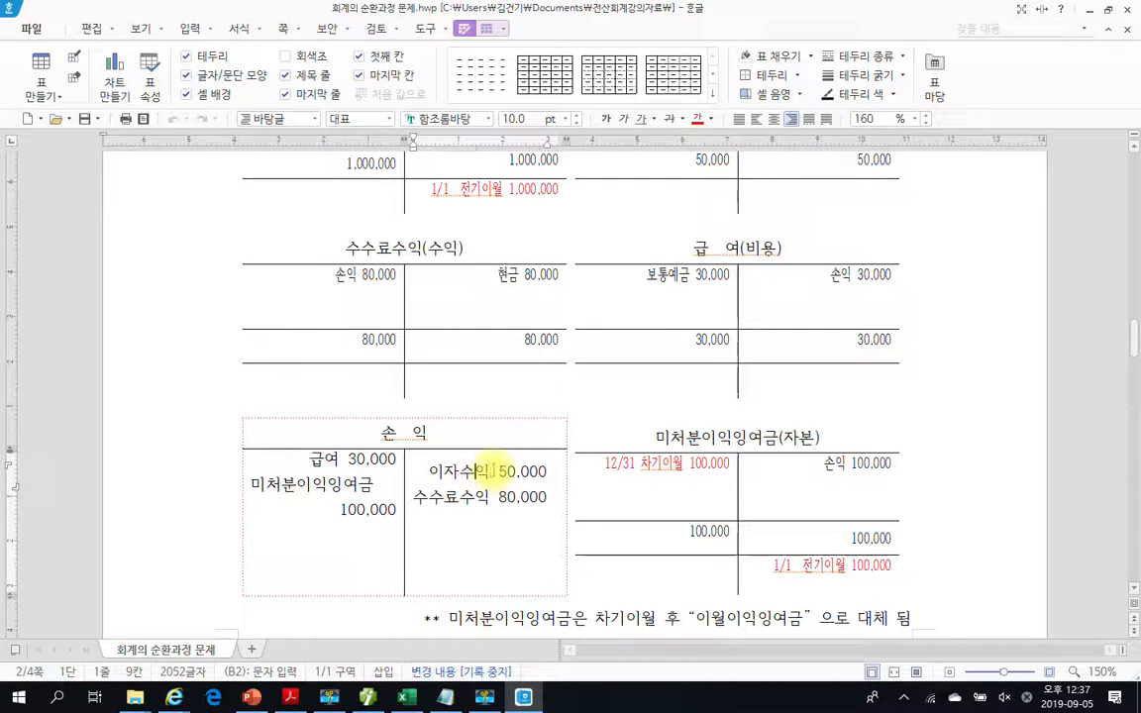
{"action": "scroll", "coordinate": [491, 472], "scroll_direction": "up", "scroll_amount": 2}
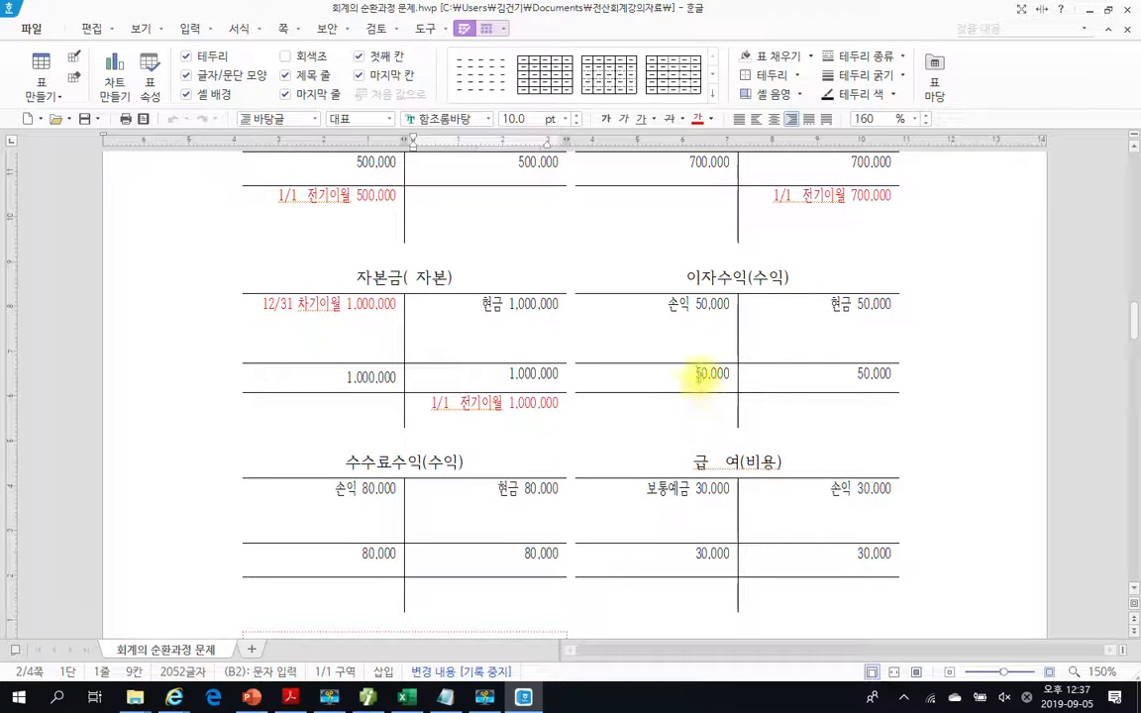
{"action": "left_click", "coordinate": [696, 375]}
{"action": "left_click", "coordinate": [803, 375]}
{"action": "left_click", "coordinate": [692, 376]}
{"action": "left_click", "coordinate": [842, 376]}
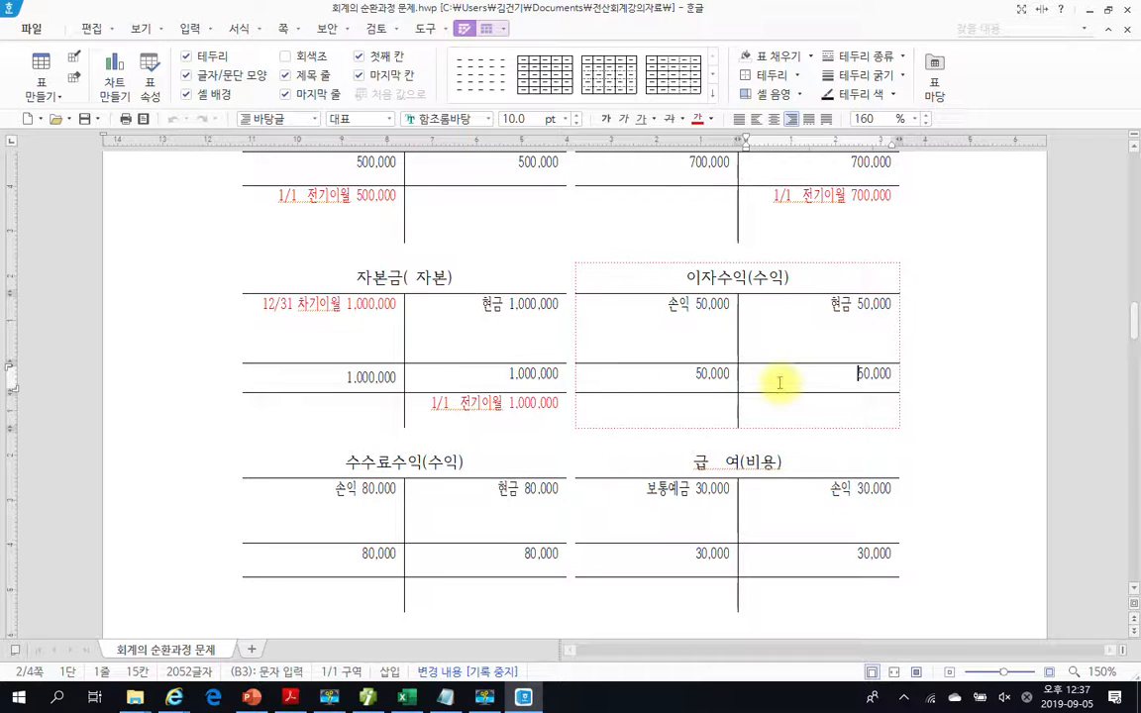
Point out the 12/31 차기이월 and 1/1 전기이월 entries in the 현금 and 보통예금 ledgers
{"action": "scroll", "coordinate": [764, 388], "scroll_direction": "up", "scroll_amount": 3}
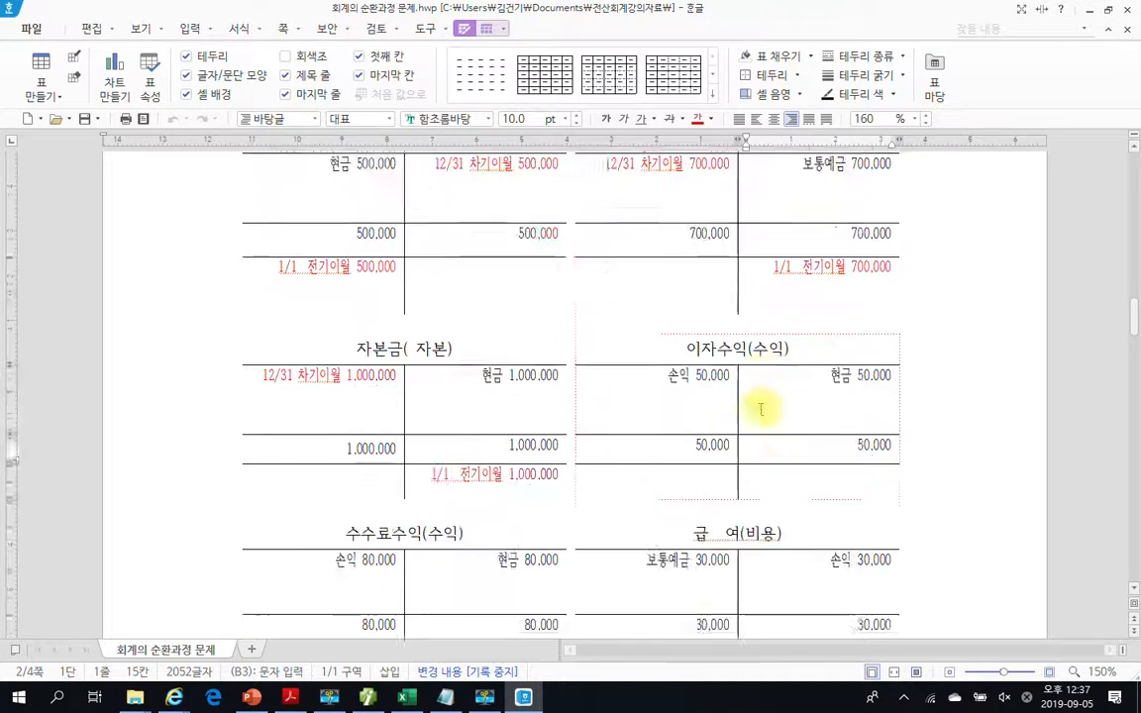
{"action": "scroll", "coordinate": [532, 539], "scroll_direction": "up", "scroll_amount": 6}
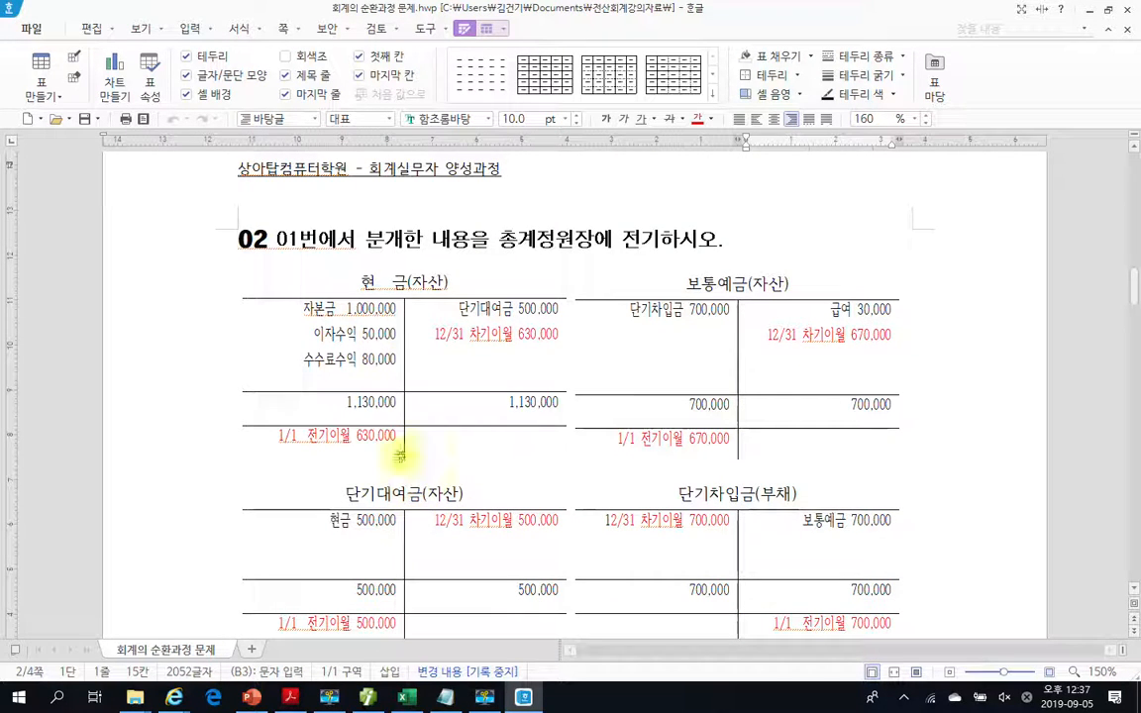
{"action": "left_click", "coordinate": [470, 338]}
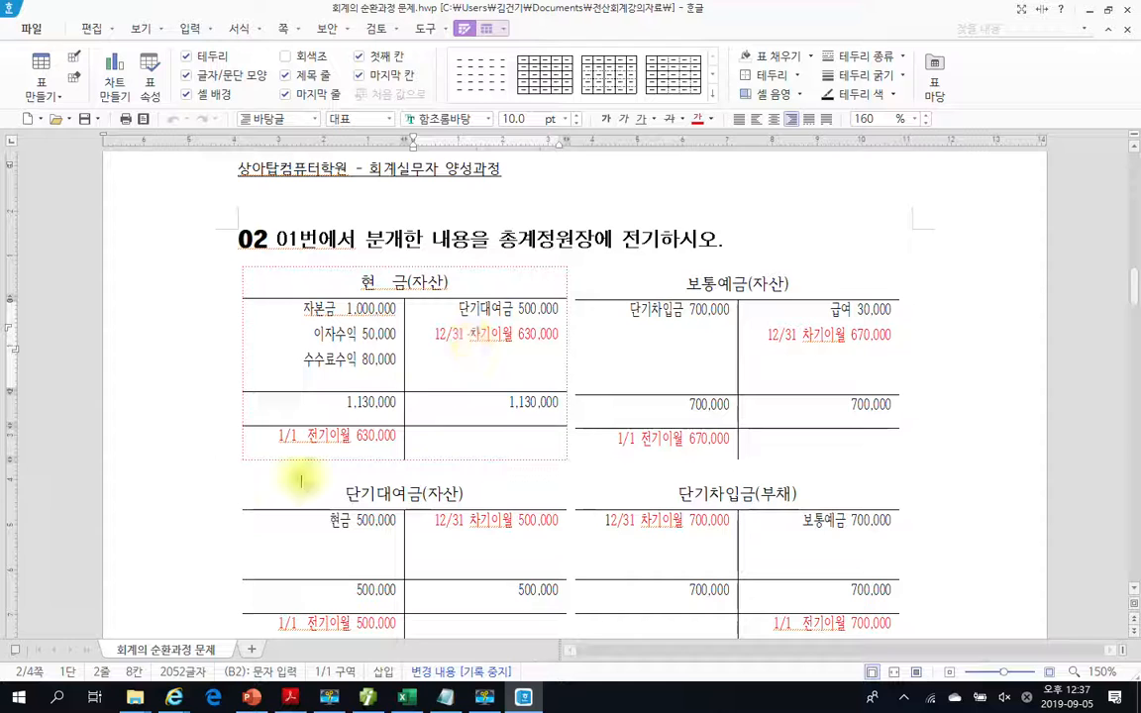
{"action": "left_click", "coordinate": [327, 438]}
{"action": "left_click", "coordinate": [850, 335]}
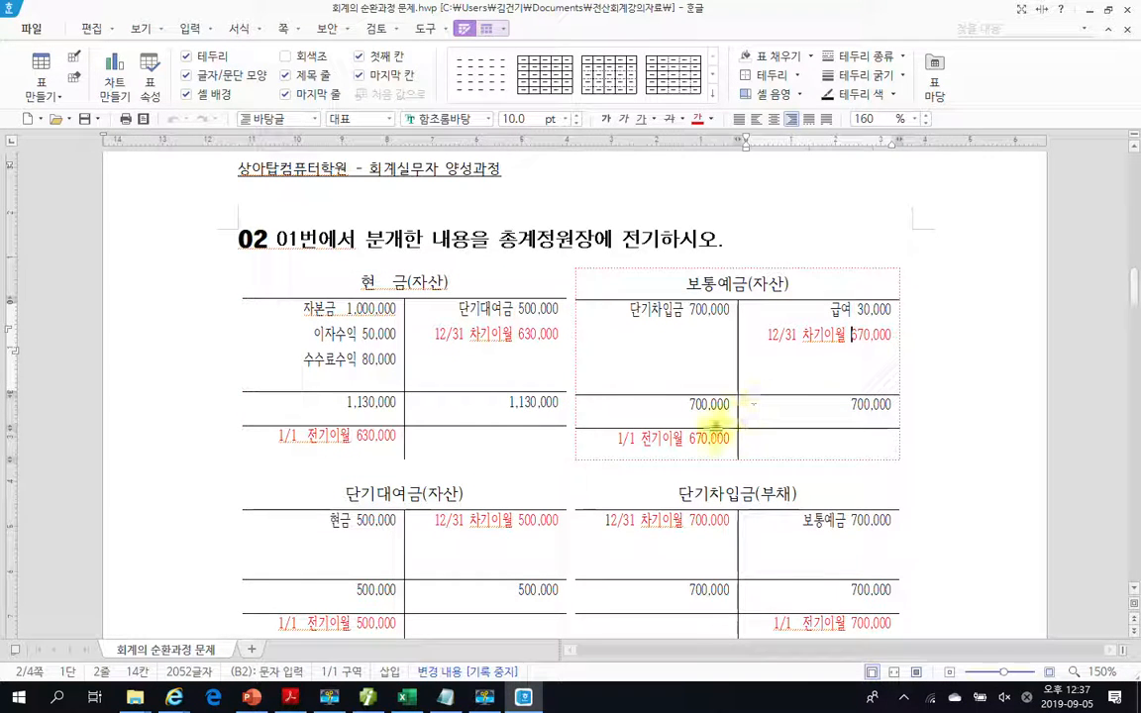
{"action": "left_click", "coordinate": [701, 439]}
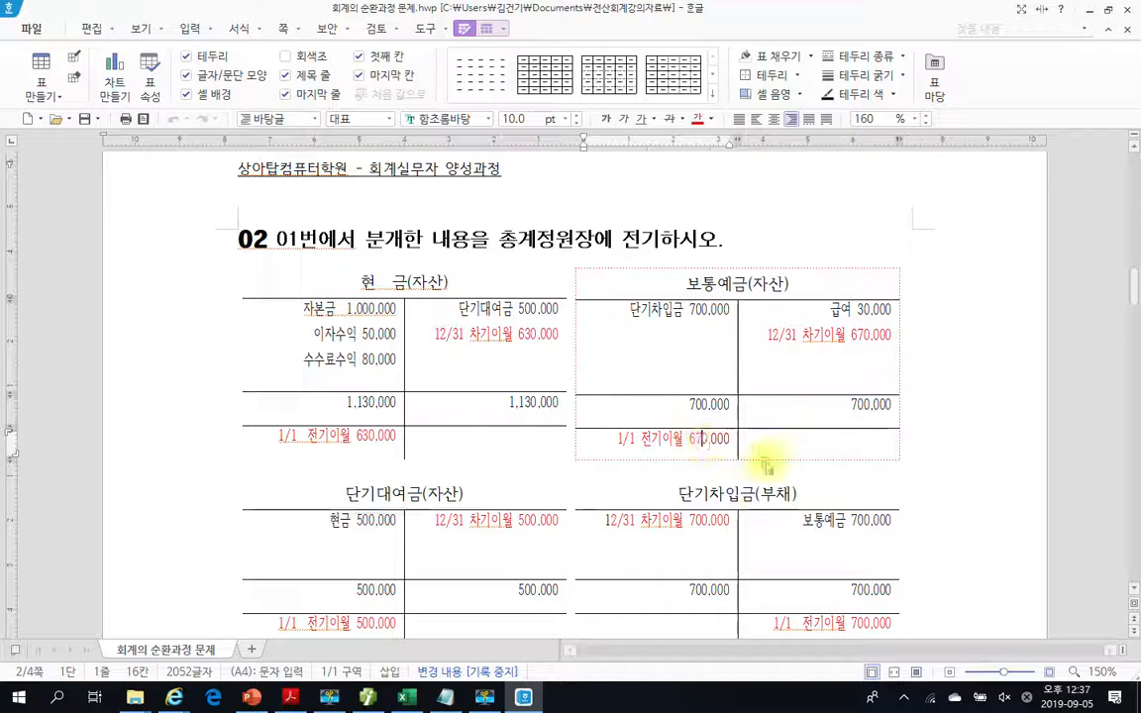
Switch to the FAT 1급 textbook PDF and read page 292 down to the 장부마감하기 tasks, pointing out 수행 1
{"action": "left_click", "coordinate": [369, 698]}
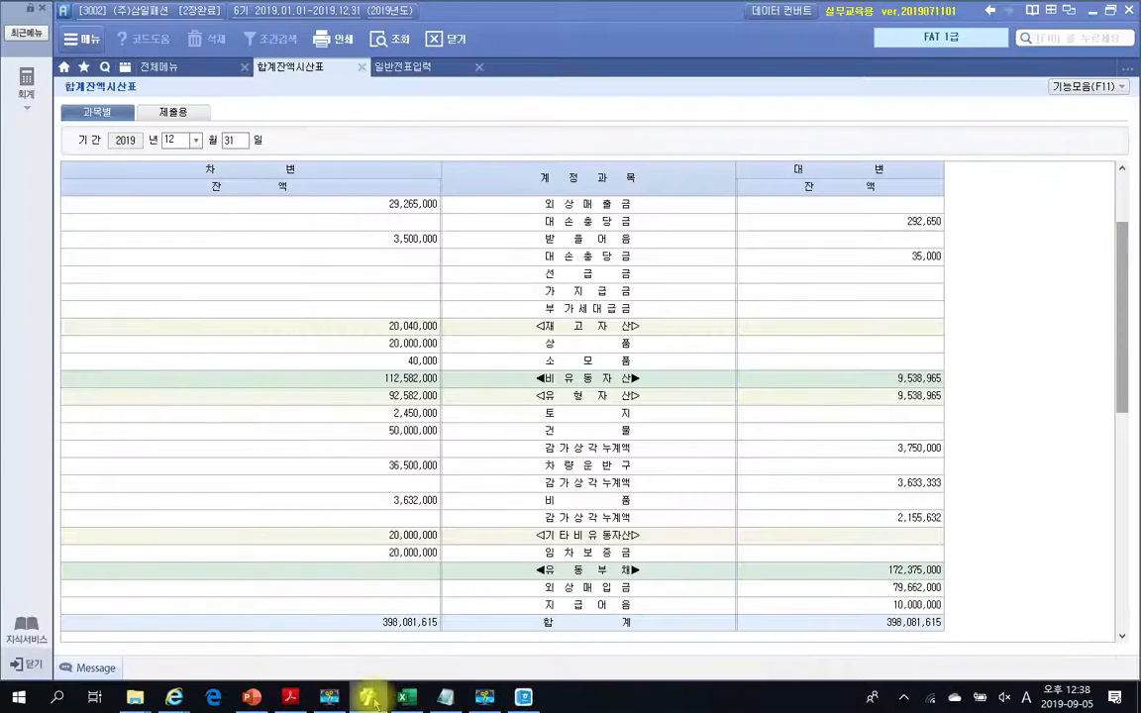
{"action": "left_click", "coordinate": [292, 698]}
{"action": "scroll", "coordinate": [380, 482], "scroll_direction": "down", "scroll_amount": 2}
{"action": "scroll", "coordinate": [382, 485], "scroll_direction": "down", "scroll_amount": 10}
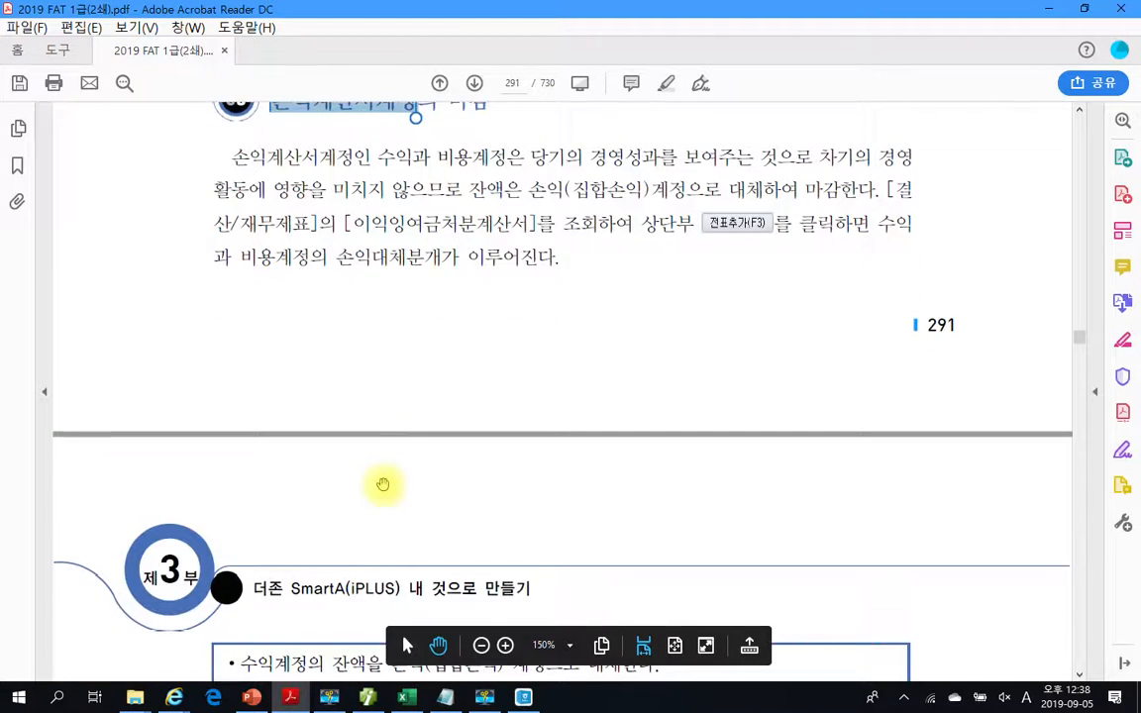
{"action": "scroll", "coordinate": [384, 486], "scroll_direction": "down", "scroll_amount": 1}
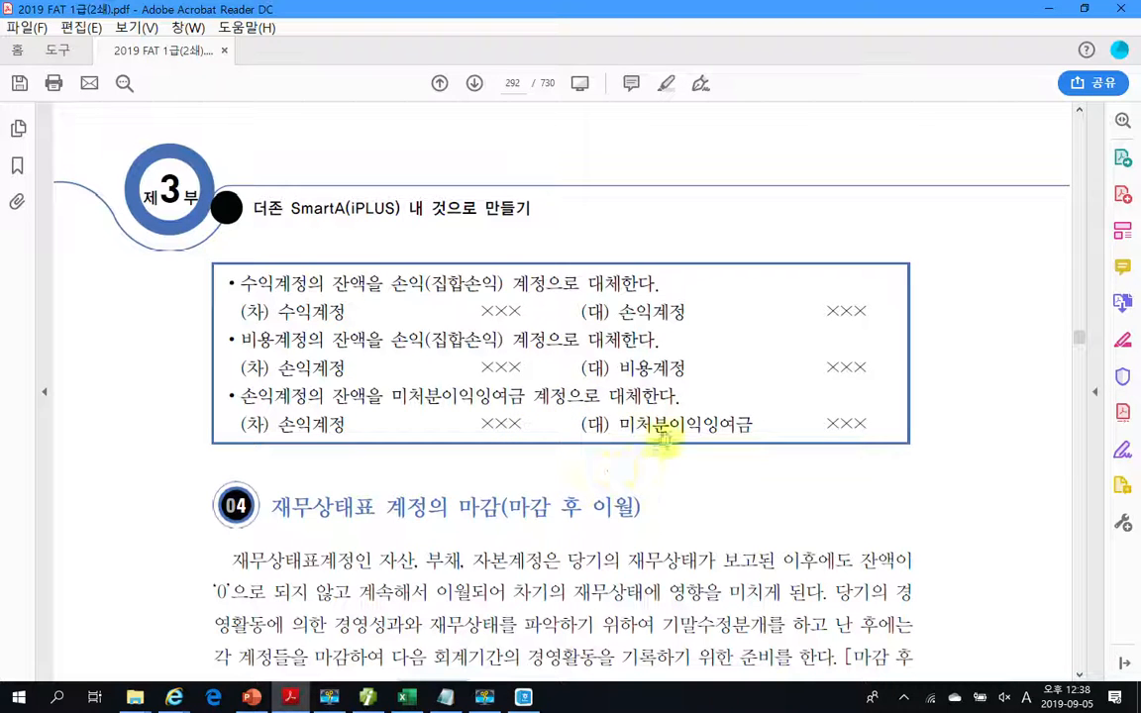
{"action": "scroll", "coordinate": [632, 446], "scroll_direction": "down", "scroll_amount": 1}
{"action": "scroll", "coordinate": [626, 436], "scroll_direction": "down", "scroll_amount": 1}
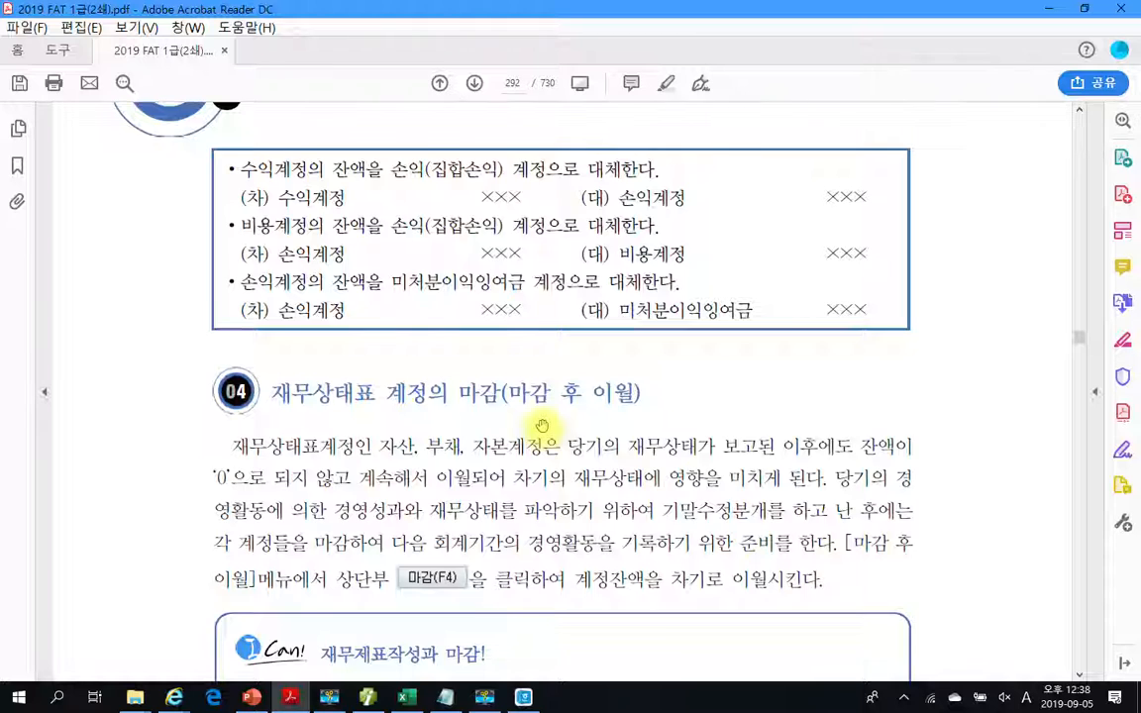
{"action": "scroll", "coordinate": [524, 428], "scroll_direction": "down", "scroll_amount": 2}
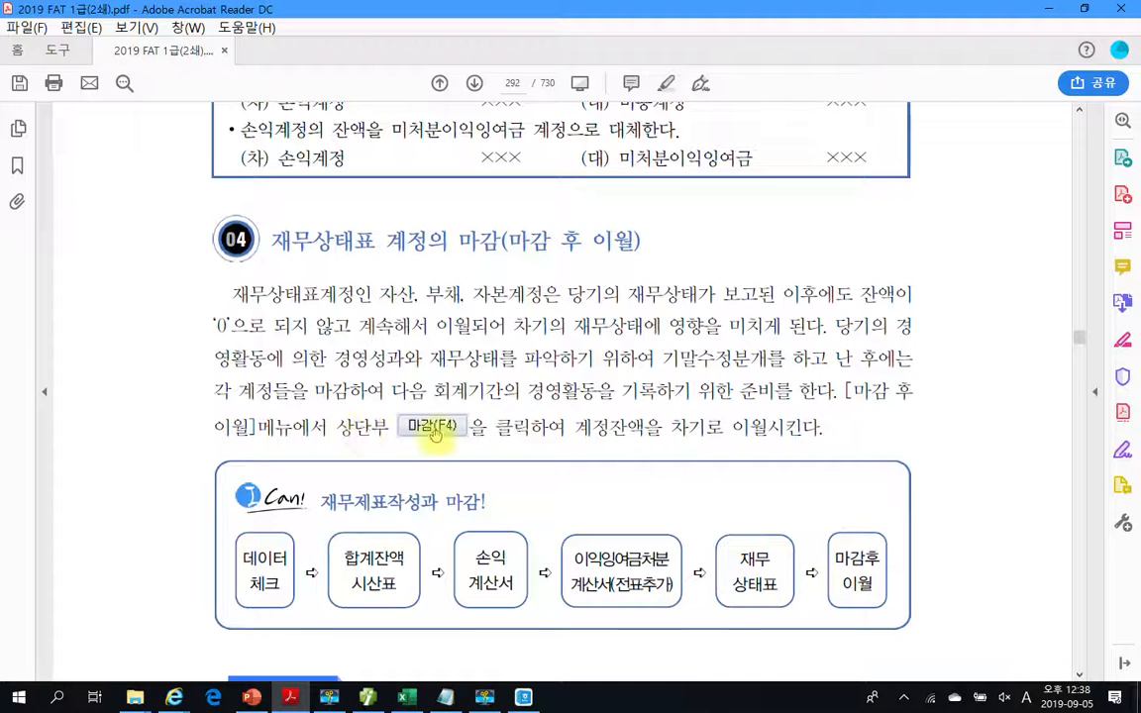
{"action": "scroll", "coordinate": [498, 451], "scroll_direction": "down", "scroll_amount": 5}
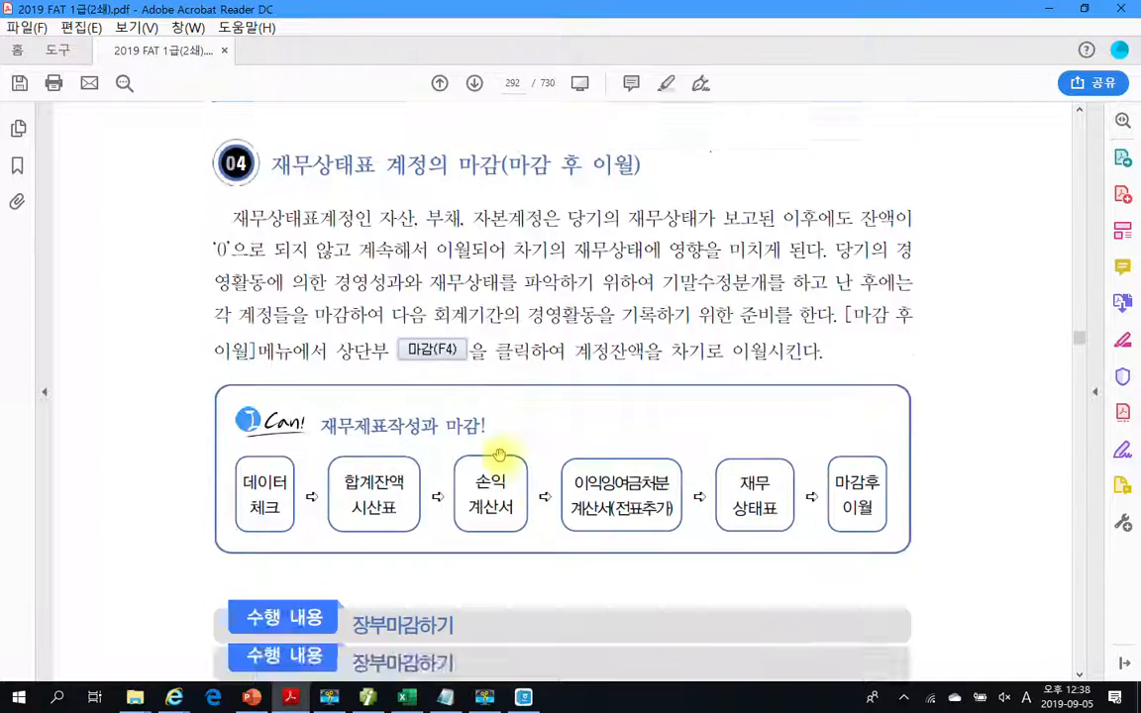
{"action": "scroll", "coordinate": [499, 454], "scroll_direction": "down", "scroll_amount": 1}
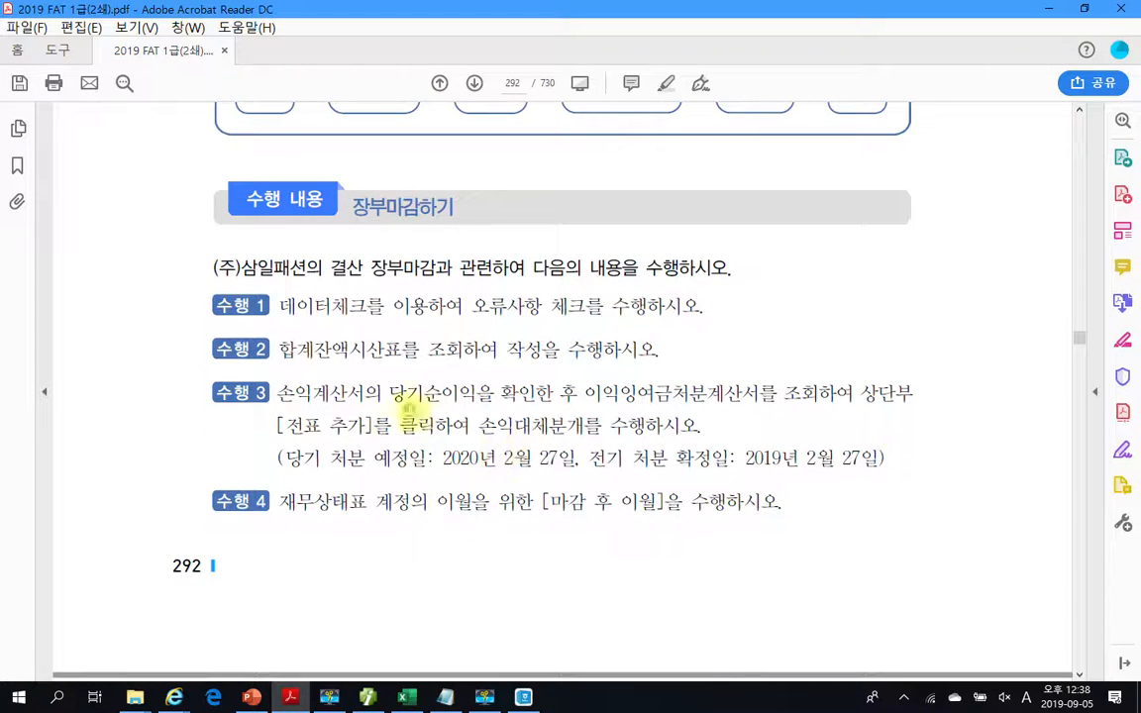
{"action": "left_click_drag", "start_coordinate": [281, 308], "coordinate": [603, 309]}
{"action": "left_click", "coordinate": [674, 316]}
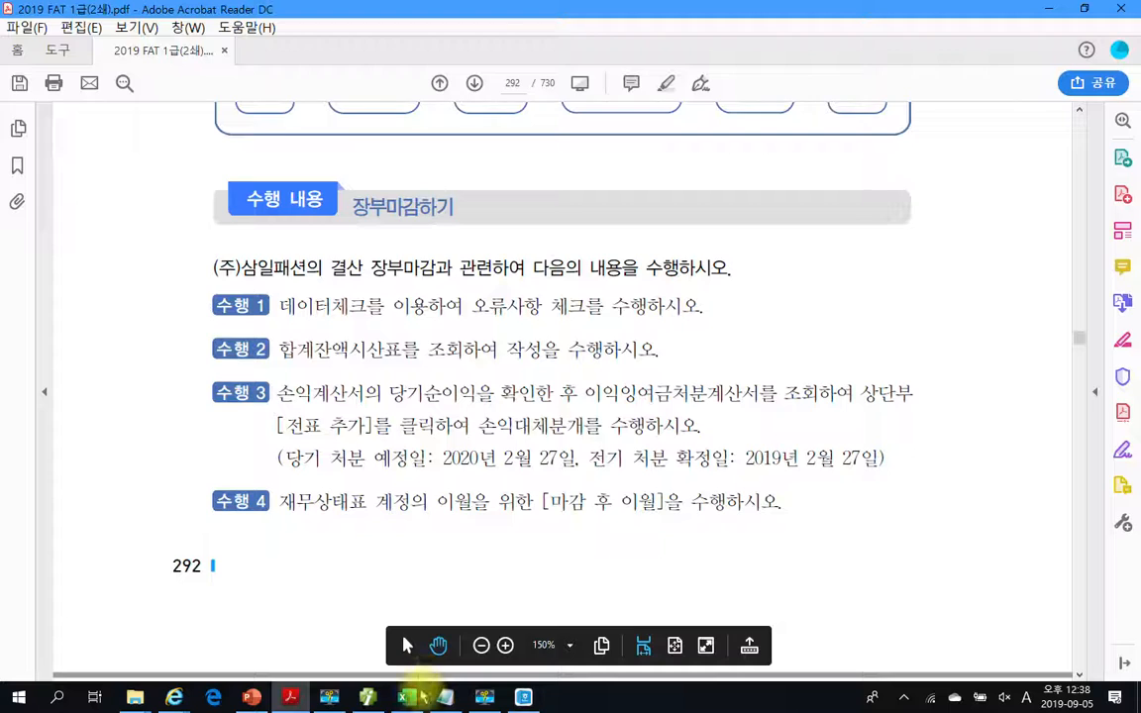
Switch to the SmartA accounting program, close 합계잔액시산표 and 일반전표입력, and open 데이터체크/매입매출/자금관리자료정리 under 데이터관리
{"action": "left_click", "coordinate": [366, 697]}
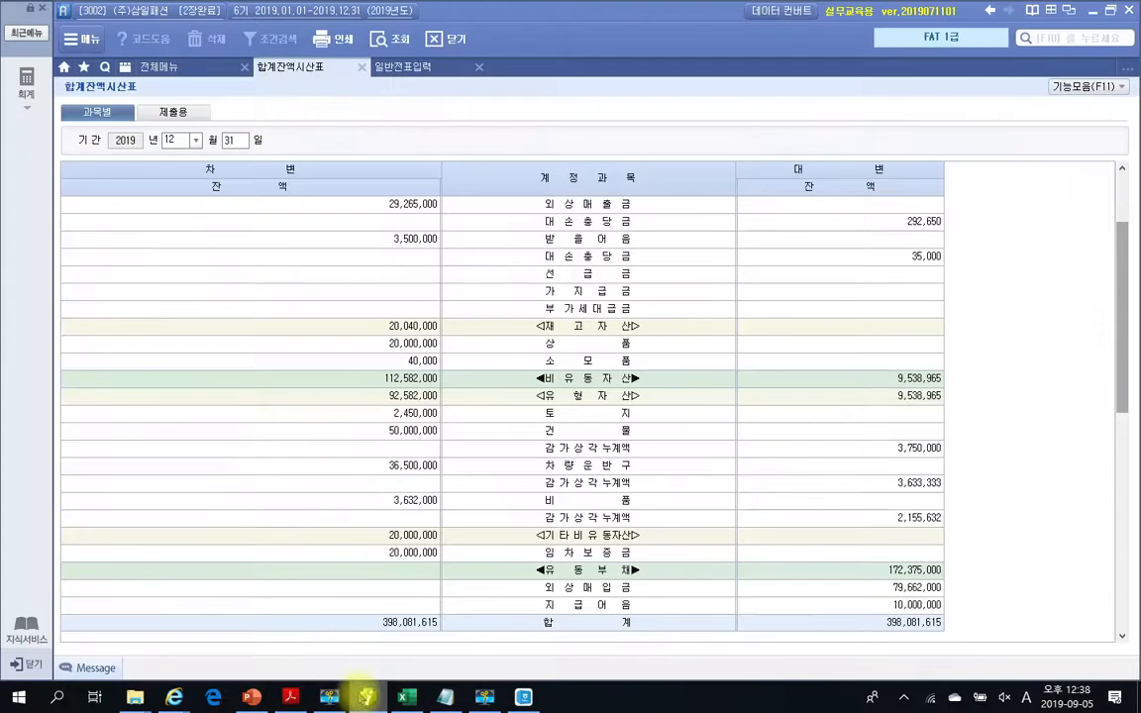
{"action": "left_click", "coordinate": [362, 67]}
{"action": "left_click", "coordinate": [363, 67]}
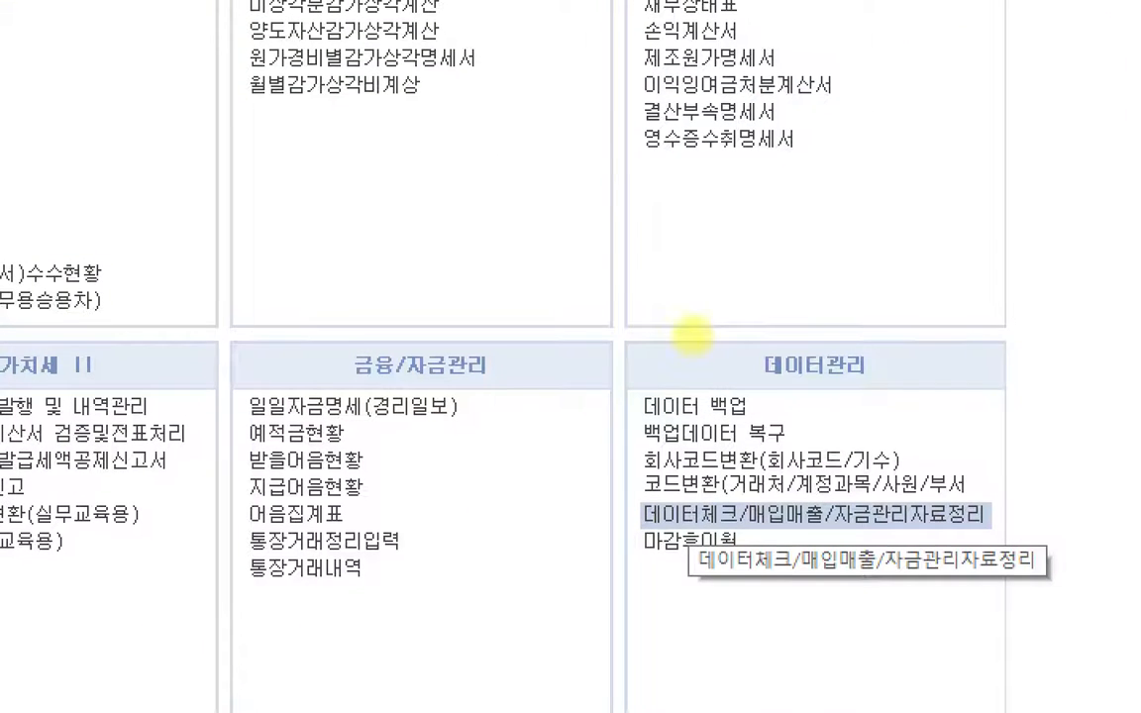
{"action": "left_click_drag", "start_coordinate": [631, 333], "coordinate": [976, 676]}
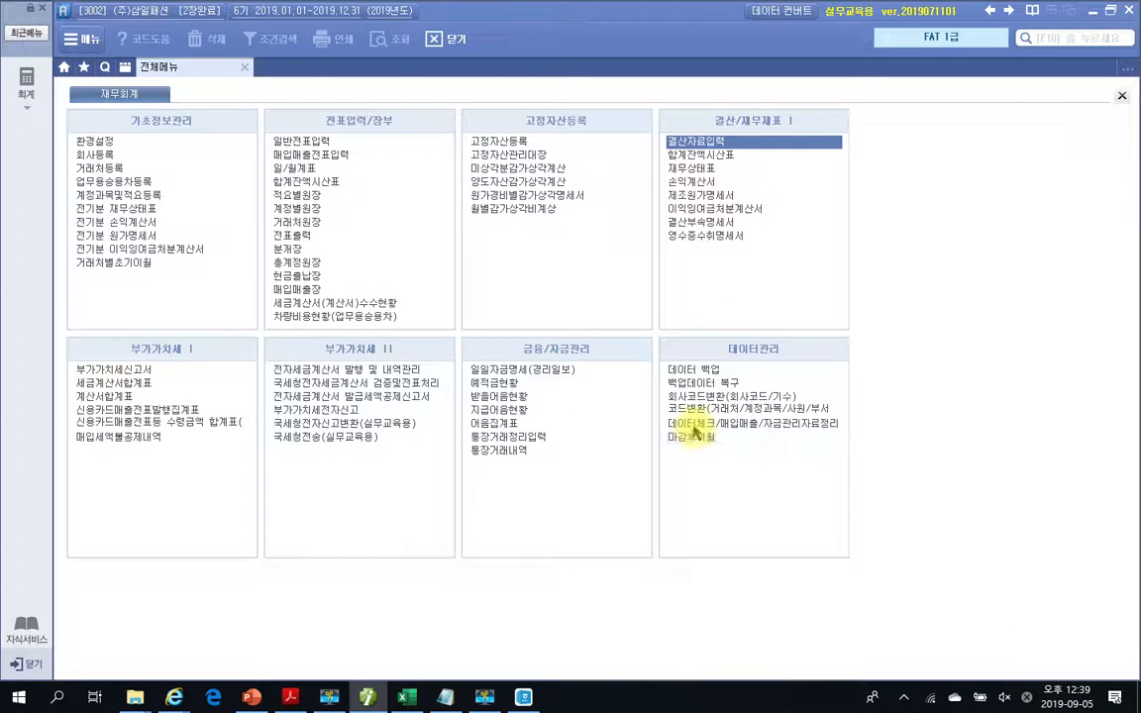
{"action": "left_click", "coordinate": [776, 425]}
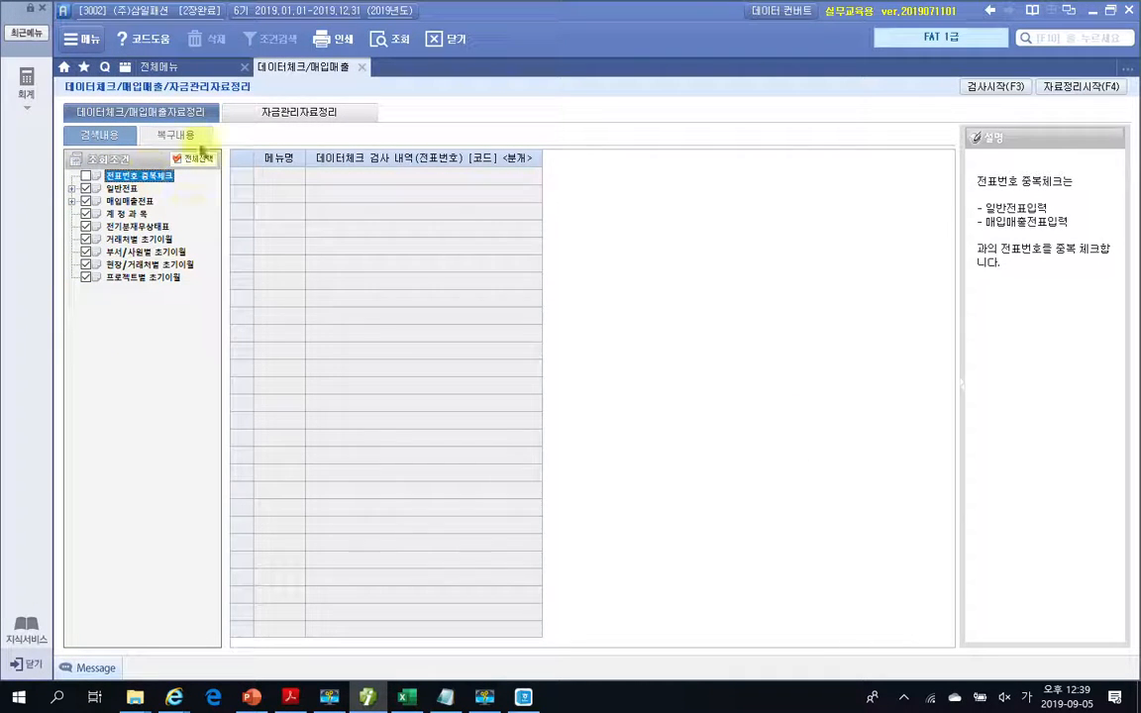
Run the data error check with the preset conditions and dismiss the result message
{"action": "key", "text": "ctrl+2"}
{"action": "left_click_drag", "start_coordinate": [940, 68], "coordinate": [1037, 131]}
{"action": "key", "text": "Escape"}
{"action": "left_click", "coordinate": [995, 87]}
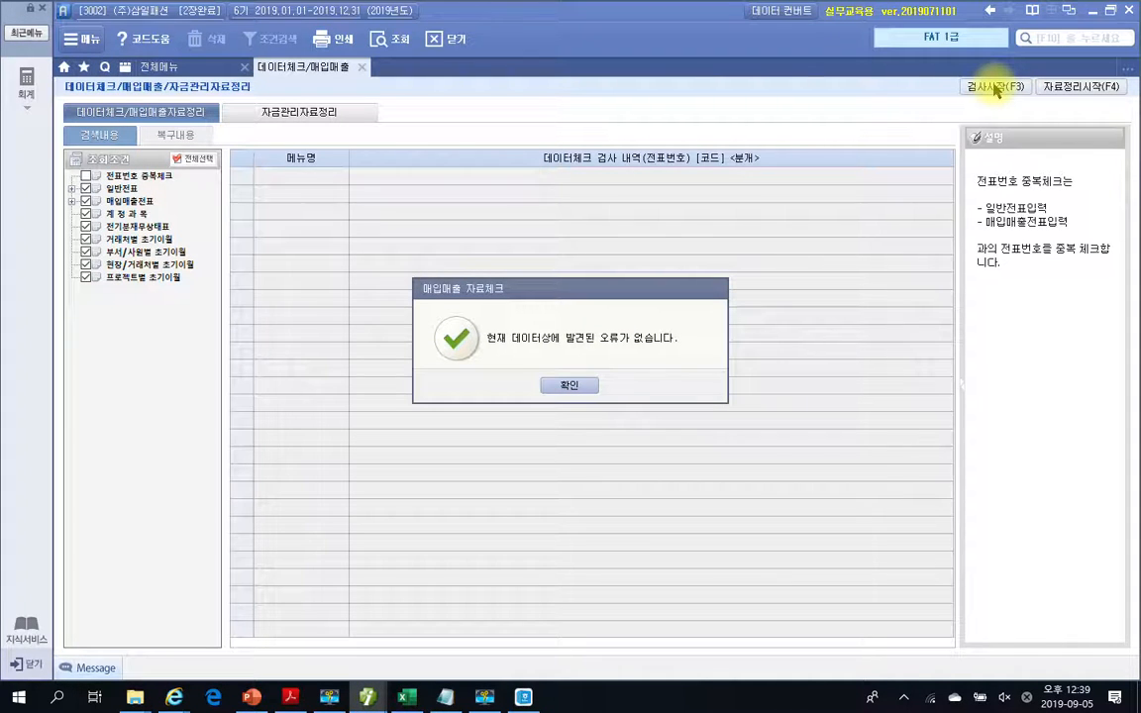
{"action": "left_click", "coordinate": [560, 385]}
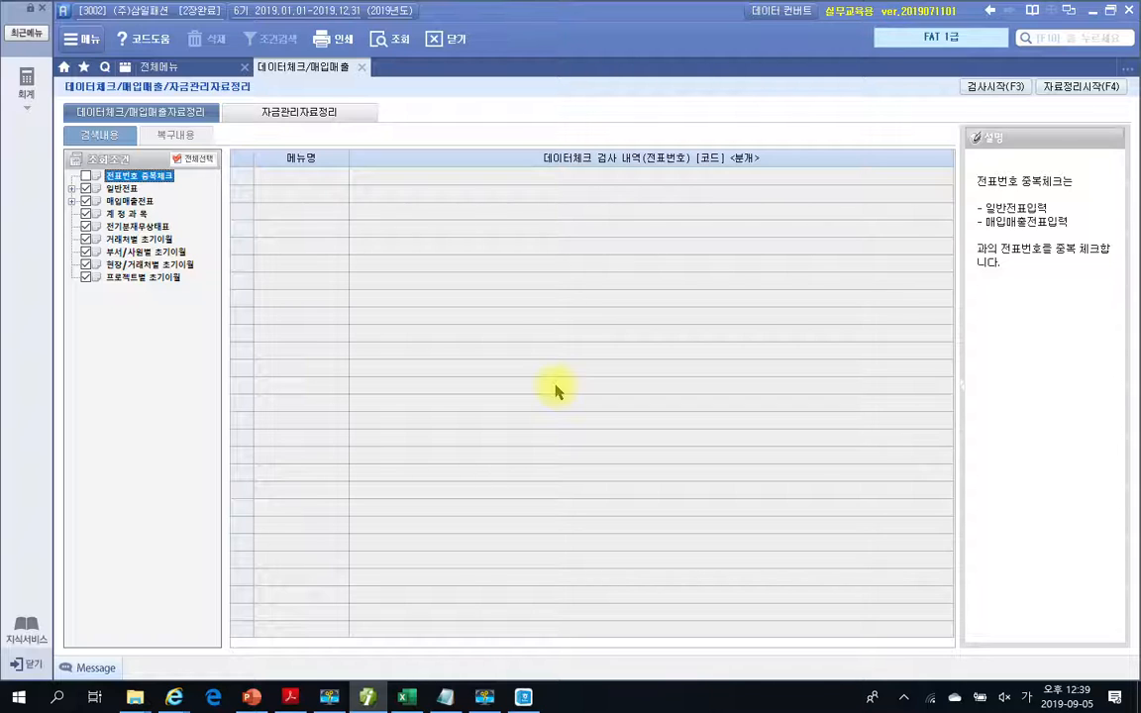
{"action": "left_click", "coordinate": [484, 696]}
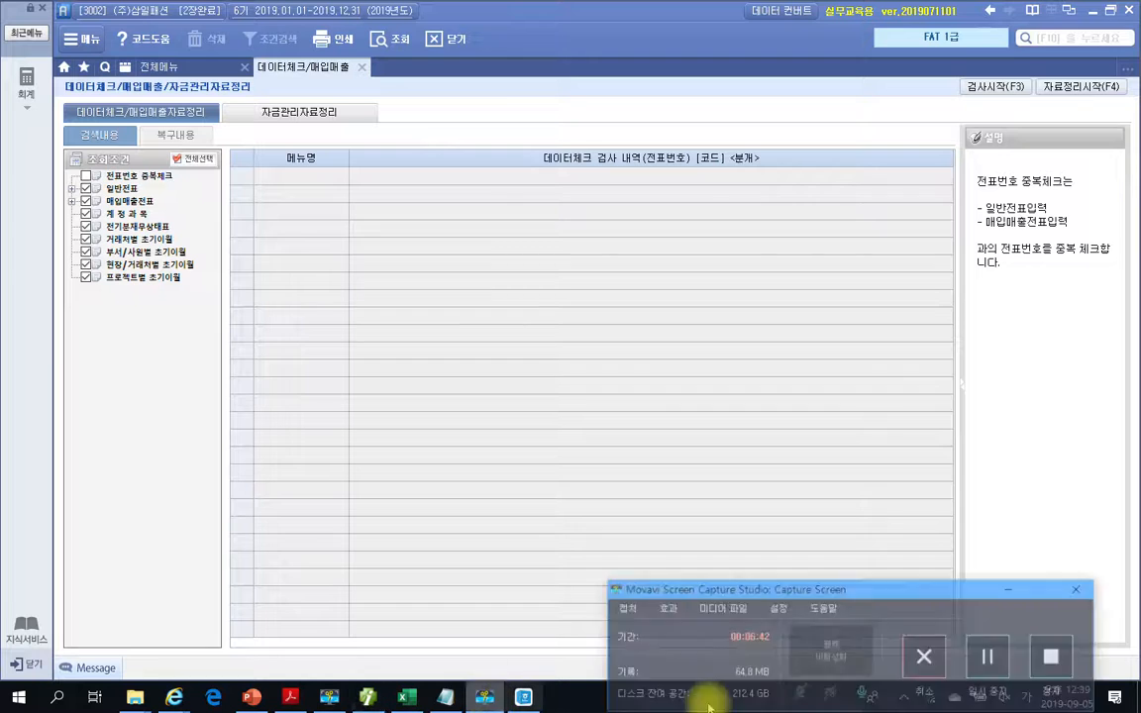
{"action": "left_click", "coordinate": [1042, 582]}
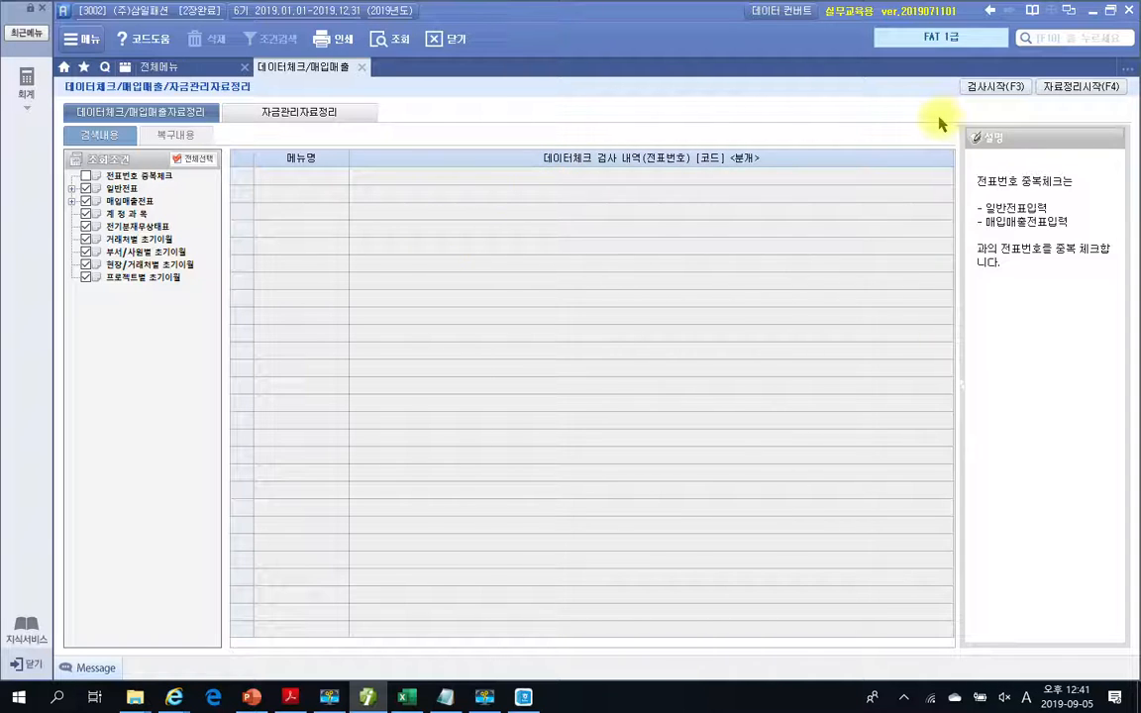
Close the data check screen and select the 수행 2 task sentence on page 292 of the textbook PDF in Acrobat Reader
{"action": "left_click", "coordinate": [363, 67]}
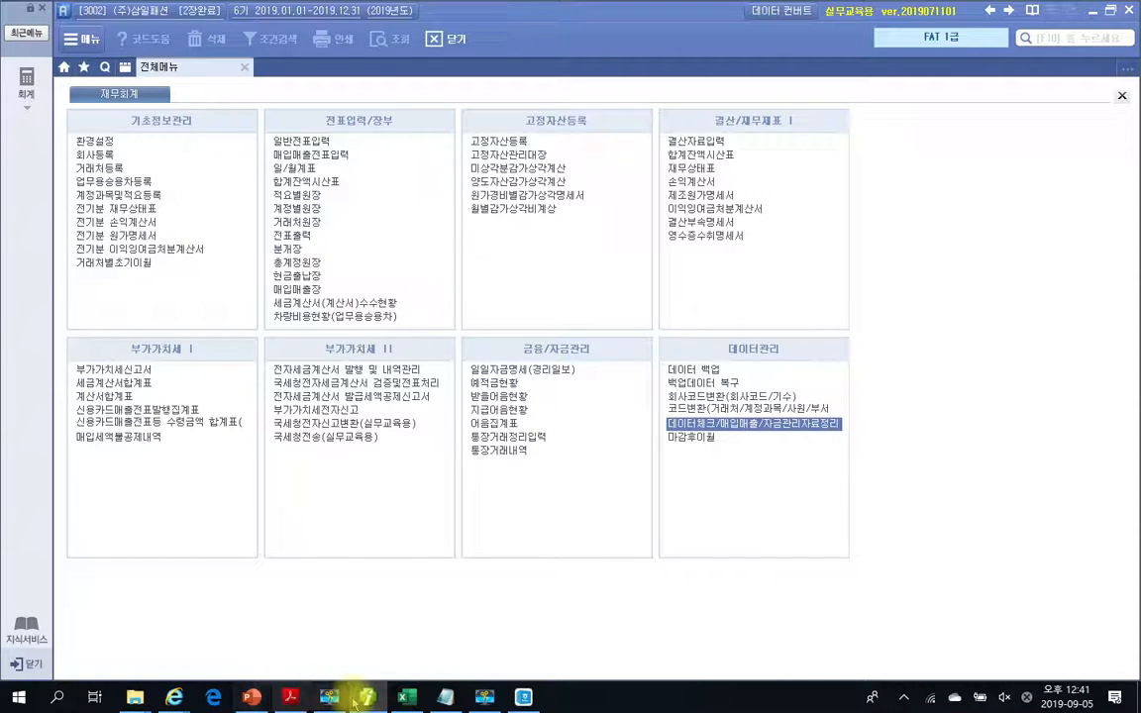
{"action": "left_click", "coordinate": [291, 697]}
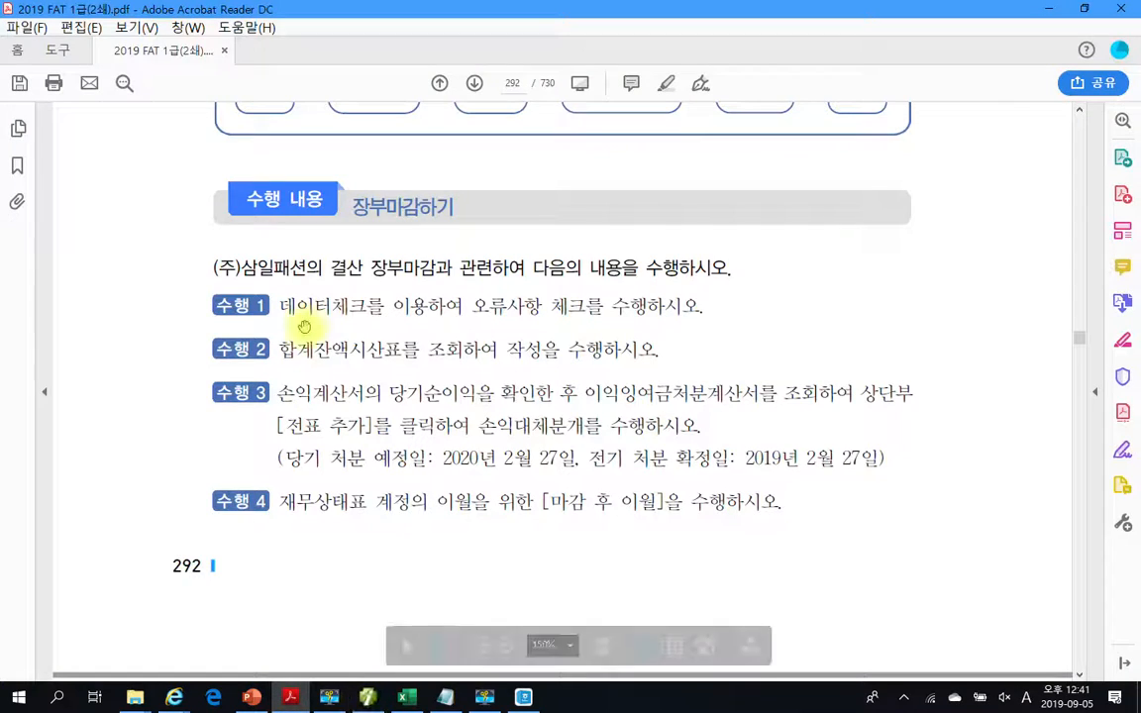
{"action": "left_click_drag", "start_coordinate": [278, 347], "coordinate": [685, 353]}
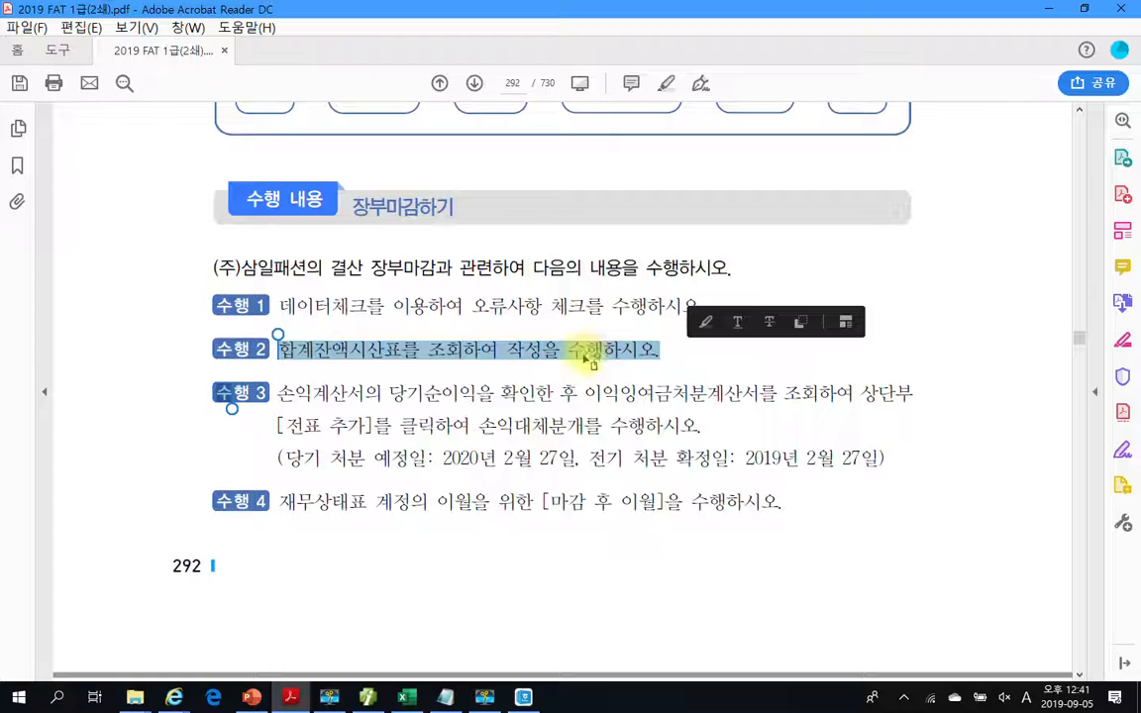
Return to the SmartA accounting program and open 합계잔액시산표 under 결산/재무제표 Ⅰ
{"action": "left_click", "coordinate": [367, 697]}
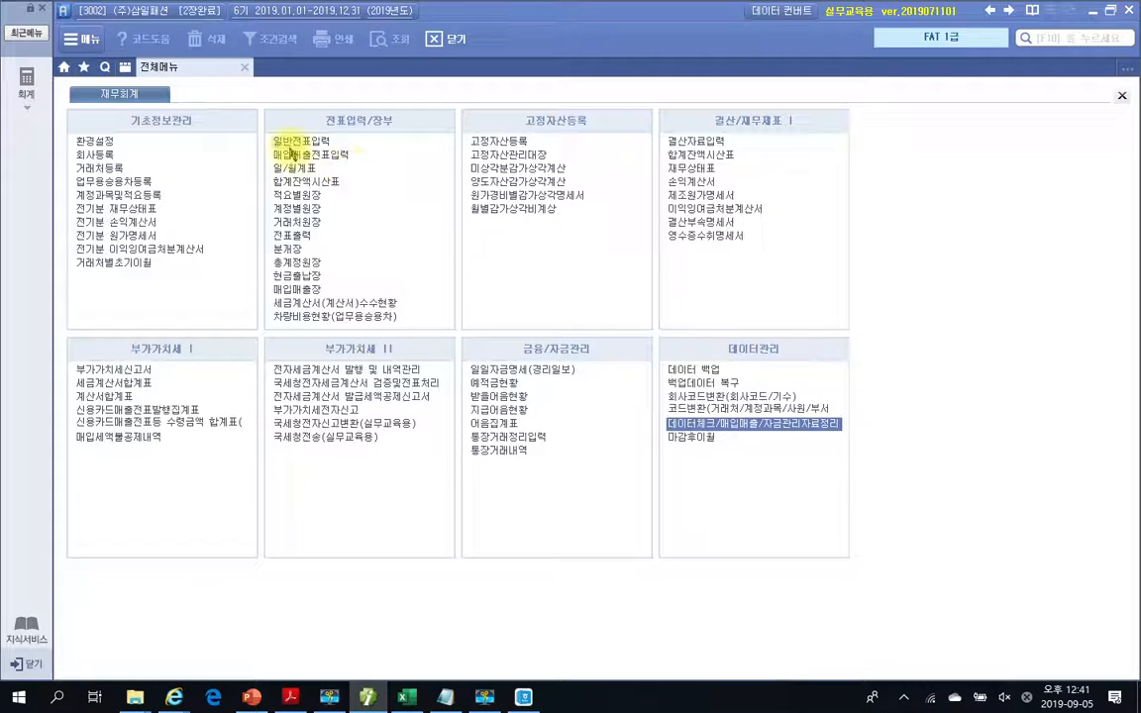
{"action": "left_click", "coordinate": [717, 155]}
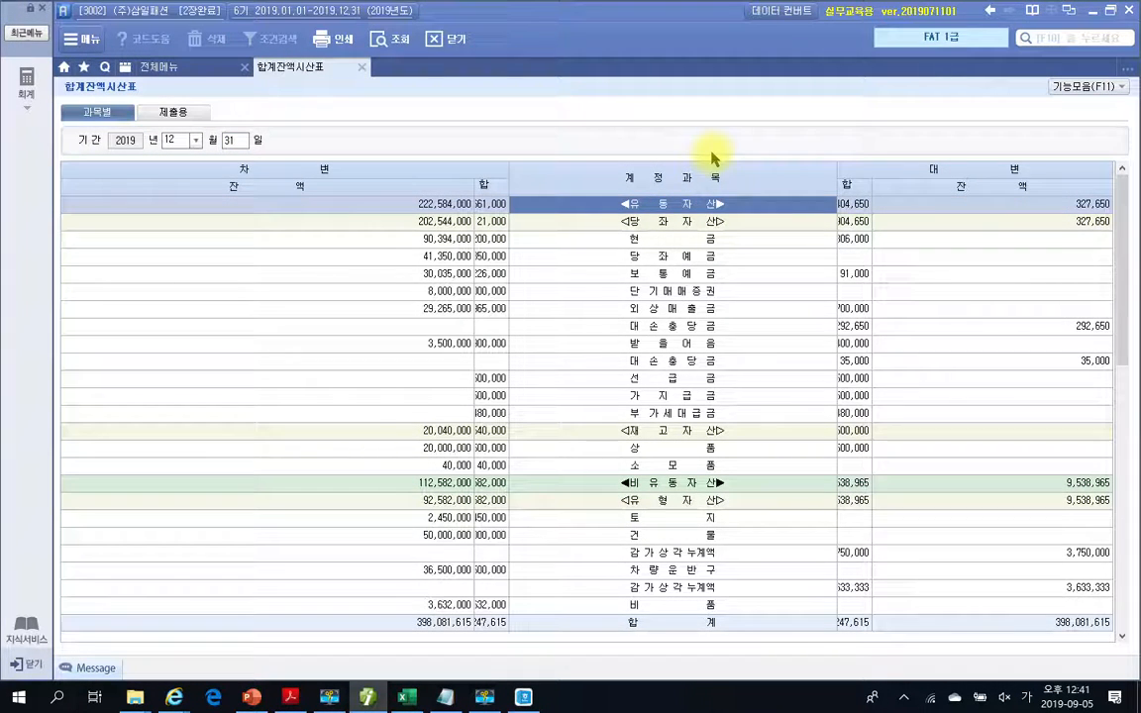
Narrow the debit 잔액 column of 합계잔액시산표 and compare the debit and credit 잔액 totals in the 합계 row
{"action": "left_click_drag", "start_coordinate": [479, 186], "coordinate": [289, 184]}
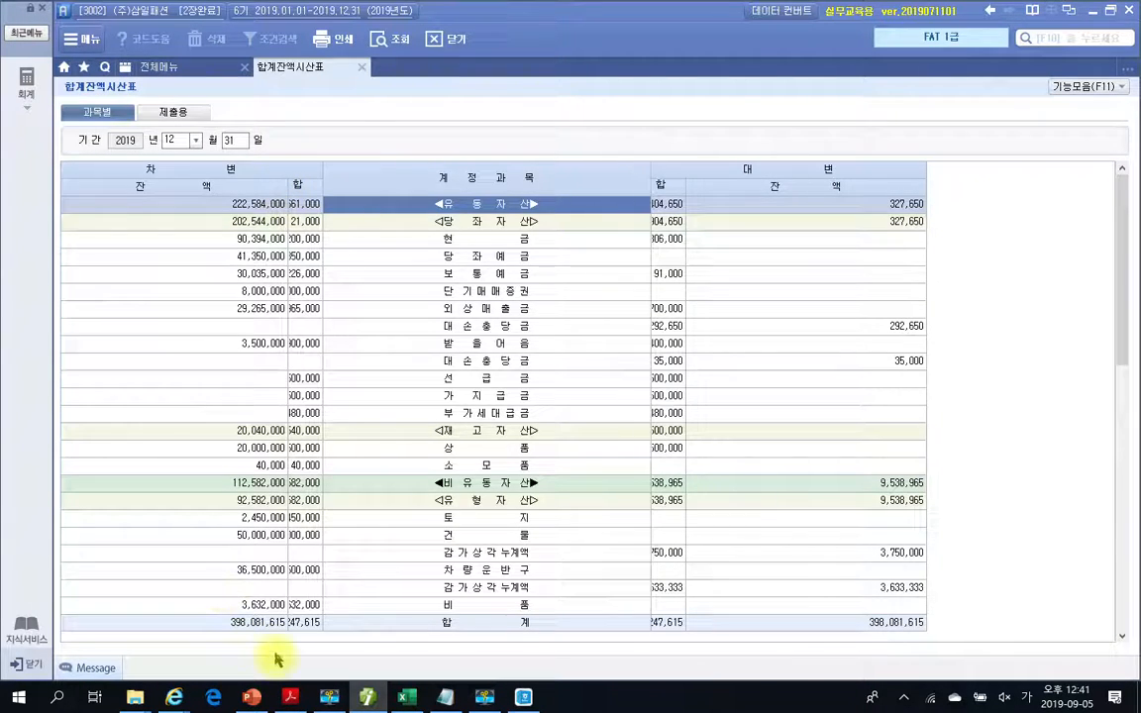
{"action": "scroll", "coordinate": [267, 606], "scroll_direction": "down", "scroll_amount": 6}
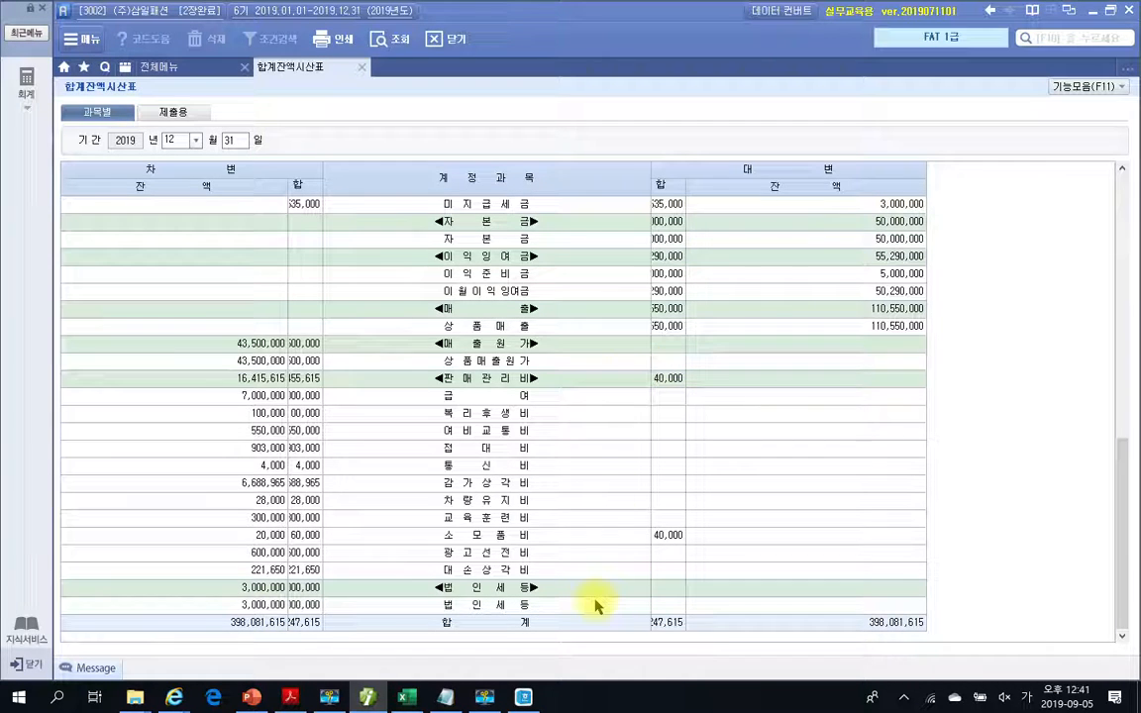
{"action": "left_click_drag", "start_coordinate": [237, 637], "coordinate": [318, 635]}
{"action": "left_click_drag", "start_coordinate": [904, 653], "coordinate": [941, 644]}
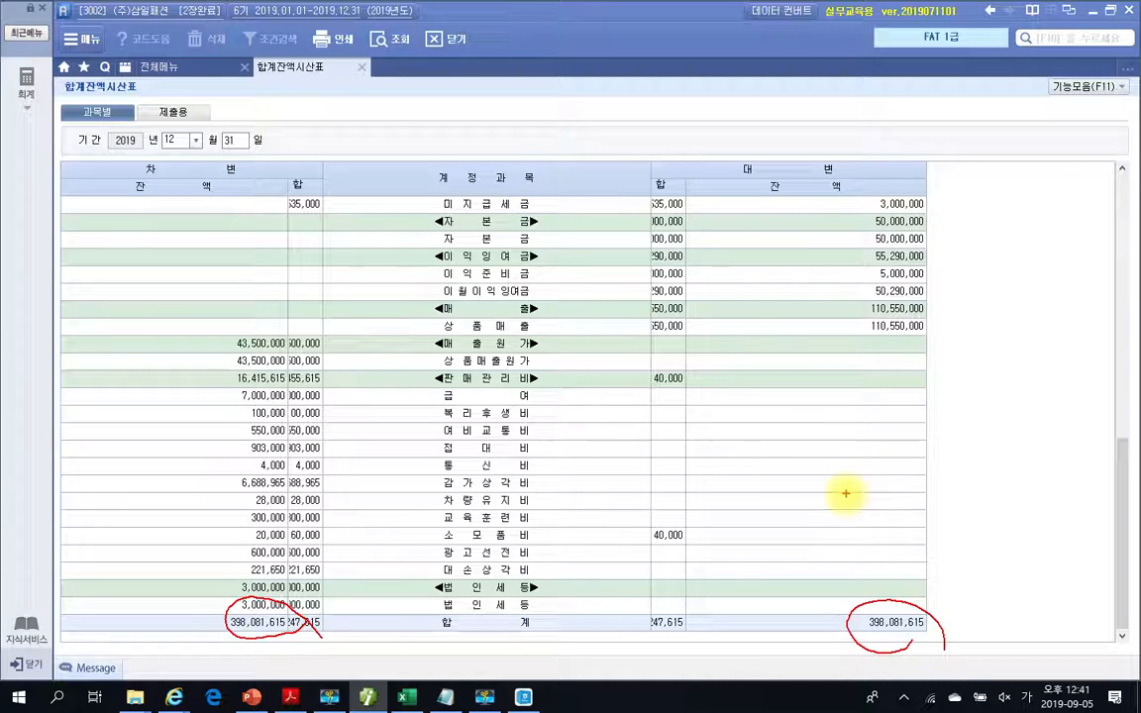
{"action": "key", "text": "Escape"}
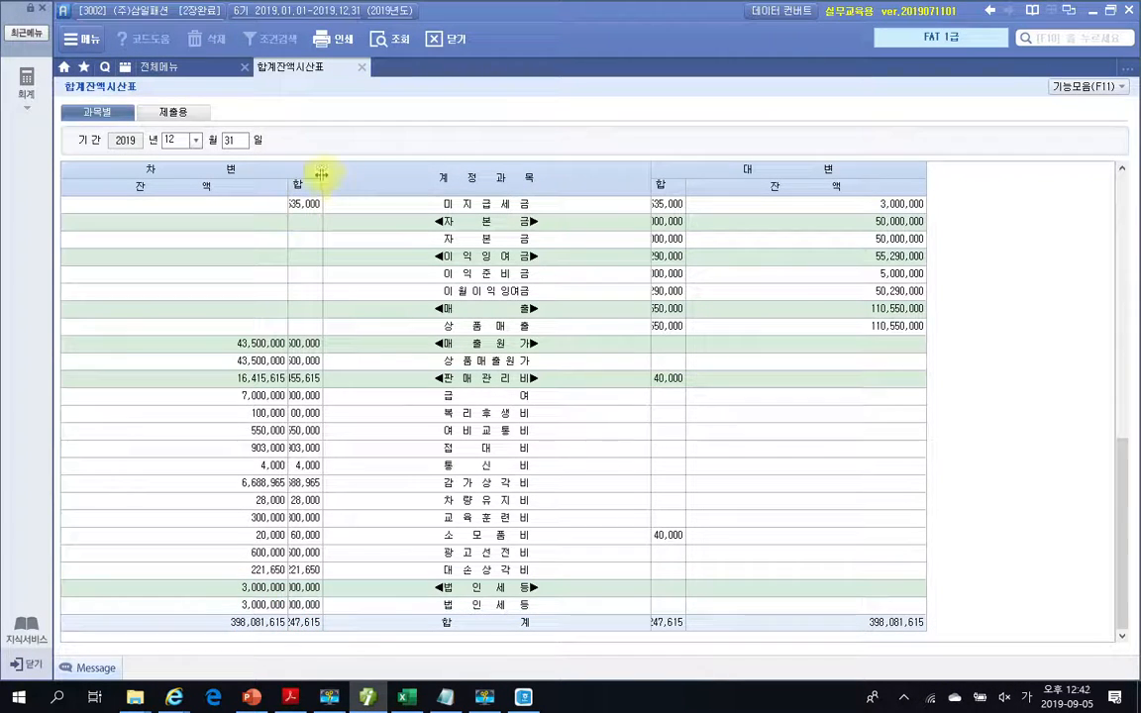
Widen the debit and credit 합계 columns to compare their totals, and close 합계잔액시산표
{"action": "left_click_drag", "start_coordinate": [320, 174], "coordinate": [400, 174]}
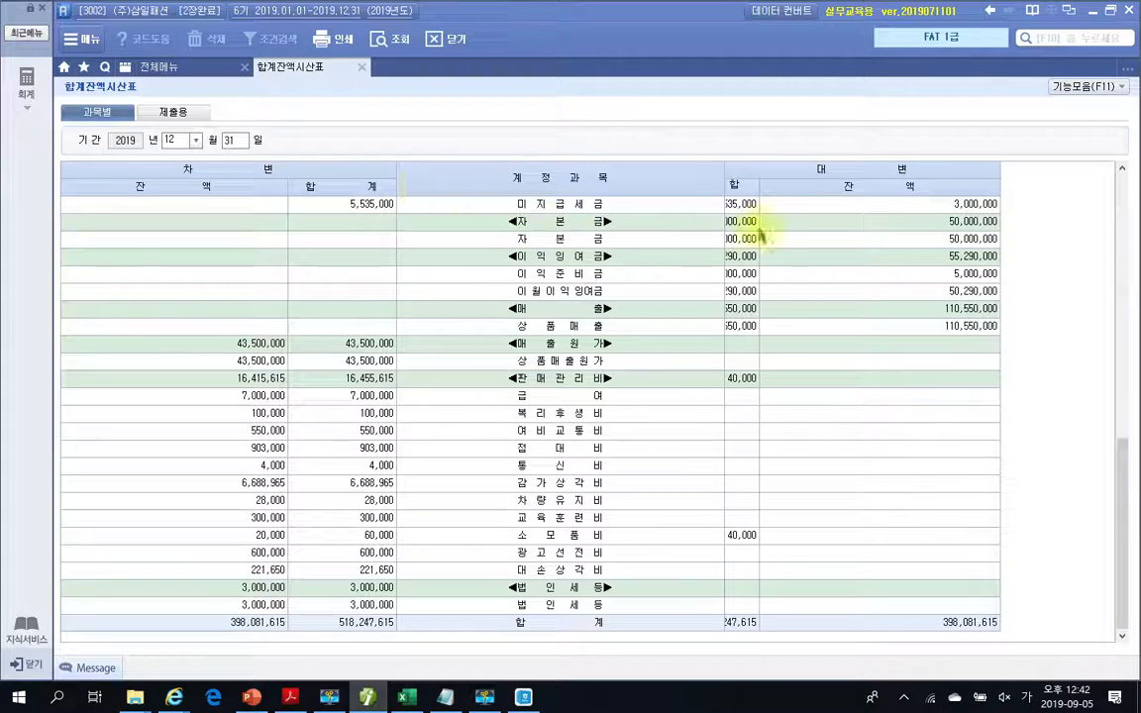
{"action": "left_click_drag", "start_coordinate": [760, 188], "coordinate": [869, 188]}
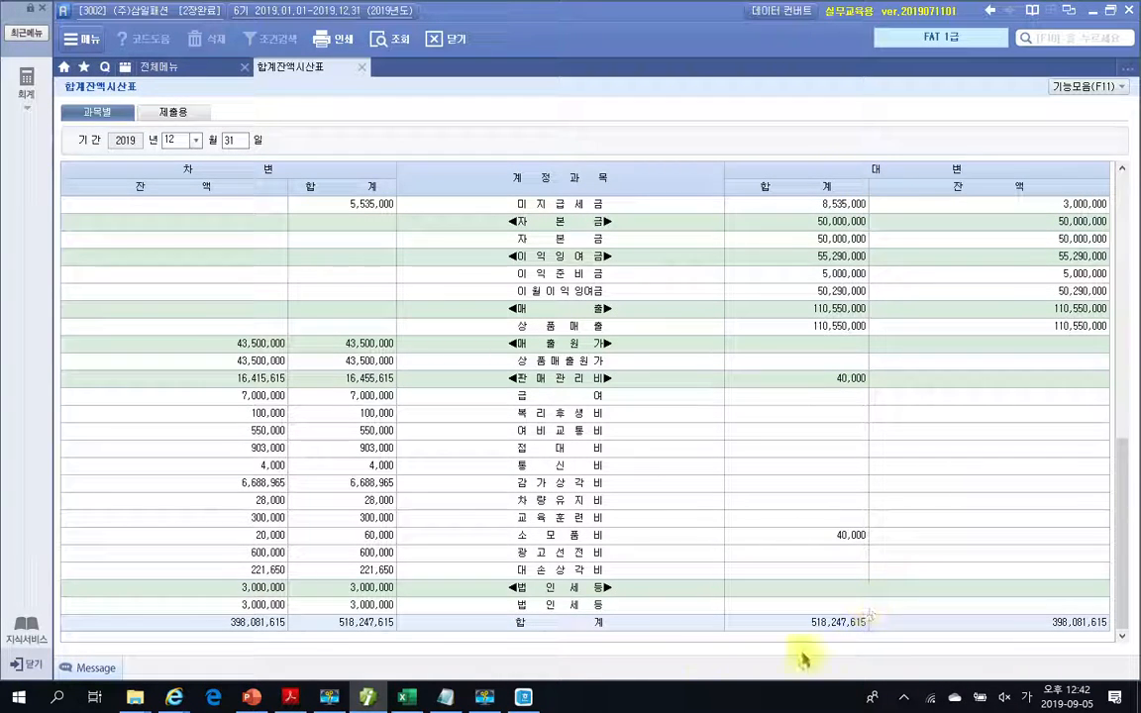
{"action": "left_click", "coordinate": [363, 67]}
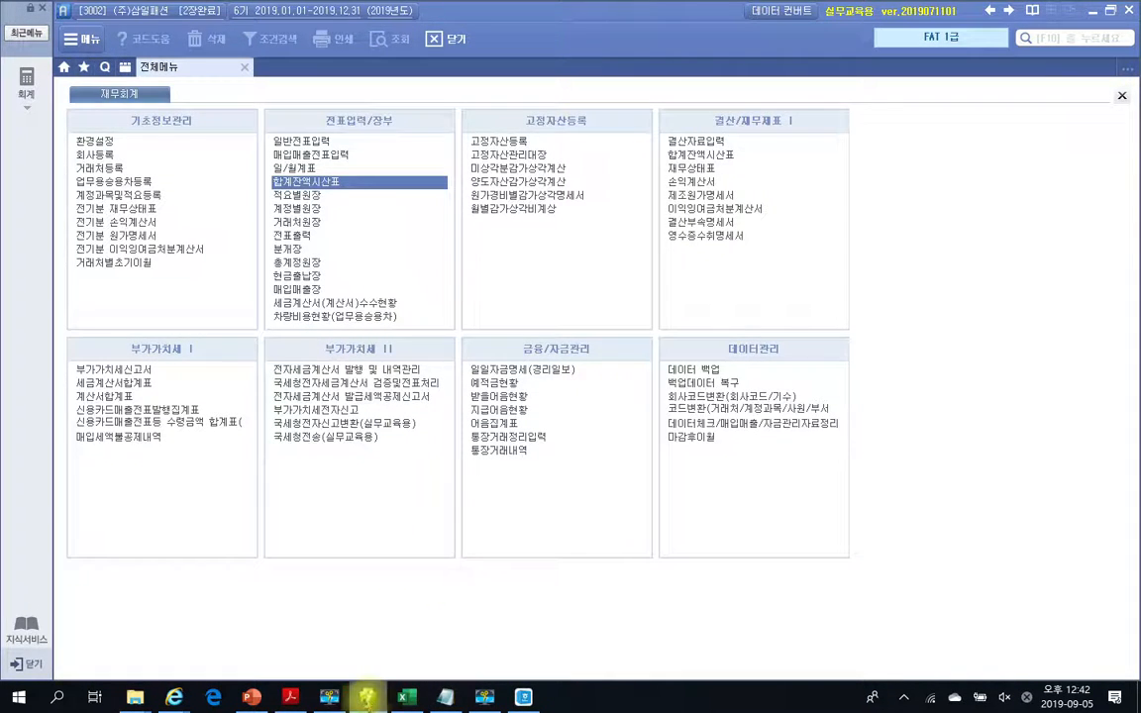
Switch to the textbook PDF in Acrobat Reader and read the 수행 3 instruction about checking 당기순이익 on page 292
{"action": "mouse_move", "coordinate": [366, 695]}
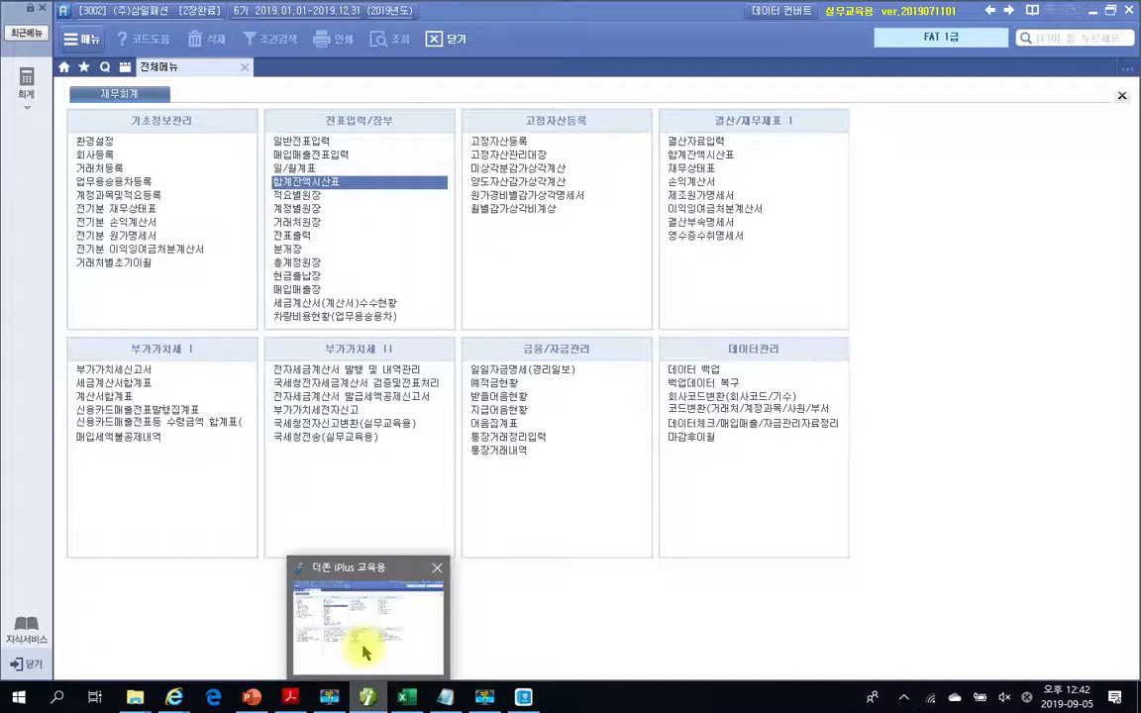
{"action": "left_click", "coordinate": [290, 697]}
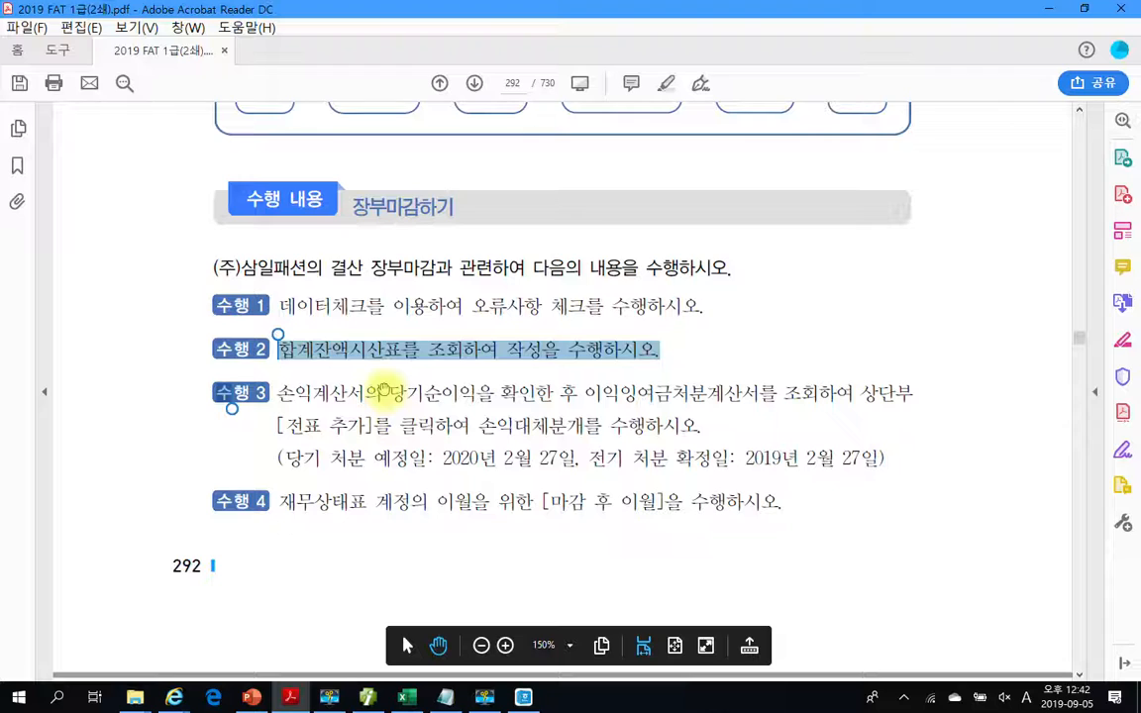
{"action": "left_click", "coordinate": [384, 391]}
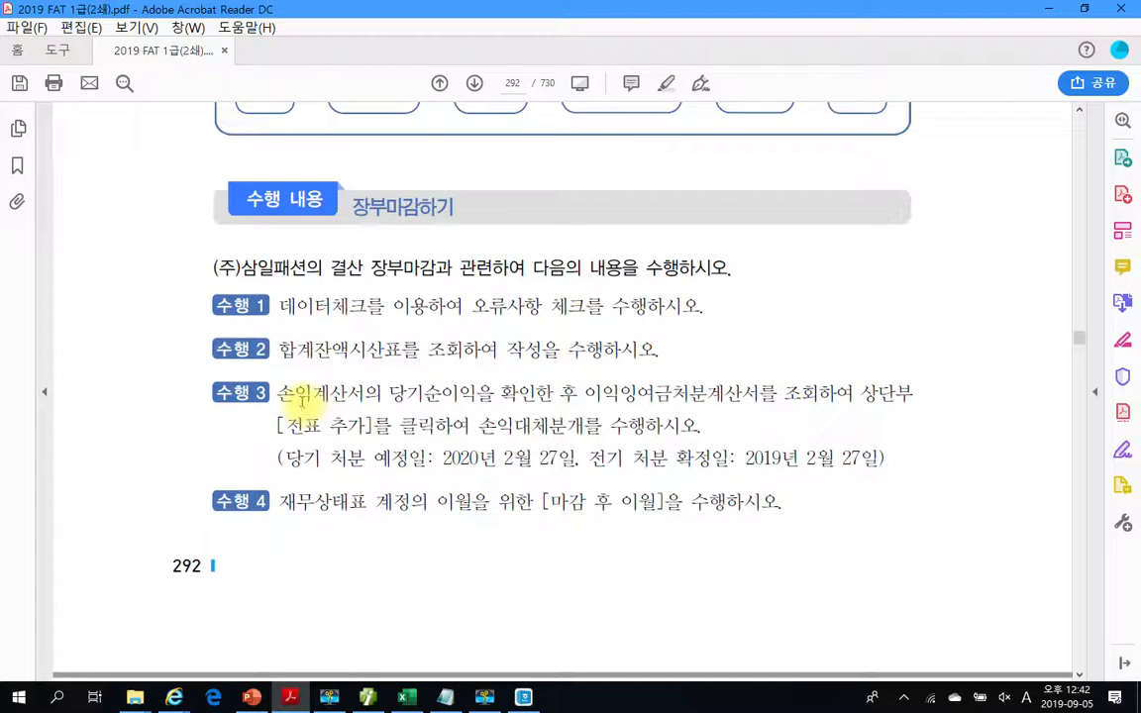
{"action": "left_click_drag", "start_coordinate": [387, 393], "coordinate": [580, 393]}
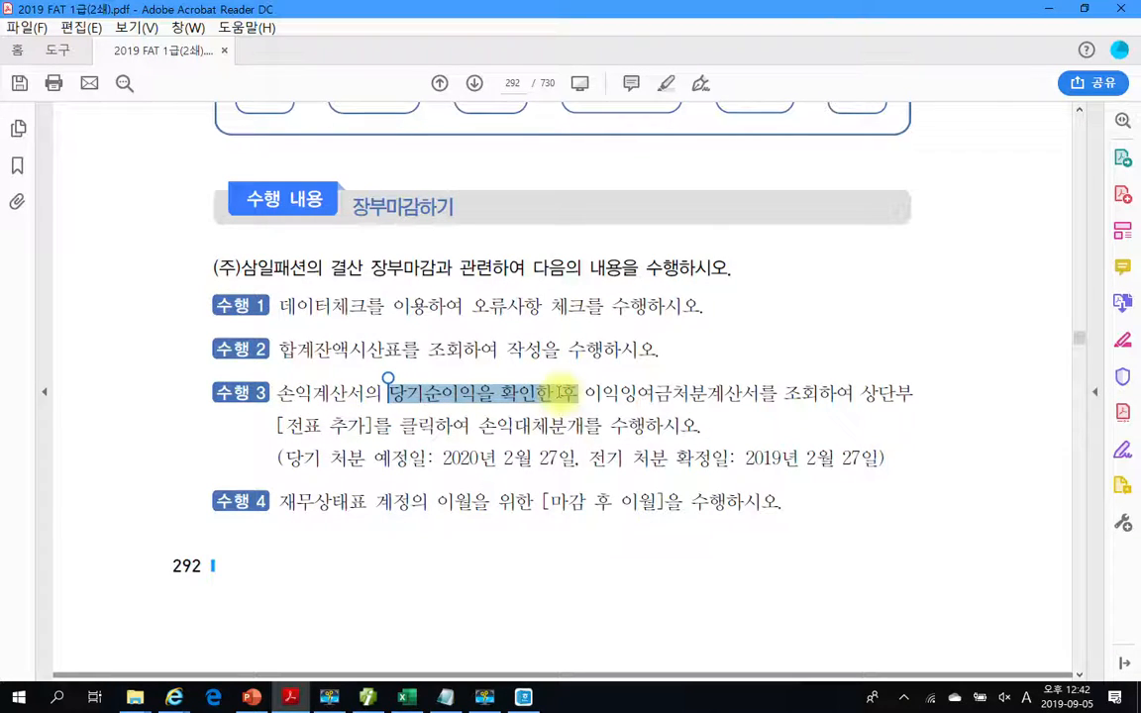
{"action": "left_click", "coordinate": [738, 394]}
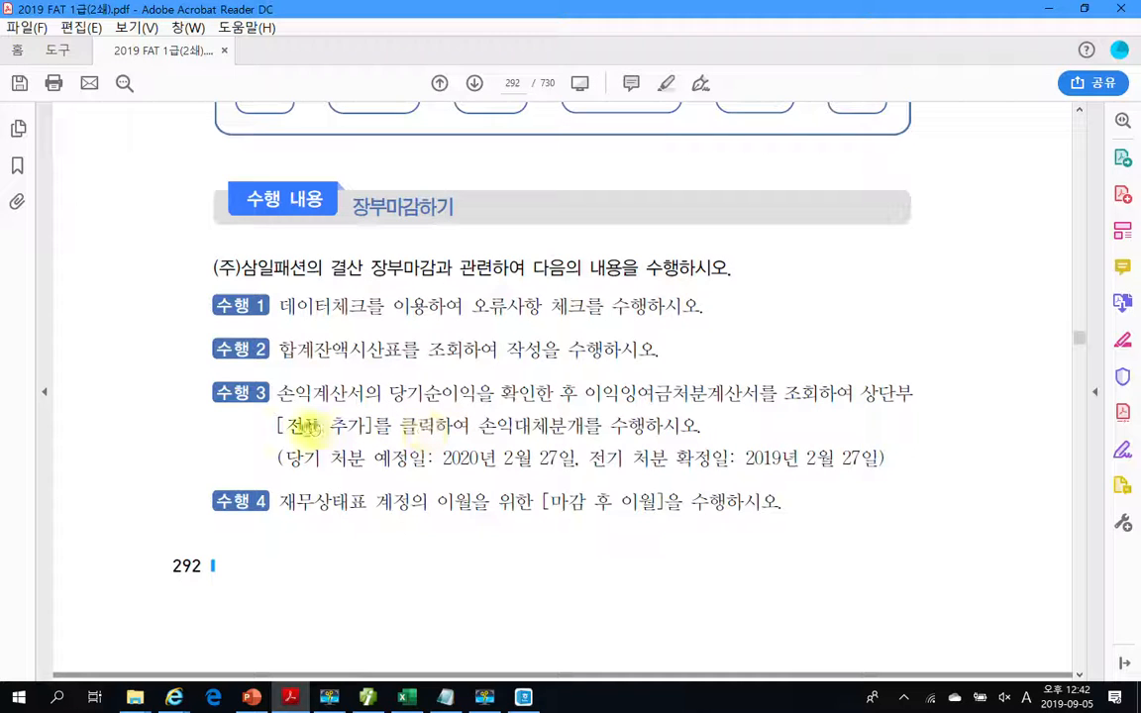
Highlight 전표 추가 and 손익대체분개 in the 수행 3 task text
{"action": "left_click_drag", "start_coordinate": [287, 426], "coordinate": [368, 426]}
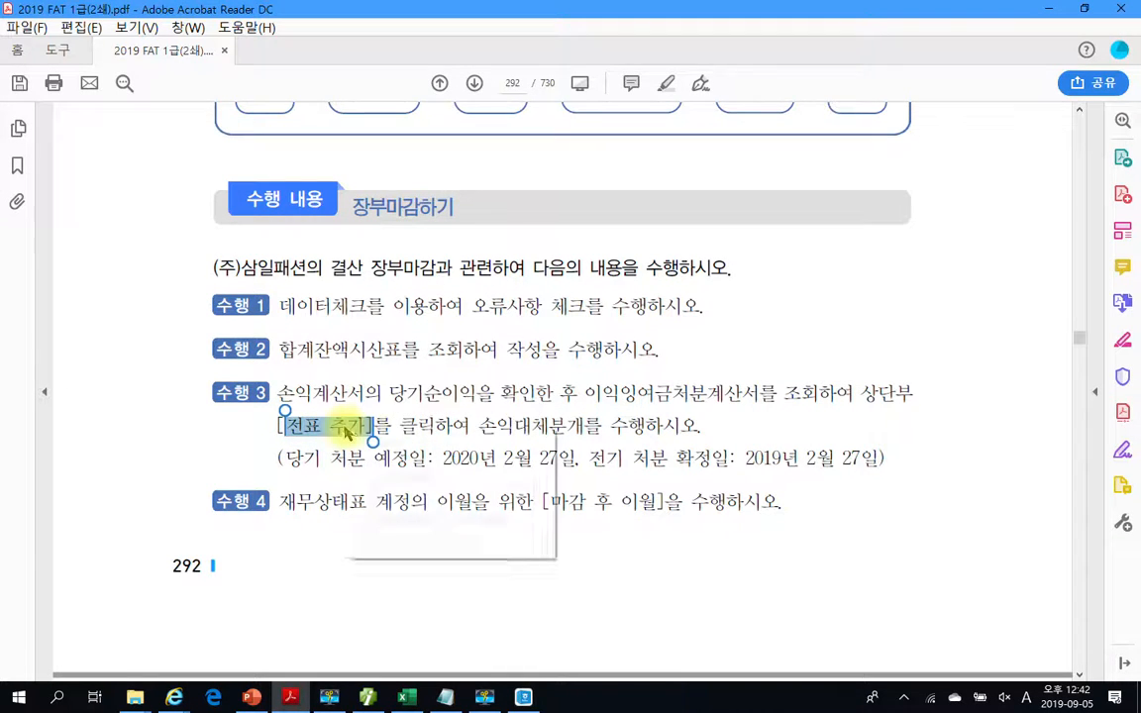
{"action": "right_click", "coordinate": [352, 431]}
{"action": "left_click", "coordinate": [406, 467]}
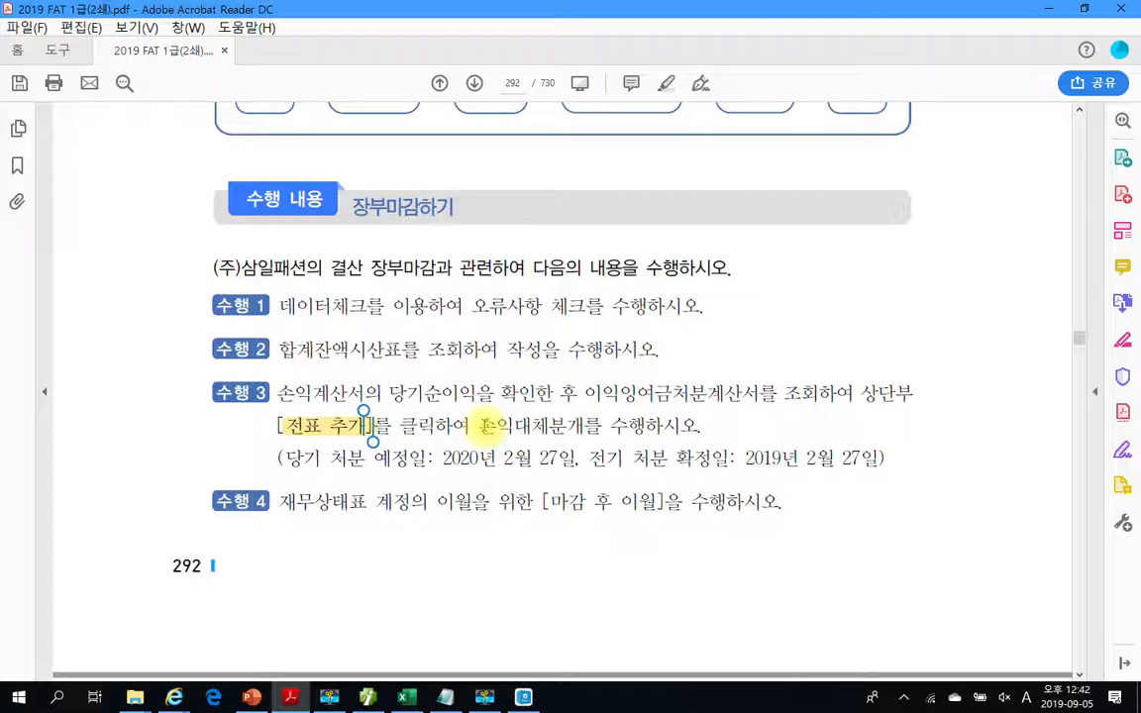
{"action": "left_click_drag", "start_coordinate": [481, 426], "coordinate": [586, 426]}
{"action": "right_click", "coordinate": [588, 434]}
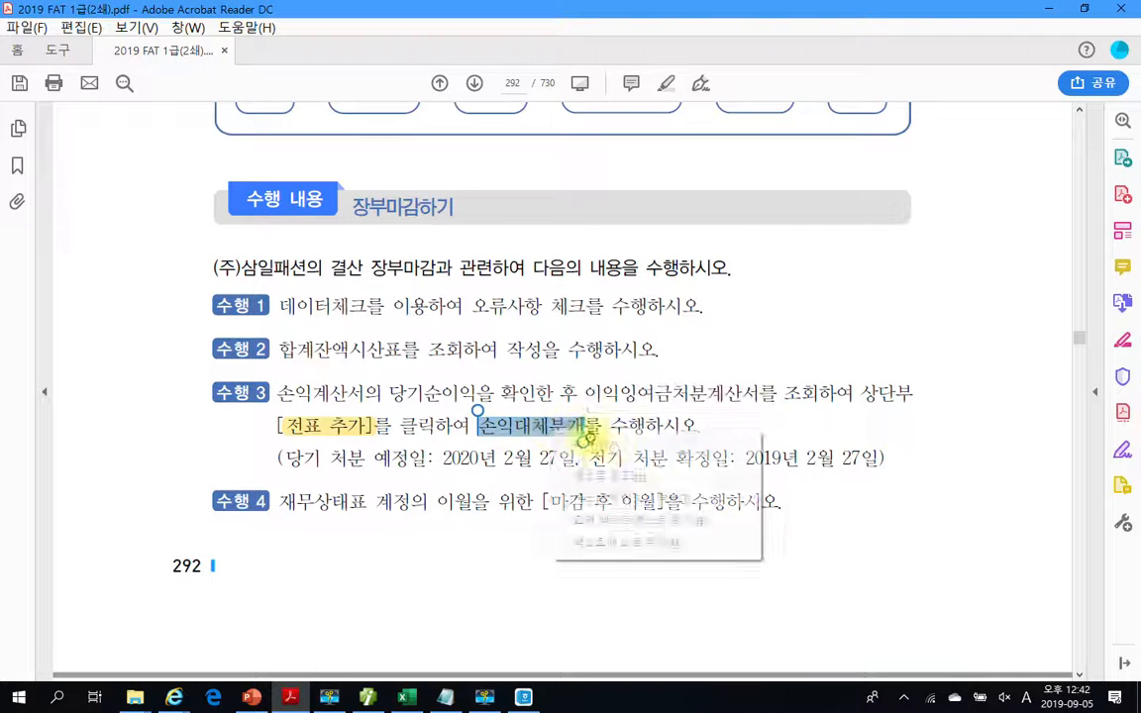
{"action": "right_click", "coordinate": [573, 435]}
{"action": "left_click", "coordinate": [590, 477]}
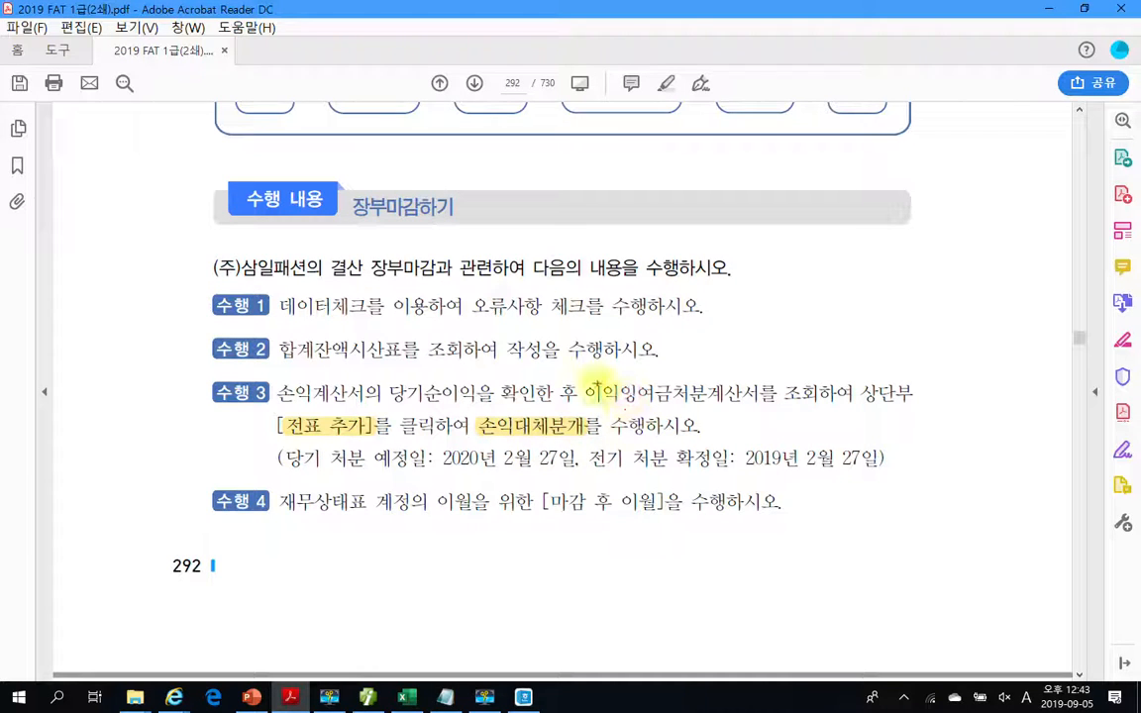
Examine 이익잉여금처분계산서, the 당기 처분 예정일 and the 전기 처분 확정일 given in the 수행 3 task
{"action": "mouse_move", "coordinate": [581, 383]}
{"action": "left_mouse_down"}
{"action": "mouse_move", "coordinate": [609, 405]}
{"action": "mouse_move", "coordinate": [768, 408]}
{"action": "left_mouse_up"}
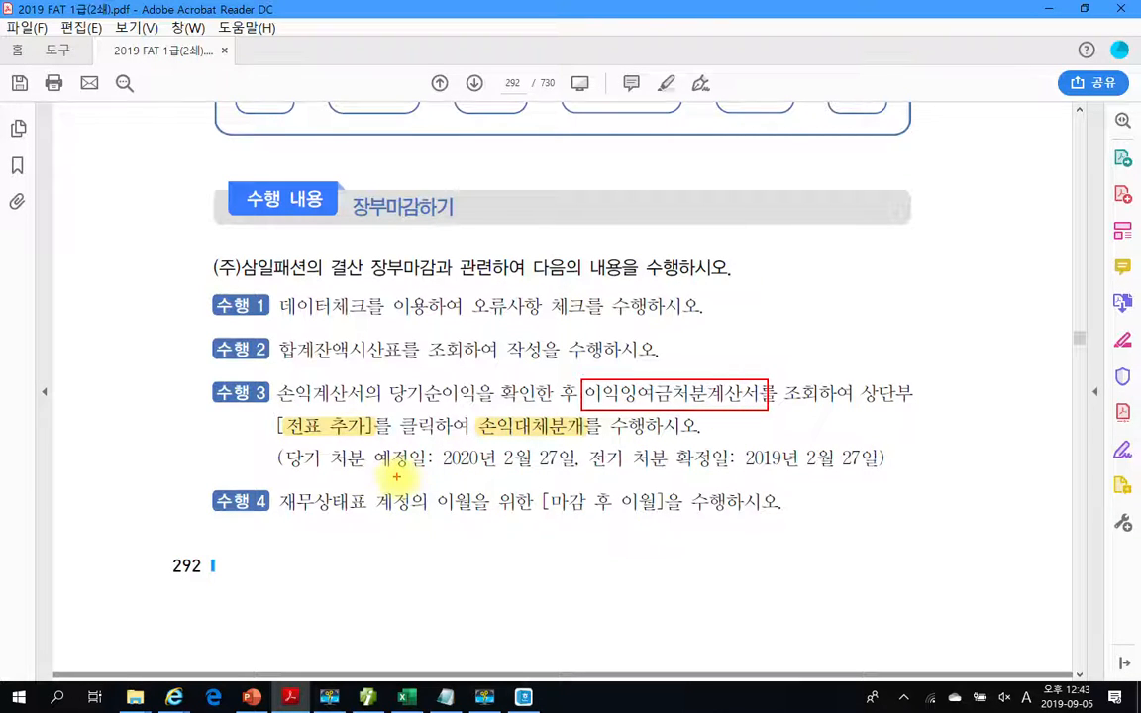
{"action": "left_click_drag", "start_coordinate": [417, 474], "coordinate": [566, 474]}
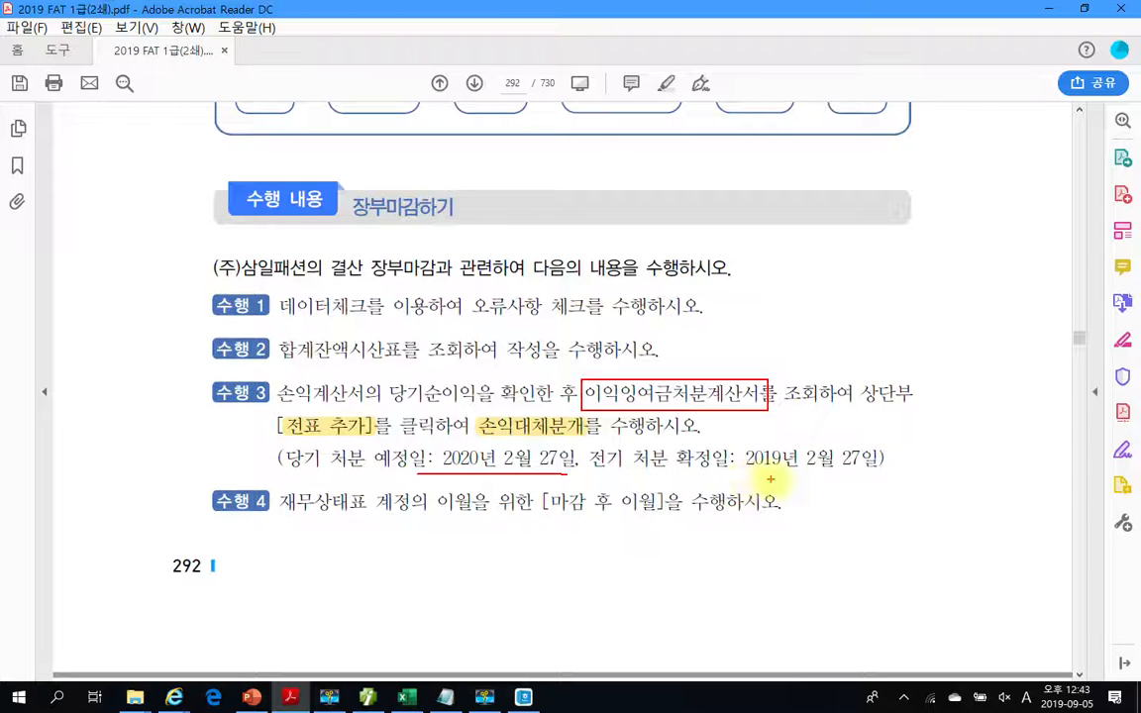
{"action": "left_click_drag", "start_coordinate": [742, 474], "coordinate": [878, 473]}
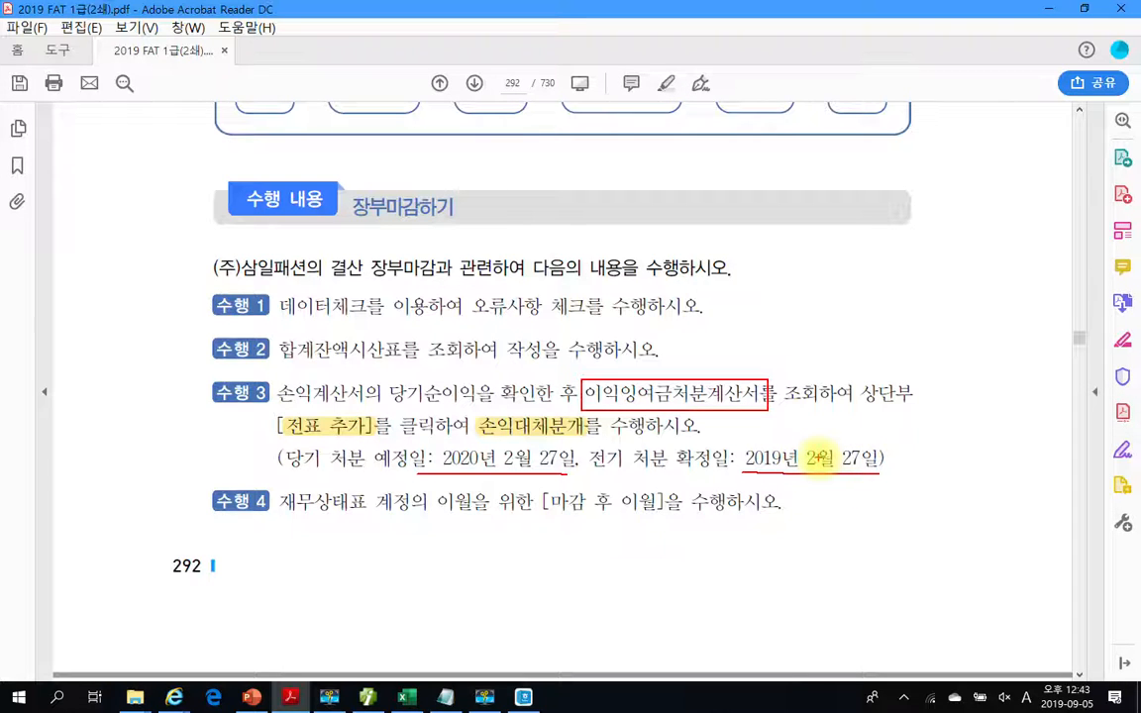
{"action": "key", "text": "Escape"}
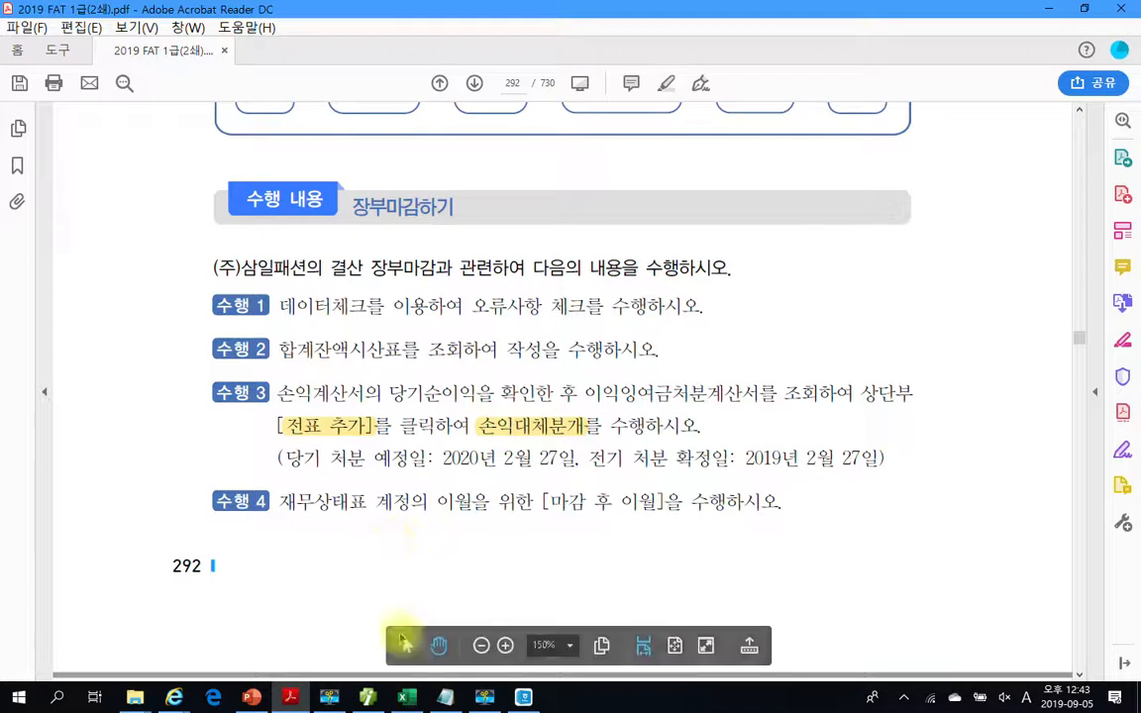
Switch to the SmartA accounting program and open 손익계산서 under 결산/재무제표 Ⅰ for December 2019
{"action": "left_click", "coordinate": [367, 697]}
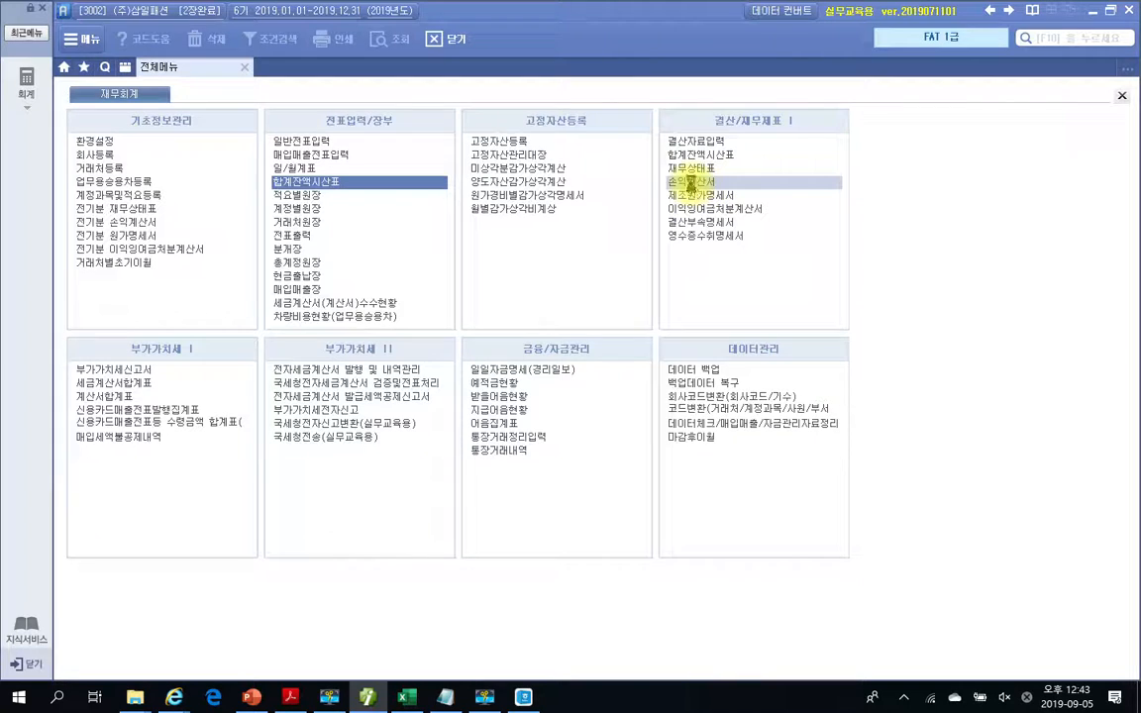
{"action": "left_click", "coordinate": [690, 183]}
{"action": "type", "text": "12"}
{"action": "key", "text": "Return"}
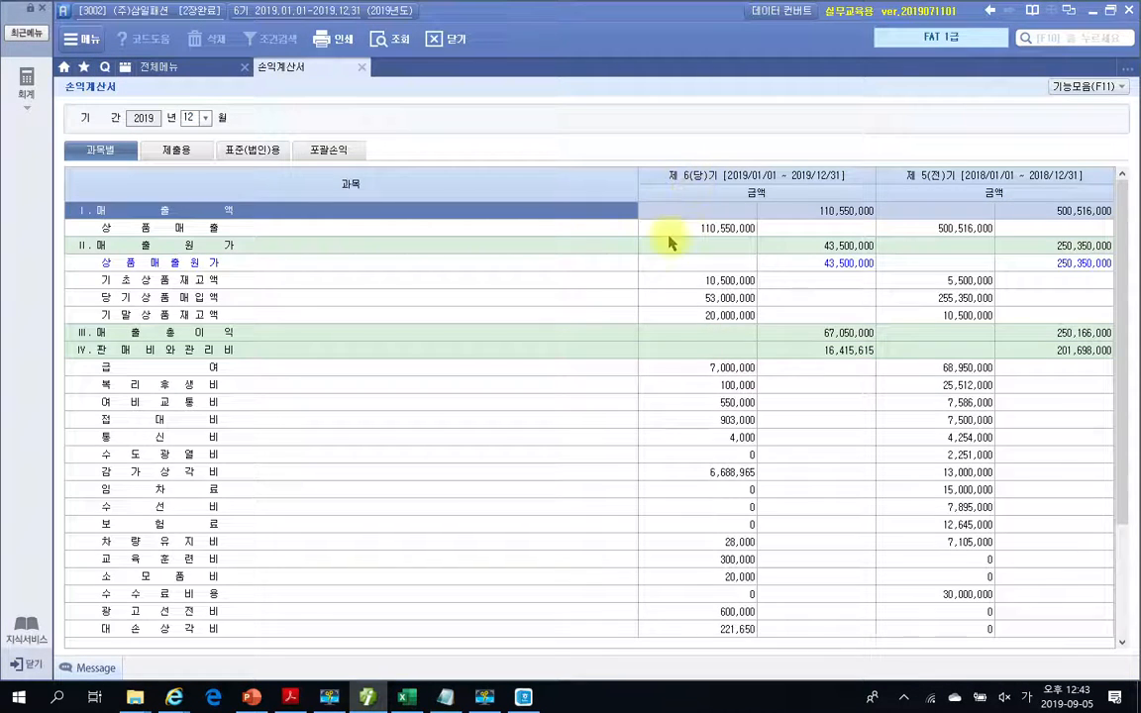
Check the 당기순이익 of 제 6(당)기 on the last row of 손익계산서 and close the statement
{"action": "scroll", "coordinate": [777, 407], "scroll_direction": "down", "scroll_amount": 3}
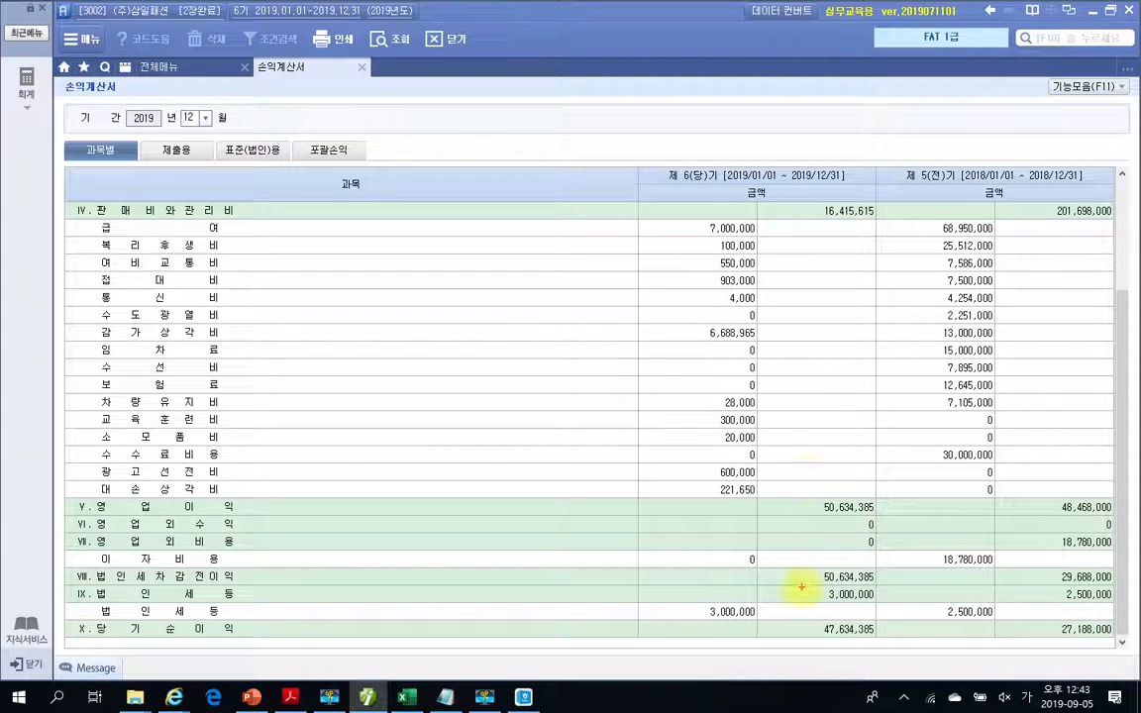
{"action": "mouse_move", "coordinate": [723, 186]}
{"action": "left_mouse_down"}
{"action": "mouse_move", "coordinate": [649, 182]}
{"action": "mouse_move", "coordinate": [723, 206]}
{"action": "left_mouse_up"}
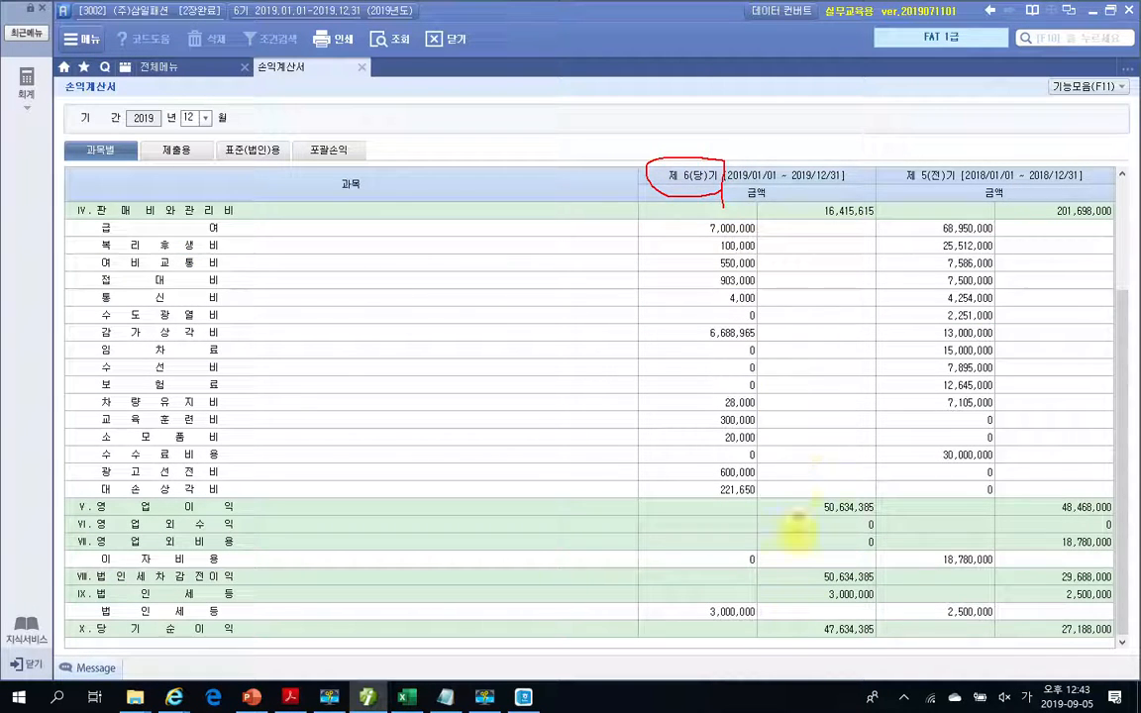
{"action": "left_click_drag", "start_coordinate": [791, 619], "coordinate": [889, 654]}
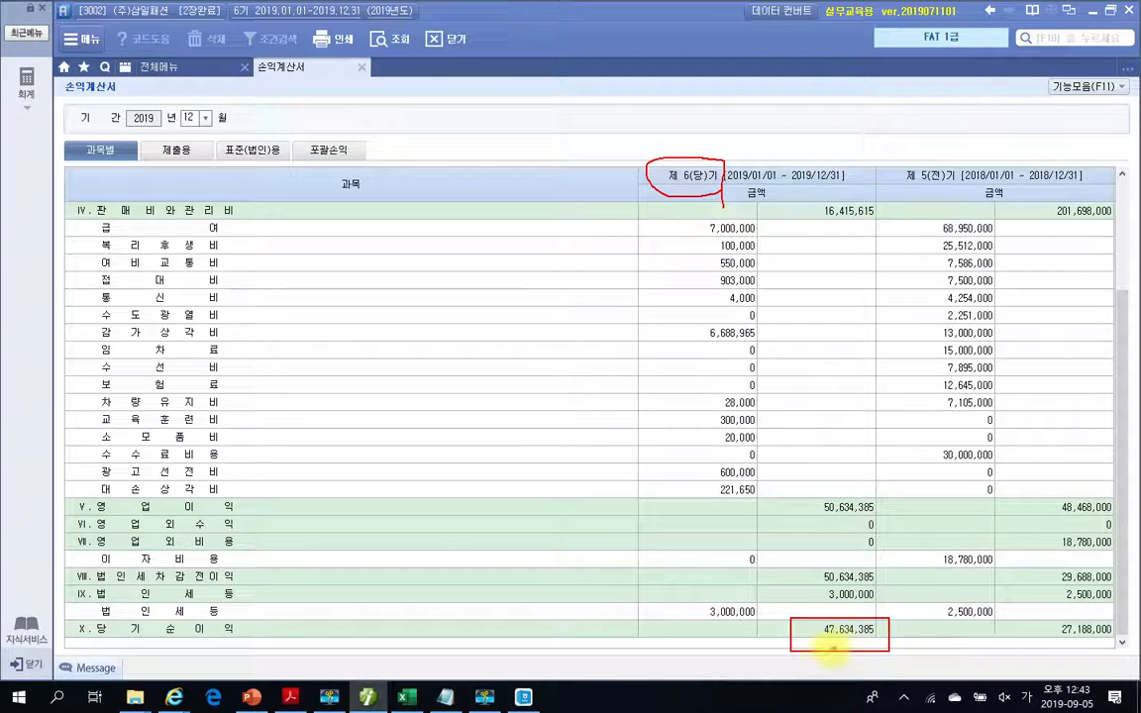
{"action": "key", "text": "Escape"}
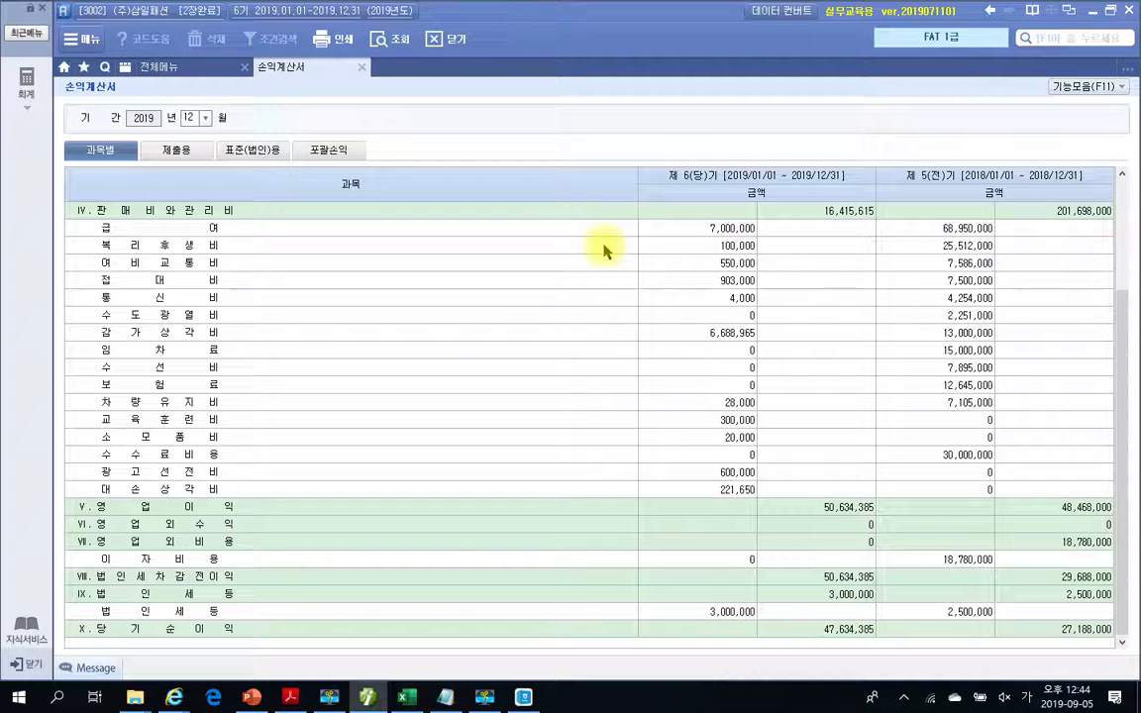
{"action": "left_click", "coordinate": [363, 68]}
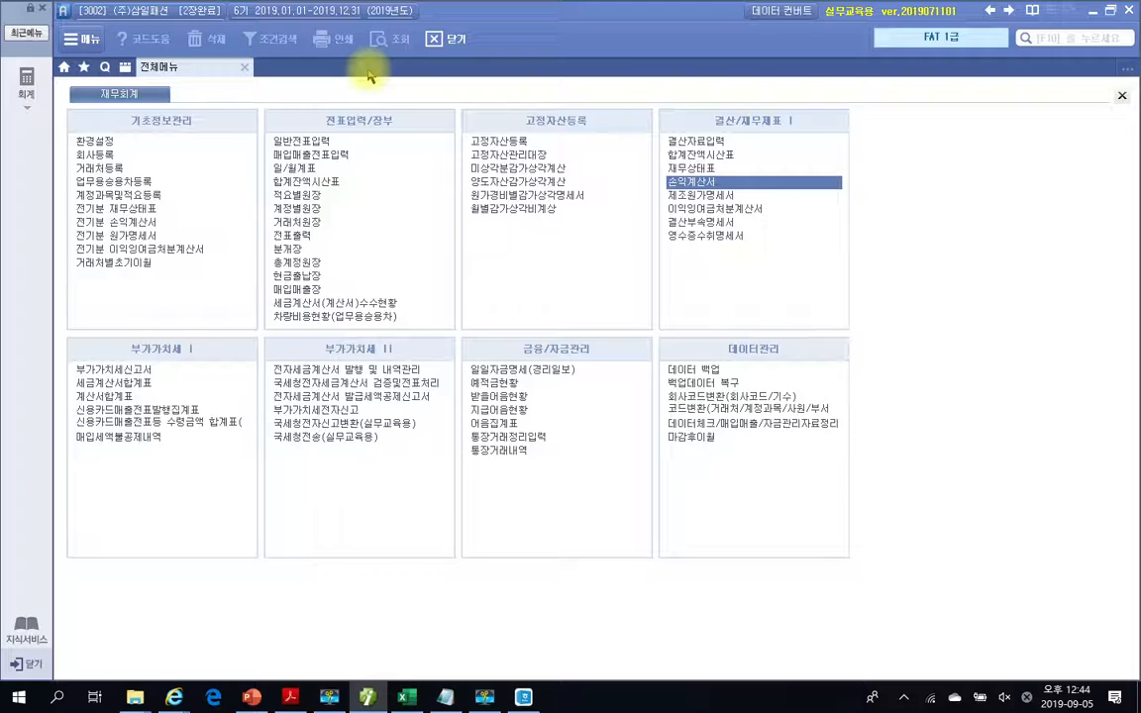
Open 이익잉여금처분계산서 and check its current-period 당기순이익 and 전기이월미처분이익잉여금 amounts
{"action": "left_click", "coordinate": [745, 210]}
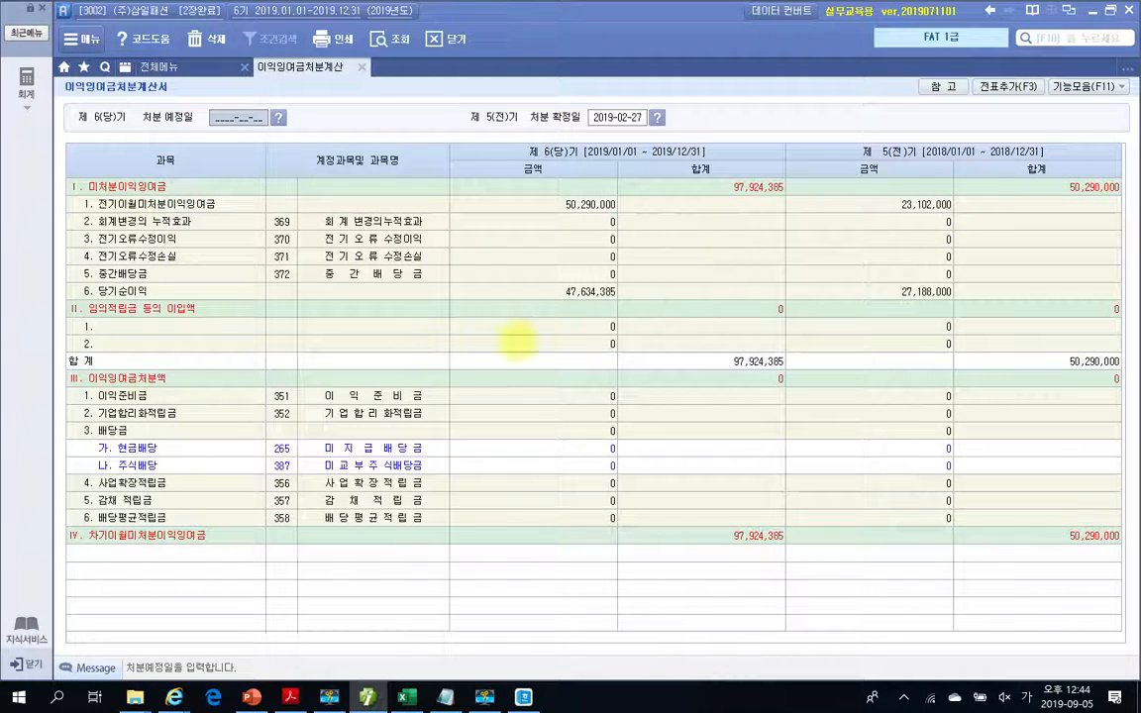
{"action": "mouse_move", "coordinate": [76, 284]}
{"action": "left_mouse_down"}
{"action": "mouse_move", "coordinate": [357, 300]}
{"action": "mouse_move", "coordinate": [630, 298]}
{"action": "left_mouse_up"}
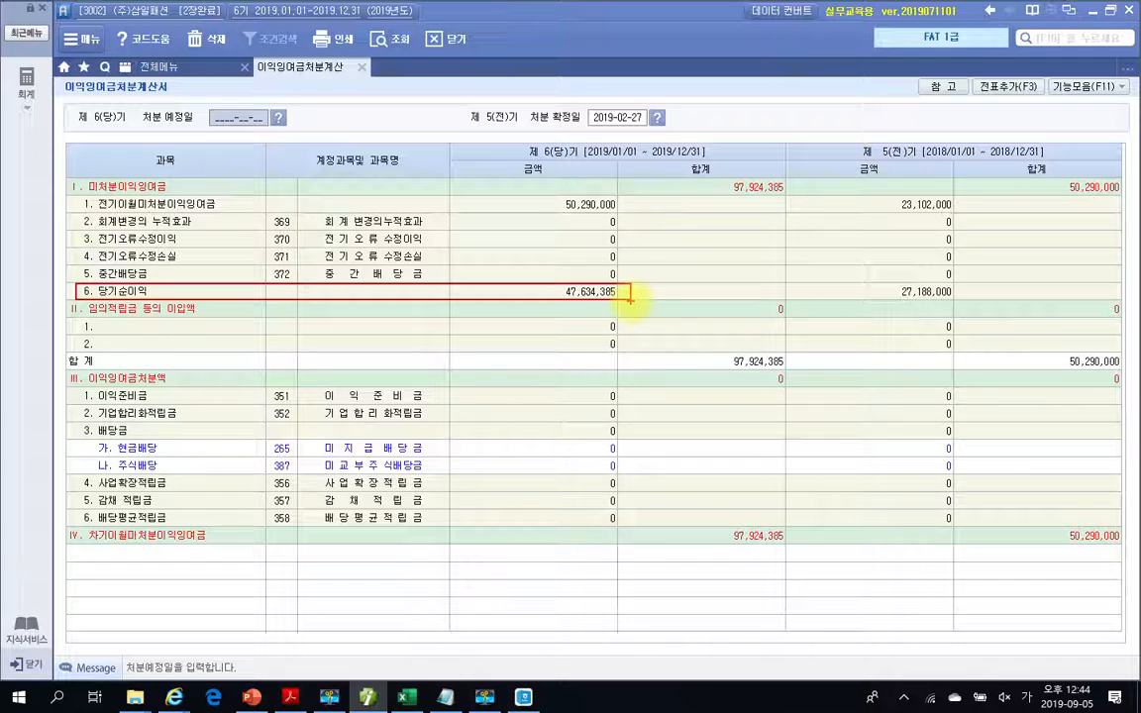
{"action": "mouse_move", "coordinate": [527, 212]}
{"action": "left_mouse_down"}
{"action": "mouse_move", "coordinate": [627, 210]}
{"action": "mouse_move", "coordinate": [531, 190]}
{"action": "mouse_move", "coordinate": [528, 212]}
{"action": "left_mouse_up"}
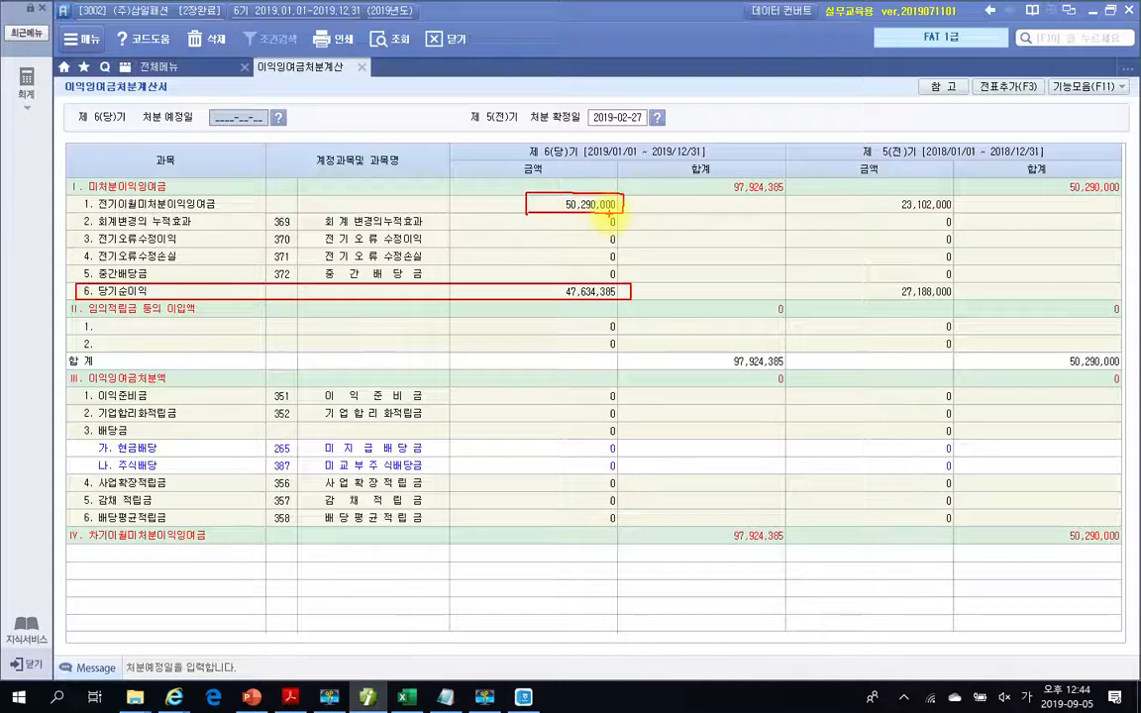
{"action": "key", "text": "Escape"}
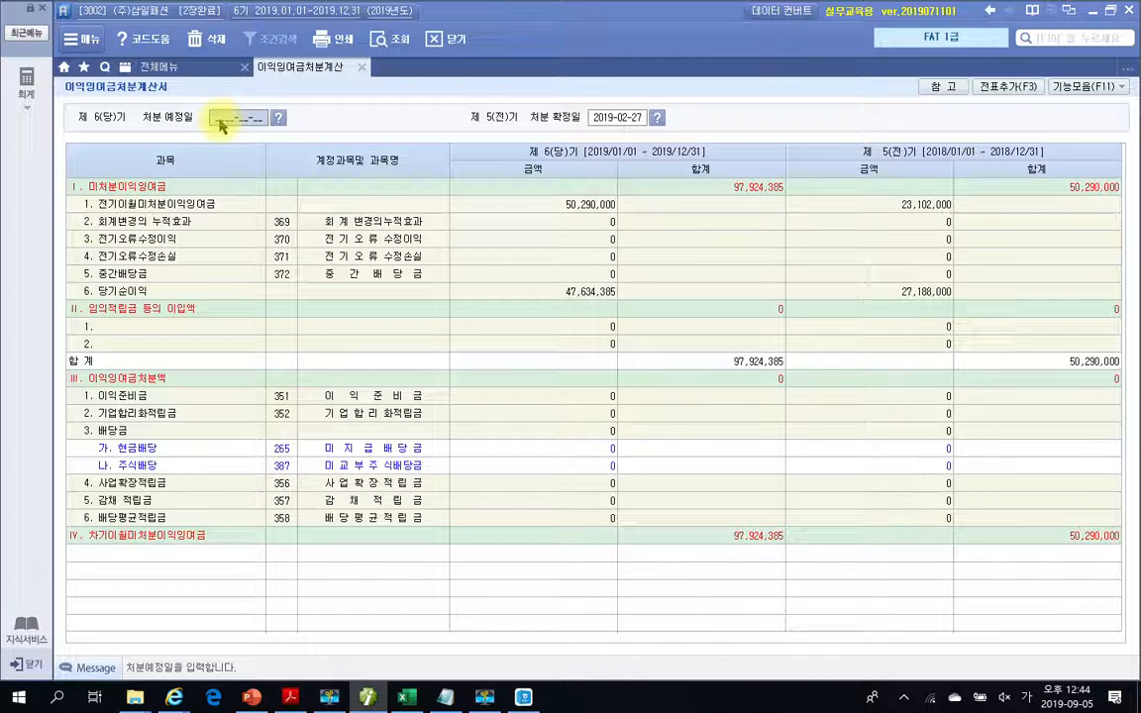
Set the 제 6(당)기 처분 예정일 to 2020-02-27, run 전표추가 to add the 손익대체 entries to 일반전표, and dismiss the notice
{"action": "type", "text": "20100227"}
{"action": "key", "text": "Return"}
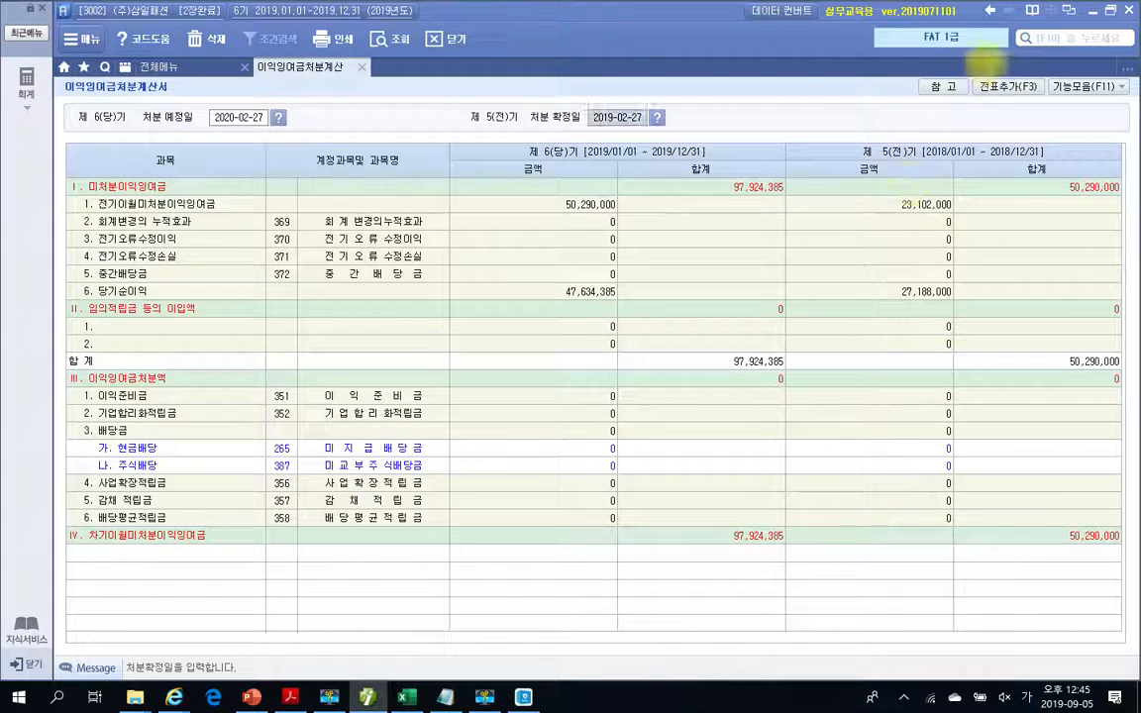
{"action": "left_click_drag", "start_coordinate": [955, 69], "coordinate": [1062, 138]}
{"action": "mouse_move", "coordinate": [992, 249]}
{"action": "left_mouse_down"}
{"action": "mouse_move", "coordinate": [987, 111]}
{"action": "mouse_move", "coordinate": [990, 99]}
{"action": "mouse_move", "coordinate": [1010, 100]}
{"action": "left_mouse_up"}
{"action": "key", "text": "Escape"}
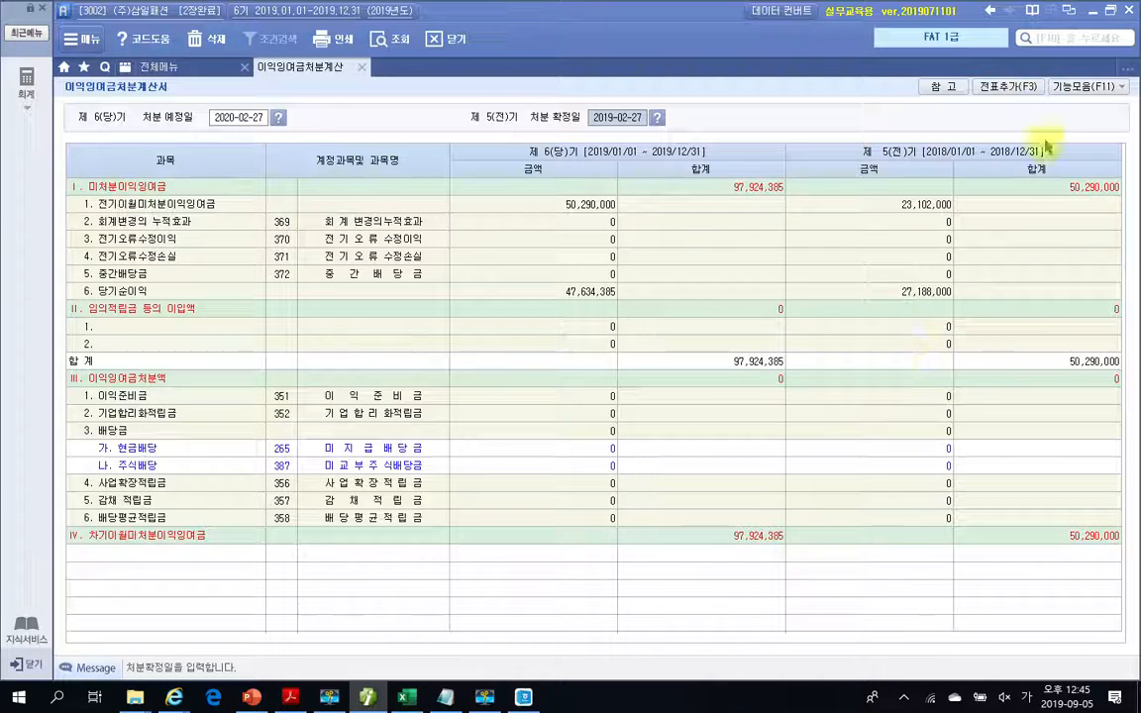
{"action": "left_click", "coordinate": [1007, 99]}
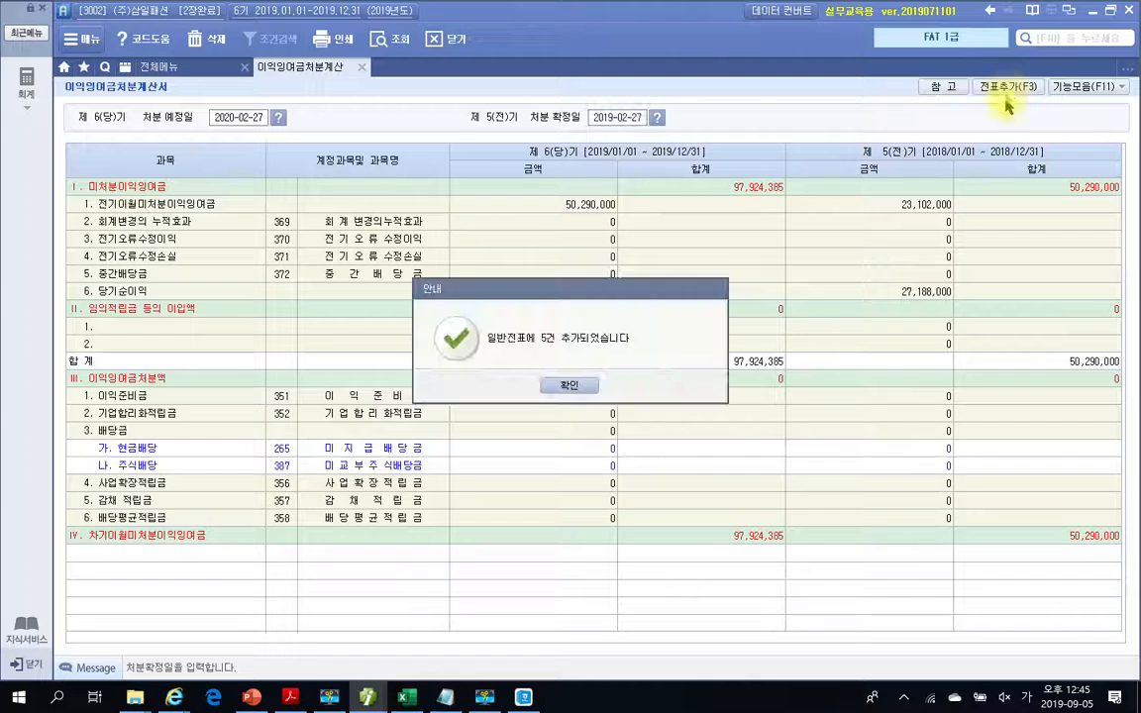
{"action": "left_click", "coordinate": [557, 391]}
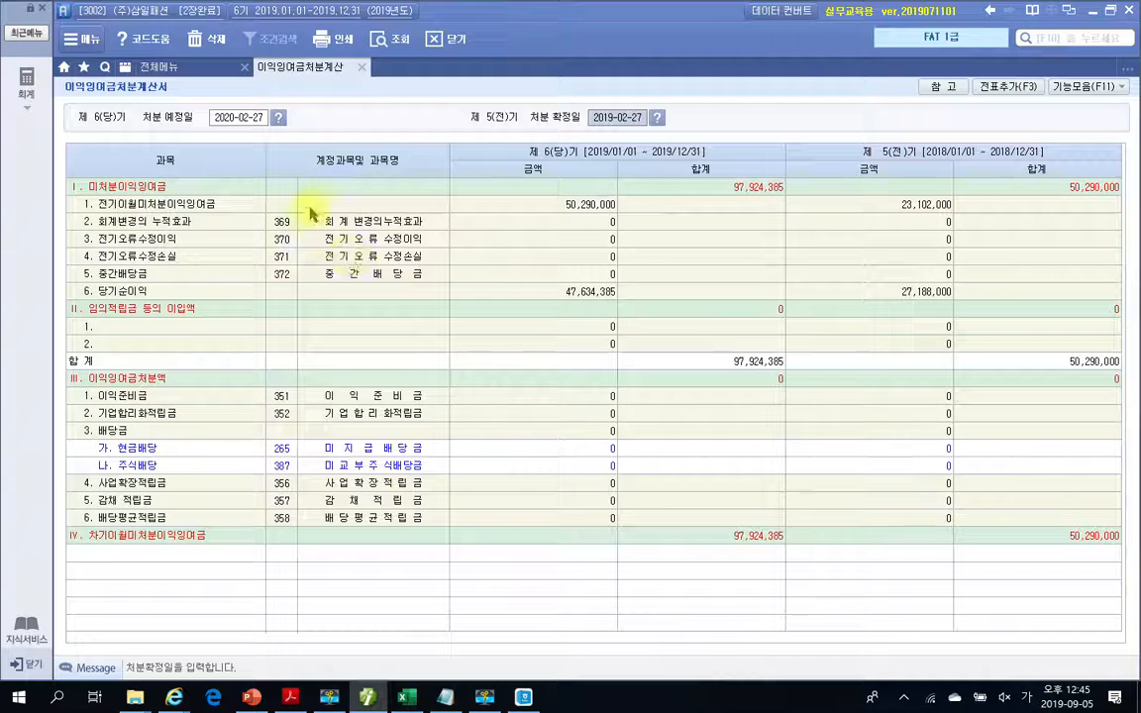
Close 이익잉여금처분계산서 and open 일반전표입력 for December 31, 2019
{"action": "left_click", "coordinate": [362, 70]}
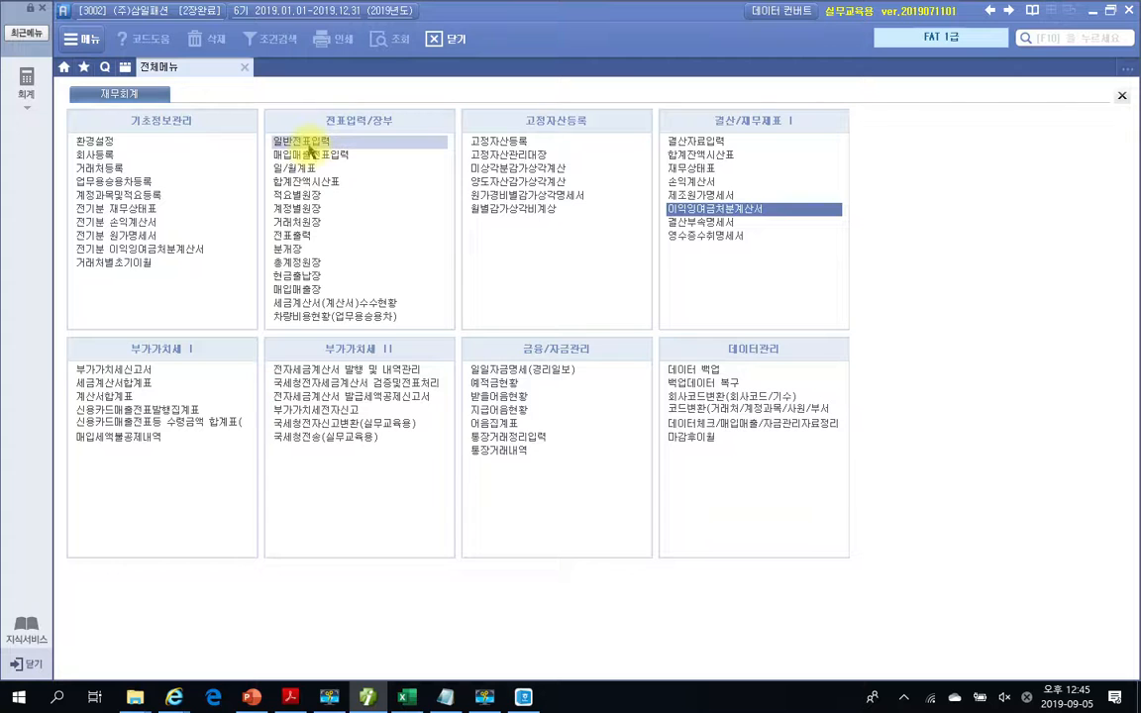
{"action": "left_click", "coordinate": [302, 143]}
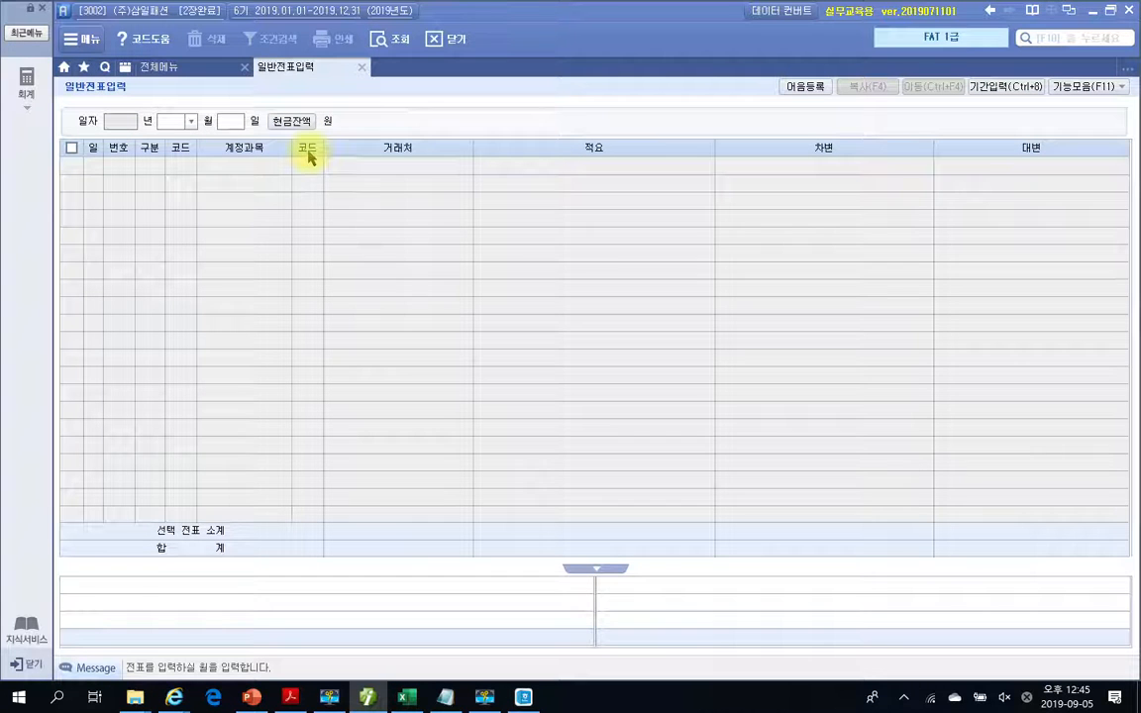
{"action": "type", "text": "12"}
{"action": "key", "text": "Return"}
{"action": "type", "text": "31"}
{"action": "key", "text": "Return"}
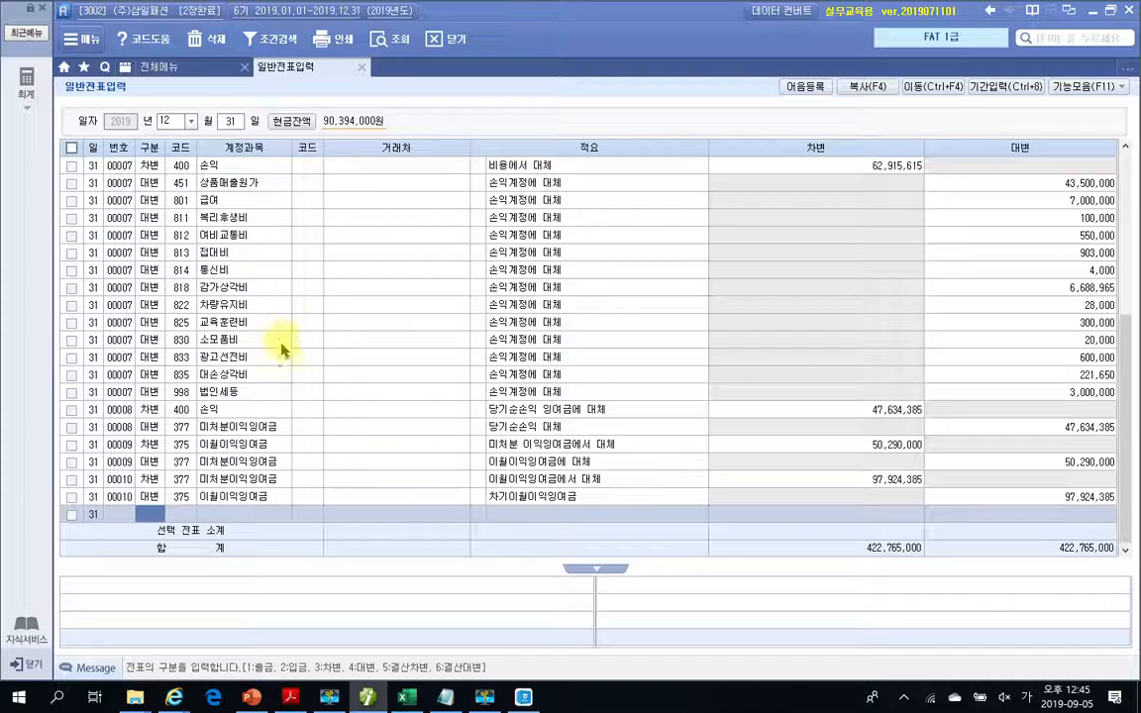
Examine the added 손익대체 vouchers 00006 and 00007 against the preceding 결산분개 voucher 00005
{"action": "left_click", "coordinate": [149, 199]}
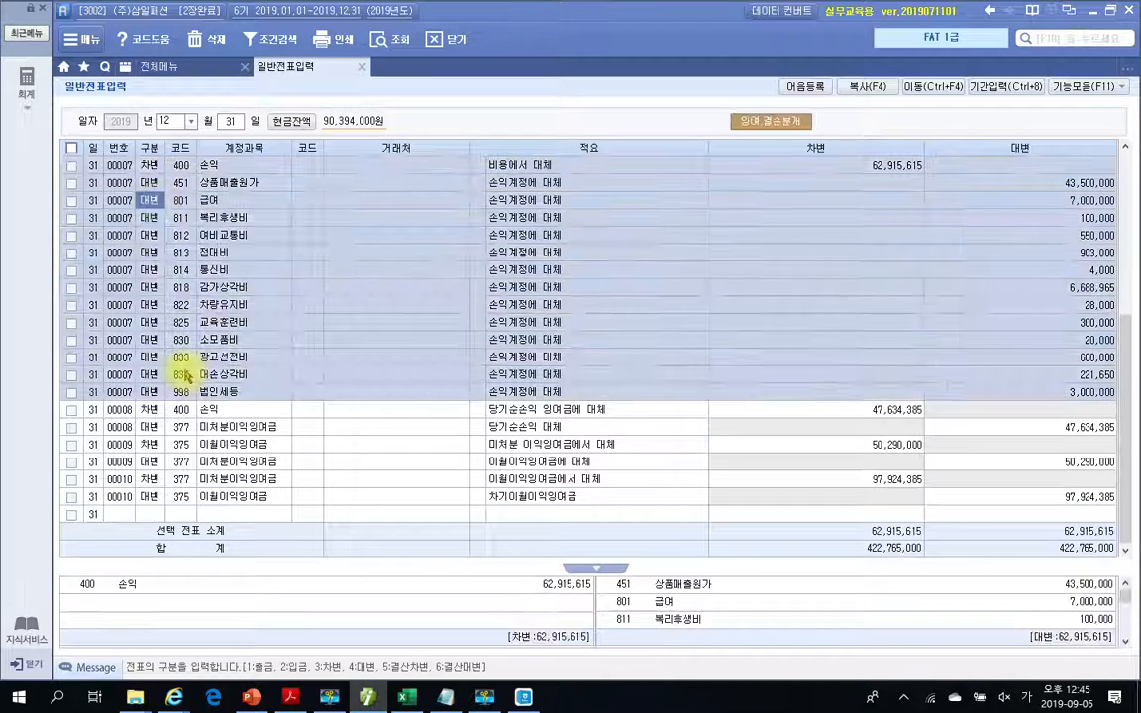
{"action": "scroll", "coordinate": [185, 377], "scroll_direction": "up", "scroll_amount": 5}
{"action": "left_click", "coordinate": [148, 389]}
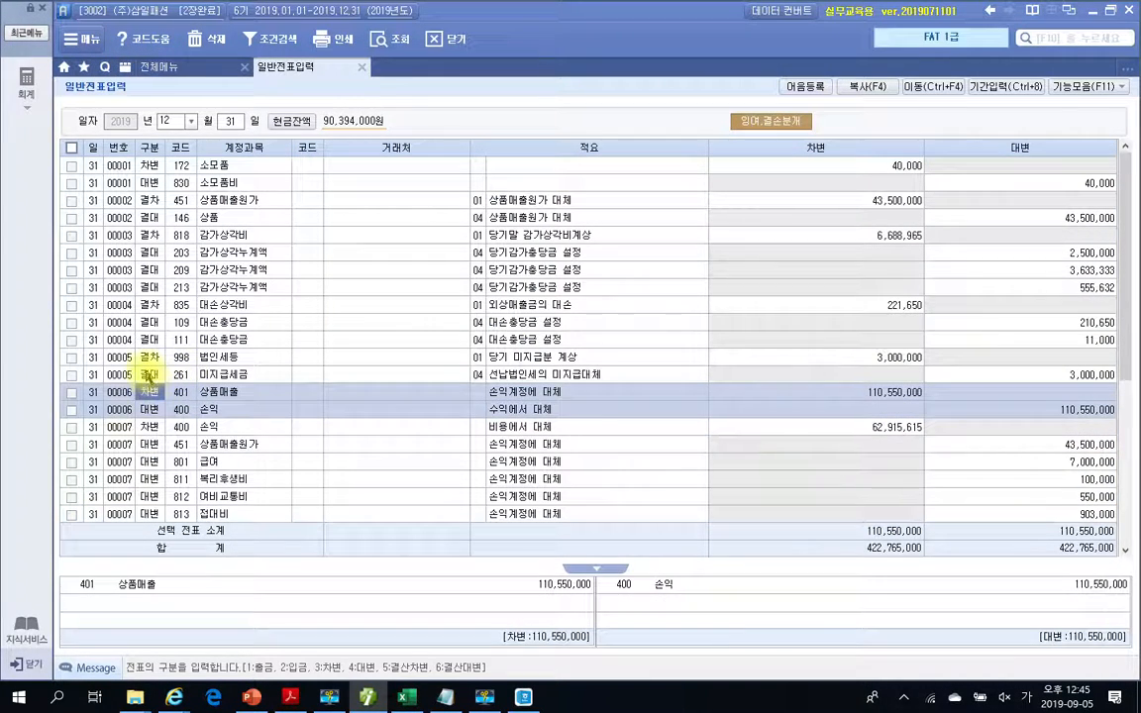
{"action": "left_click", "coordinate": [149, 375]}
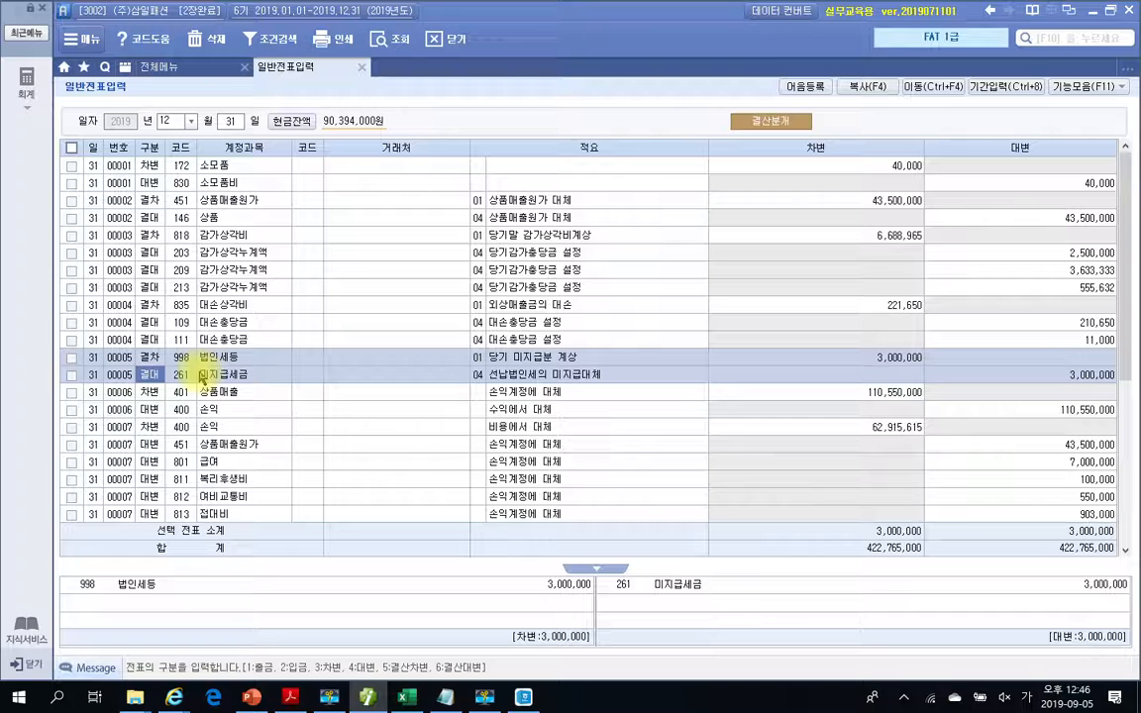
{"action": "left_click", "coordinate": [136, 396]}
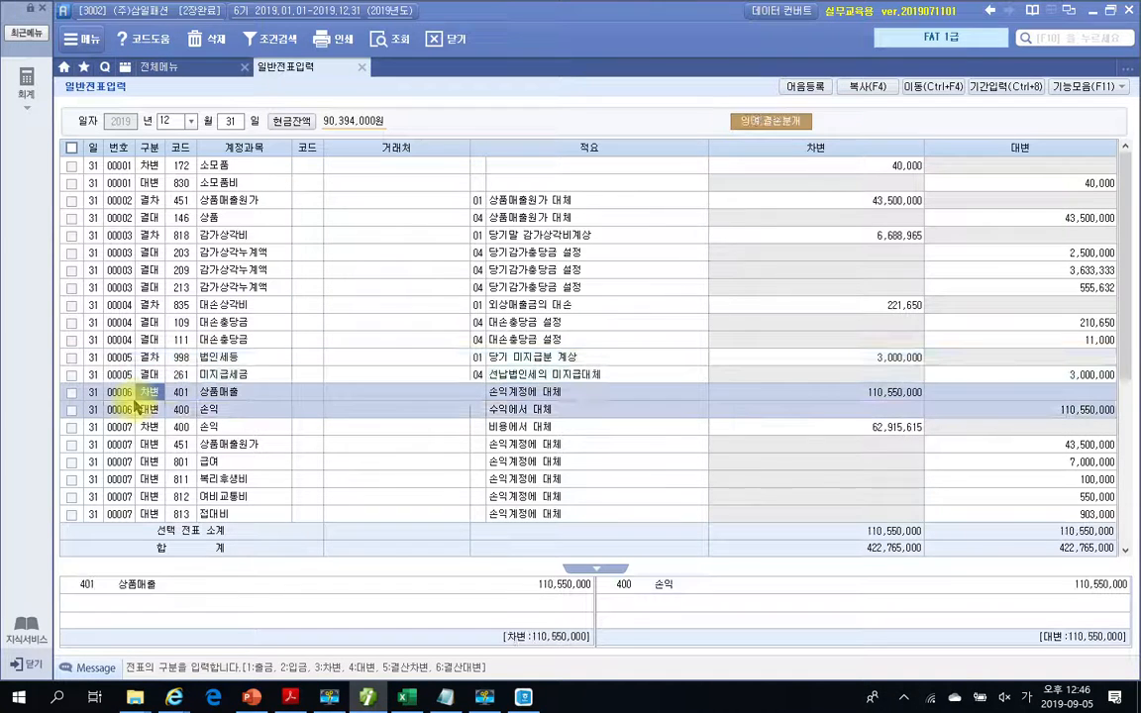
{"action": "left_click", "coordinate": [189, 412]}
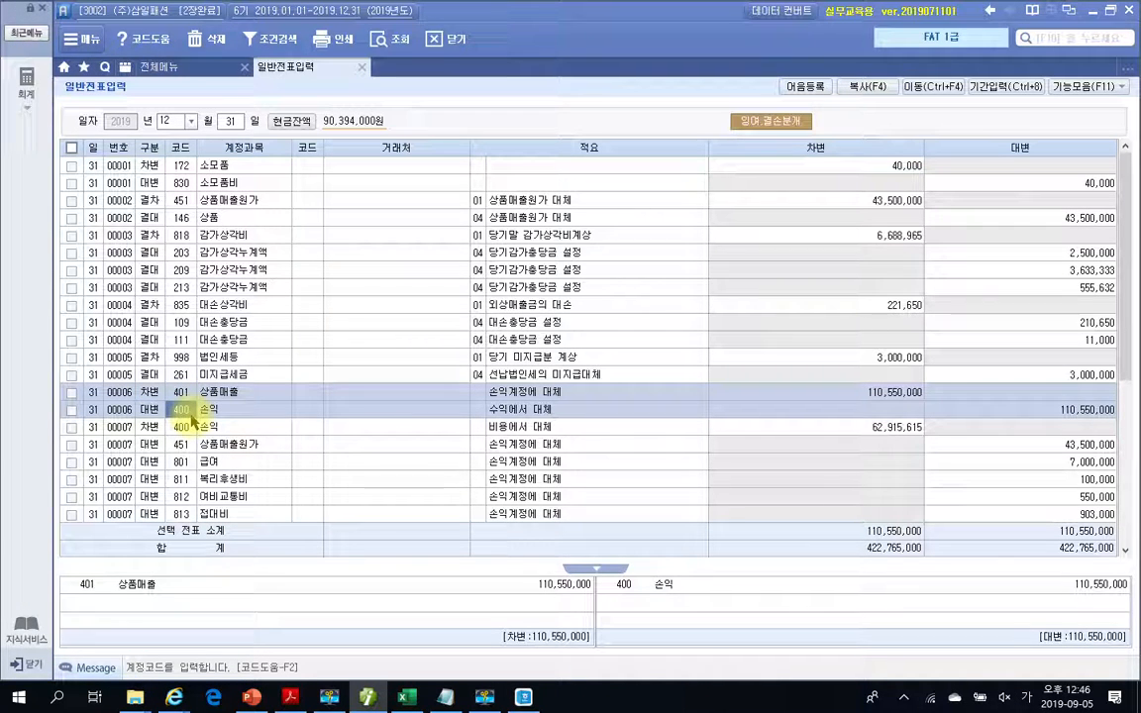
{"action": "left_click", "coordinate": [177, 429]}
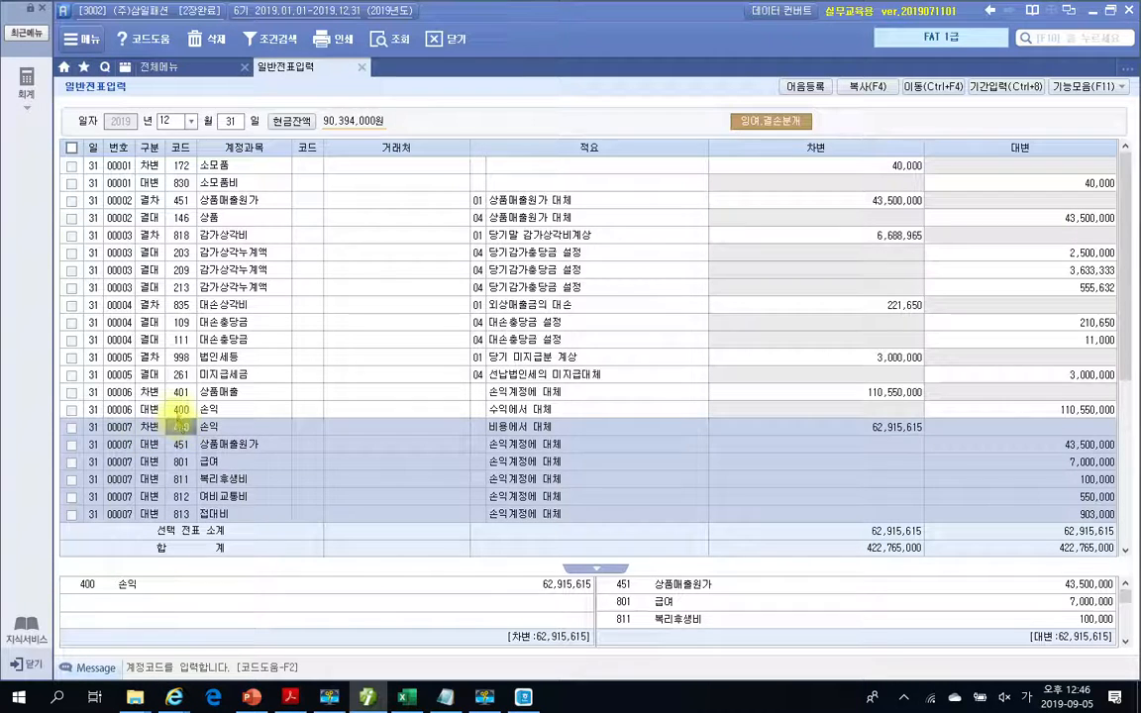
{"action": "left_click", "coordinate": [171, 398]}
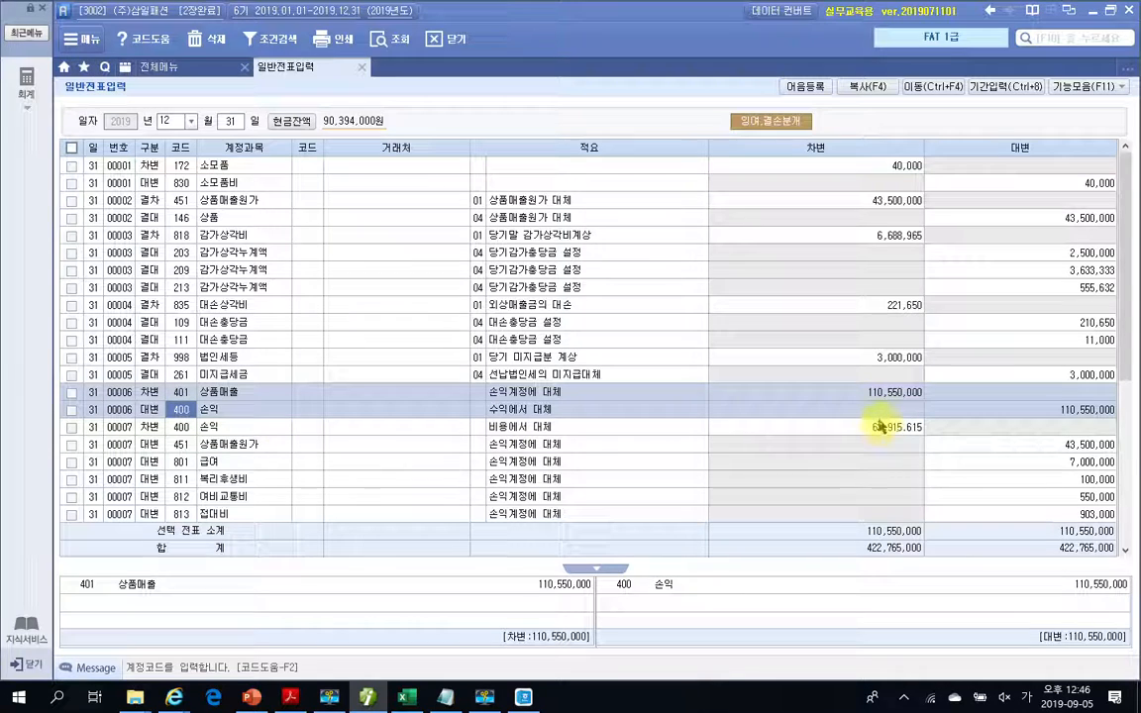
{"action": "left_click", "coordinate": [149, 461]}
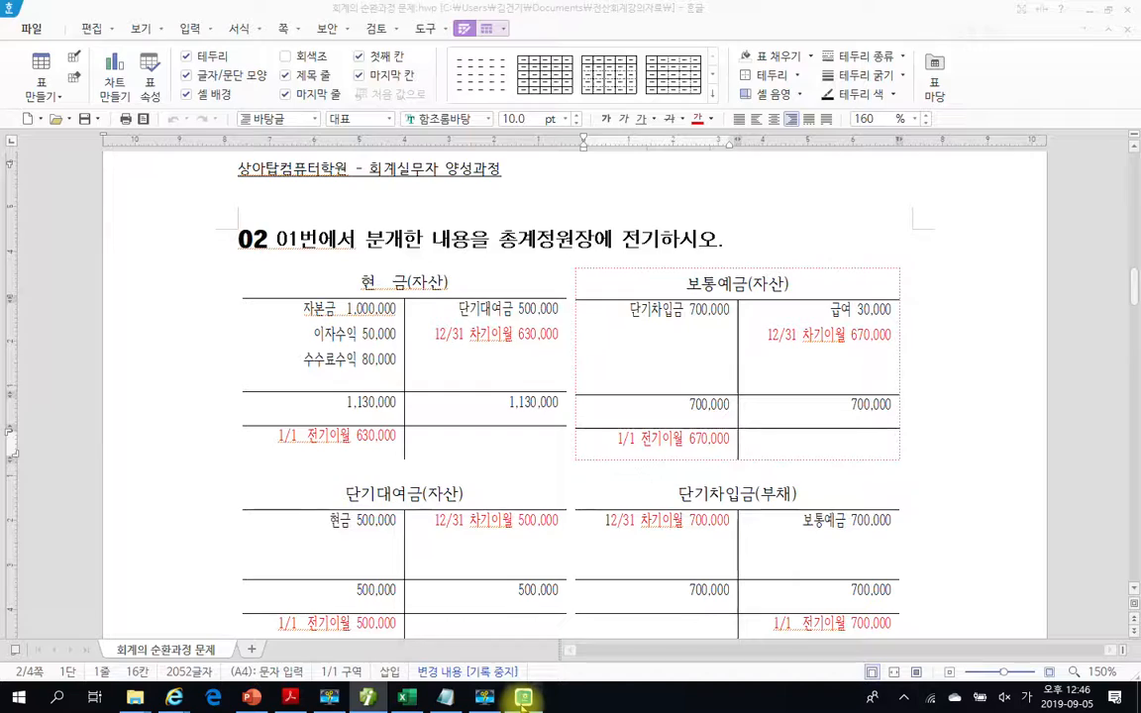
Switch to the Hangul document 회계의 순환과정 문제 and review the 수익계정 and 비용계정 손익대체분개 rows of question 04
{"action": "left_click", "coordinate": [485, 697]}
{"action": "scroll", "coordinate": [503, 479], "scroll_direction": "down", "scroll_amount": 5}
{"action": "scroll", "coordinate": [505, 484], "scroll_direction": "down", "scroll_amount": 10}
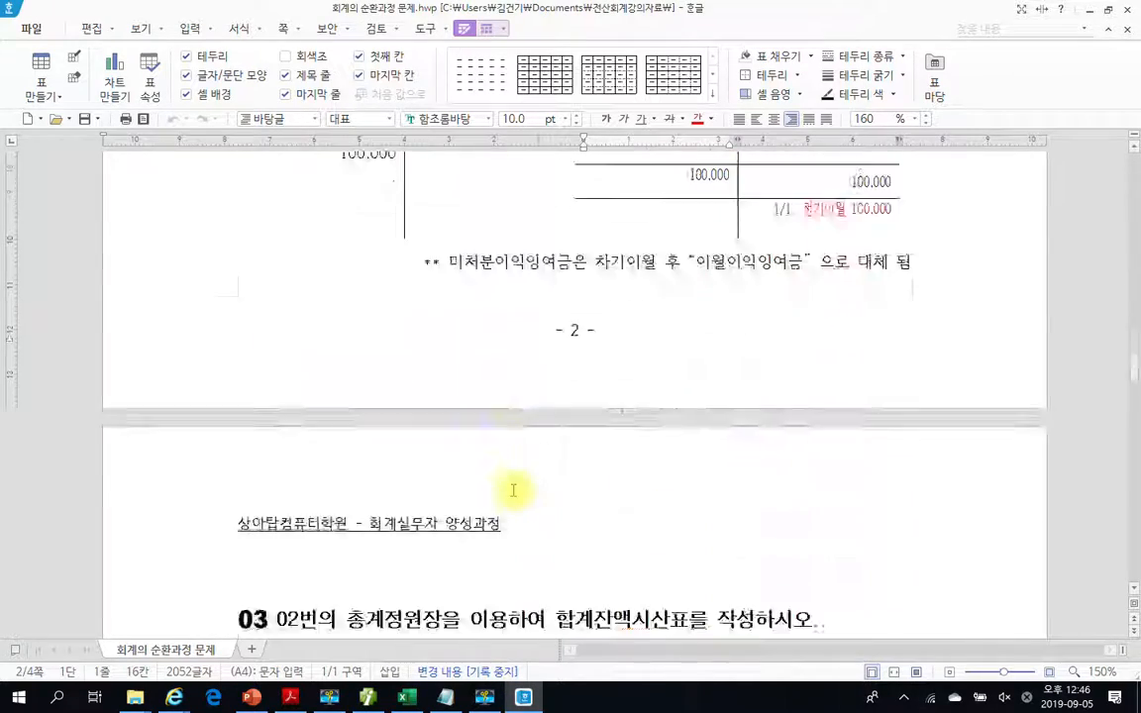
{"action": "scroll", "coordinate": [511, 489], "scroll_direction": "up", "scroll_amount": 6}
{"action": "scroll", "coordinate": [513, 491], "scroll_direction": "up", "scroll_amount": 5}
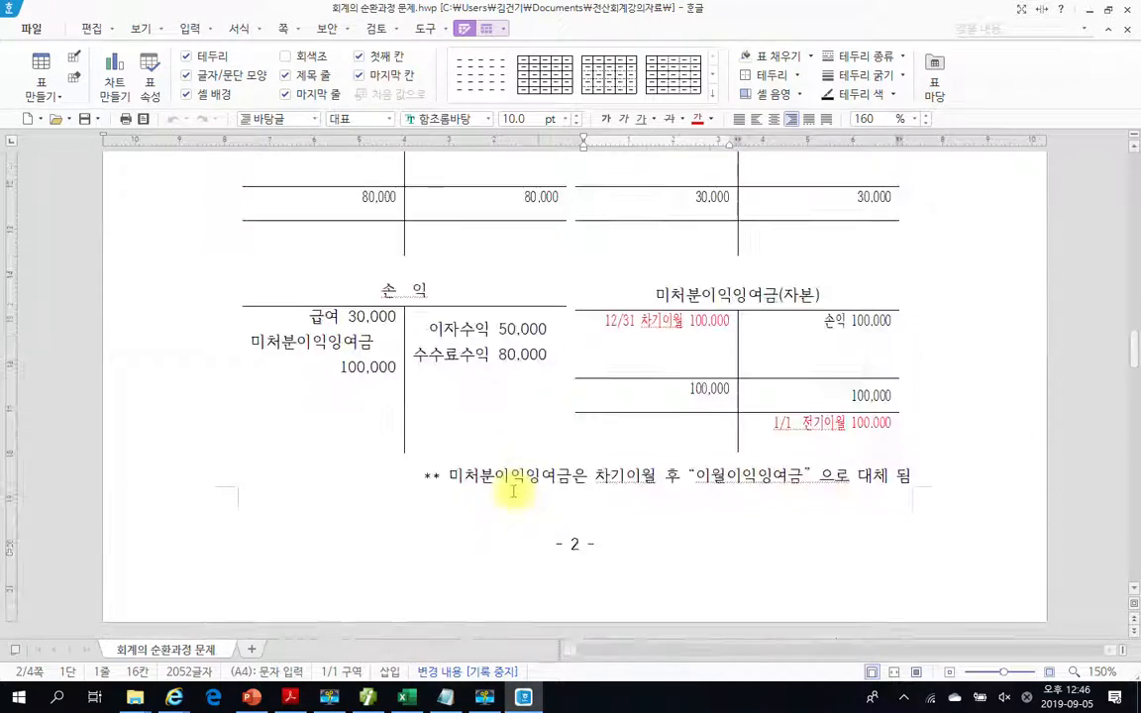
{"action": "scroll", "coordinate": [513, 491], "scroll_direction": "down", "scroll_amount": 15}
{"action": "scroll", "coordinate": [514, 493], "scroll_direction": "down", "scroll_amount": 1}
{"action": "scroll", "coordinate": [515, 486], "scroll_direction": "up", "scroll_amount": 4}
{"action": "mouse_move", "coordinate": [237, 387]}
{"action": "left_mouse_down"}
{"action": "mouse_move", "coordinate": [570, 495]}
{"action": "mouse_move", "coordinate": [903, 586]}
{"action": "mouse_move", "coordinate": [926, 580]}
{"action": "left_mouse_up"}
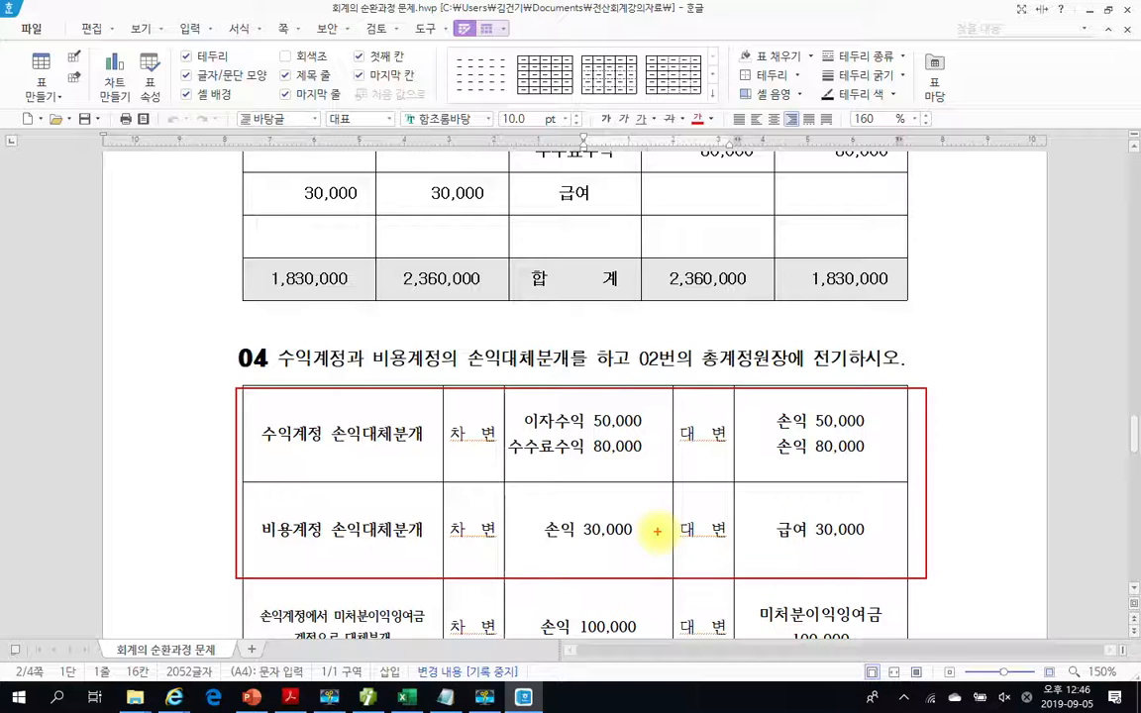
{"action": "key", "text": "Escape"}
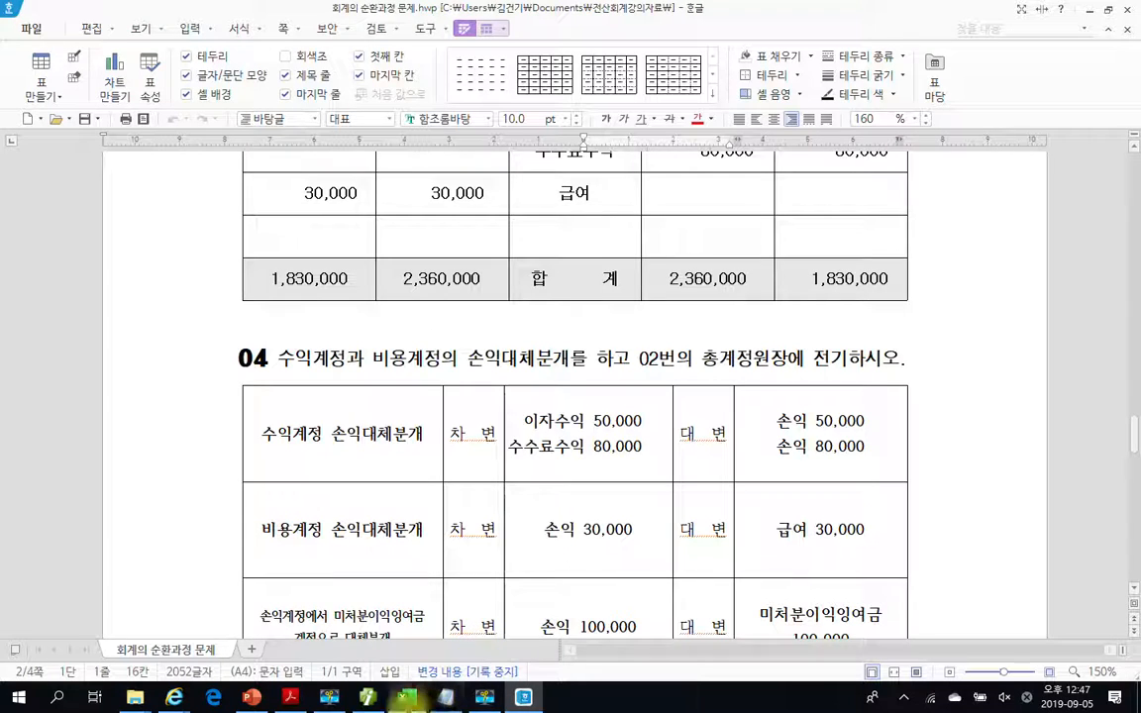
Return to SmartA and examine voucher 00008, which transfers 손익 to 미처분이익잉여금
{"action": "left_click", "coordinate": [372, 699]}
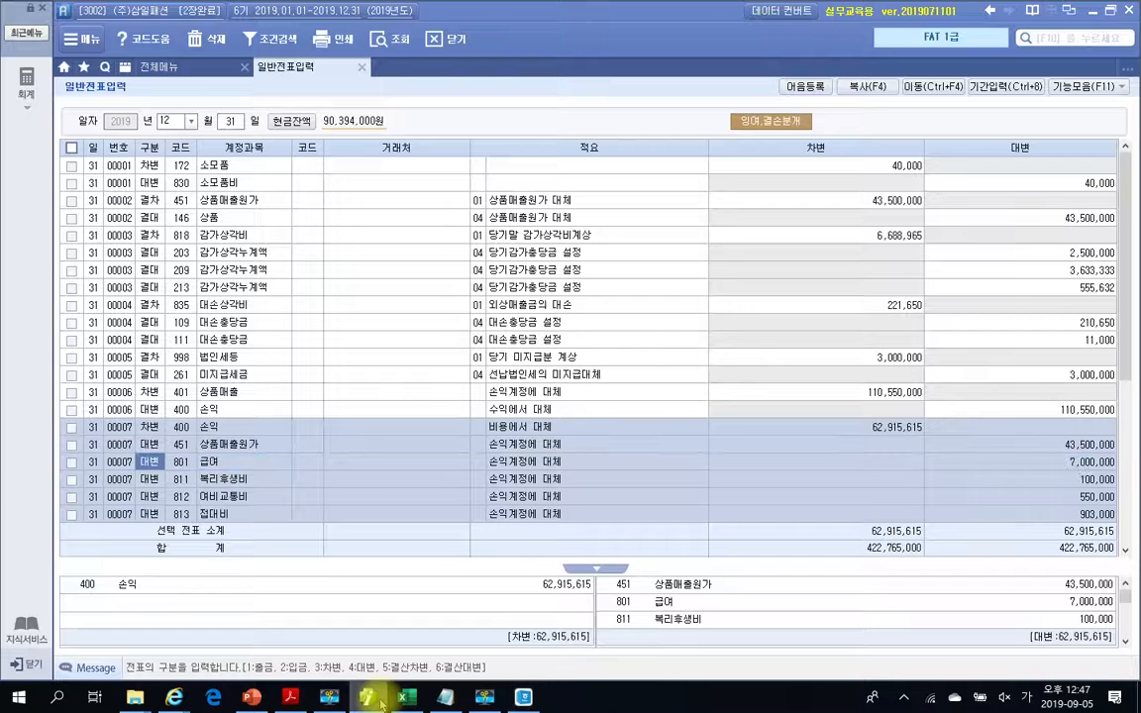
{"action": "scroll", "coordinate": [395, 466], "scroll_direction": "down", "scroll_amount": 5}
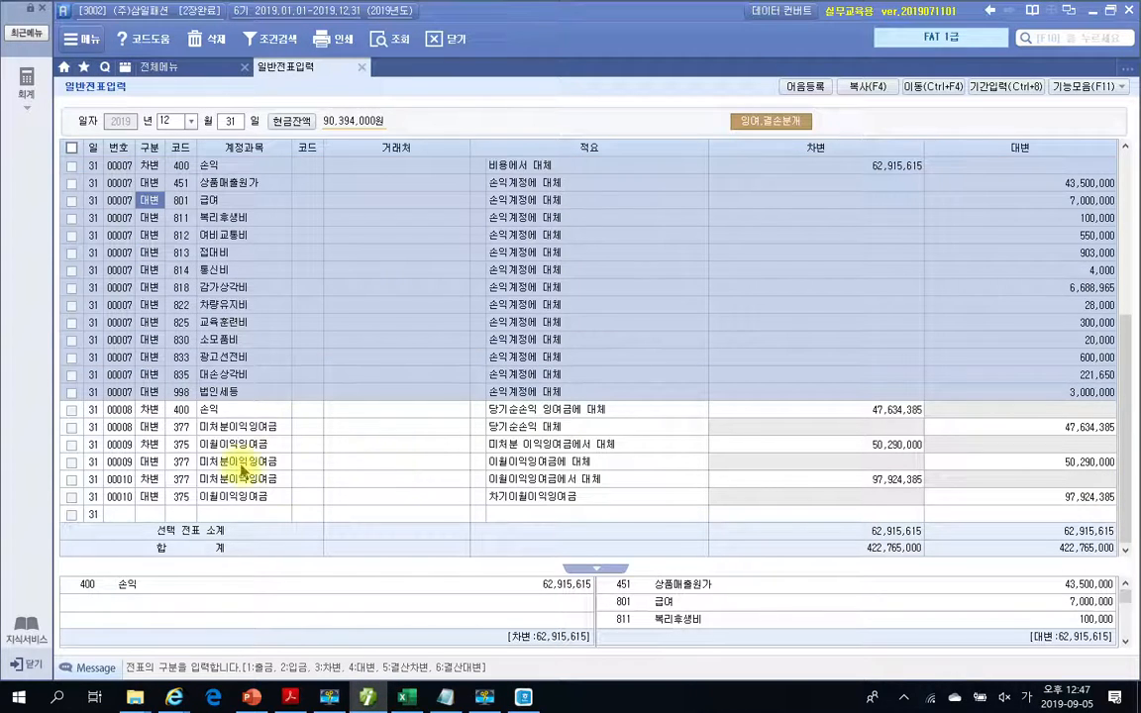
{"action": "left_click", "coordinate": [150, 426]}
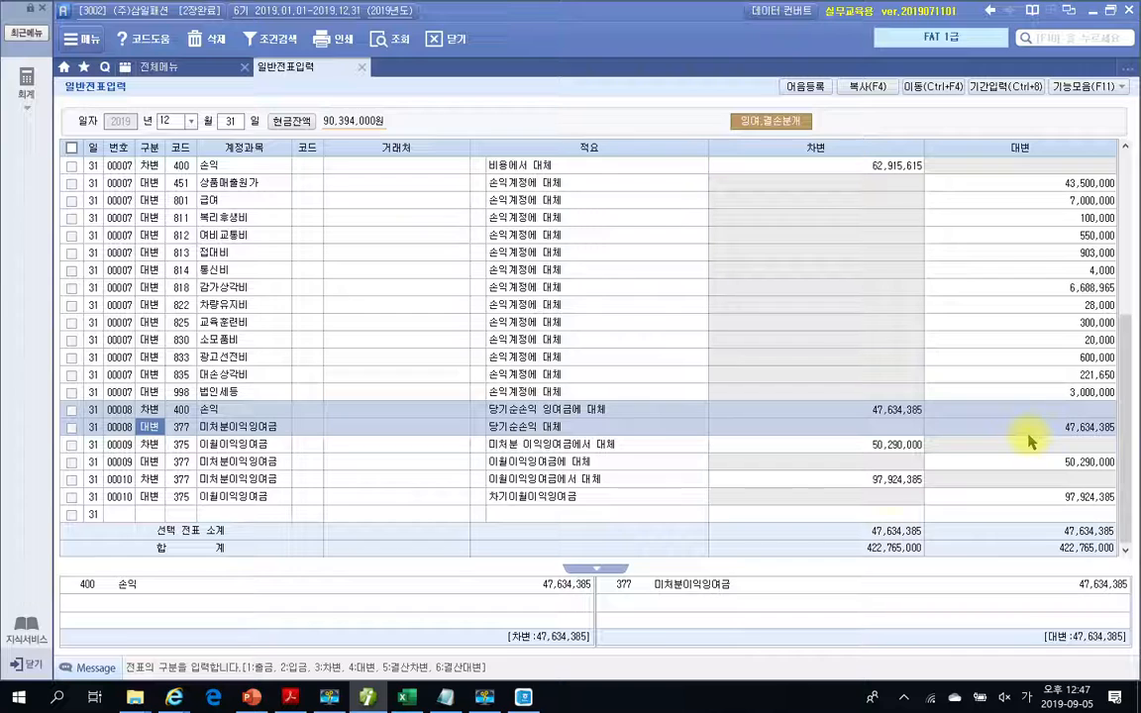
In the Hangul document, review question 04's entry transferring 손익 to 미처분이익잉여금, temporarily marking the row and its credit account and amount
{"action": "left_click", "coordinate": [536, 654]}
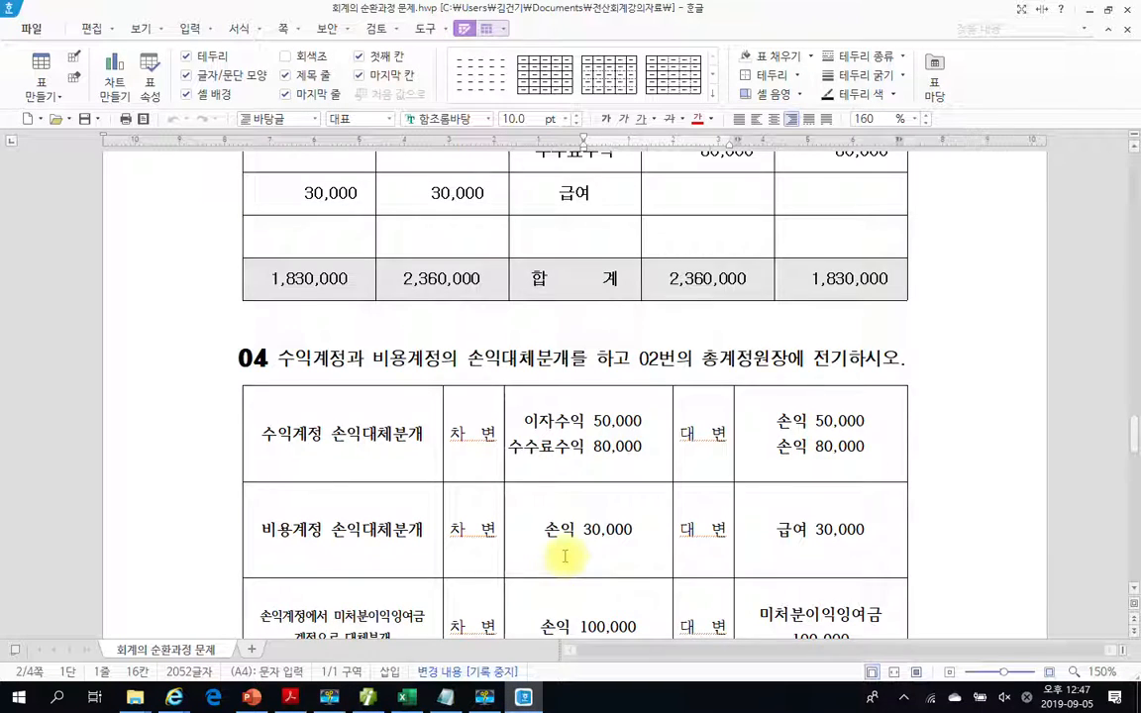
{"action": "scroll", "coordinate": [525, 524], "scroll_direction": "down", "scroll_amount": 3}
{"action": "mouse_move", "coordinate": [234, 368]}
{"action": "left_mouse_down"}
{"action": "mouse_move", "coordinate": [1113, 479]}
{"action": "mouse_move", "coordinate": [1065, 480]}
{"action": "left_mouse_up"}
{"action": "left_click_drag", "start_coordinate": [782, 436], "coordinate": [849, 435]}
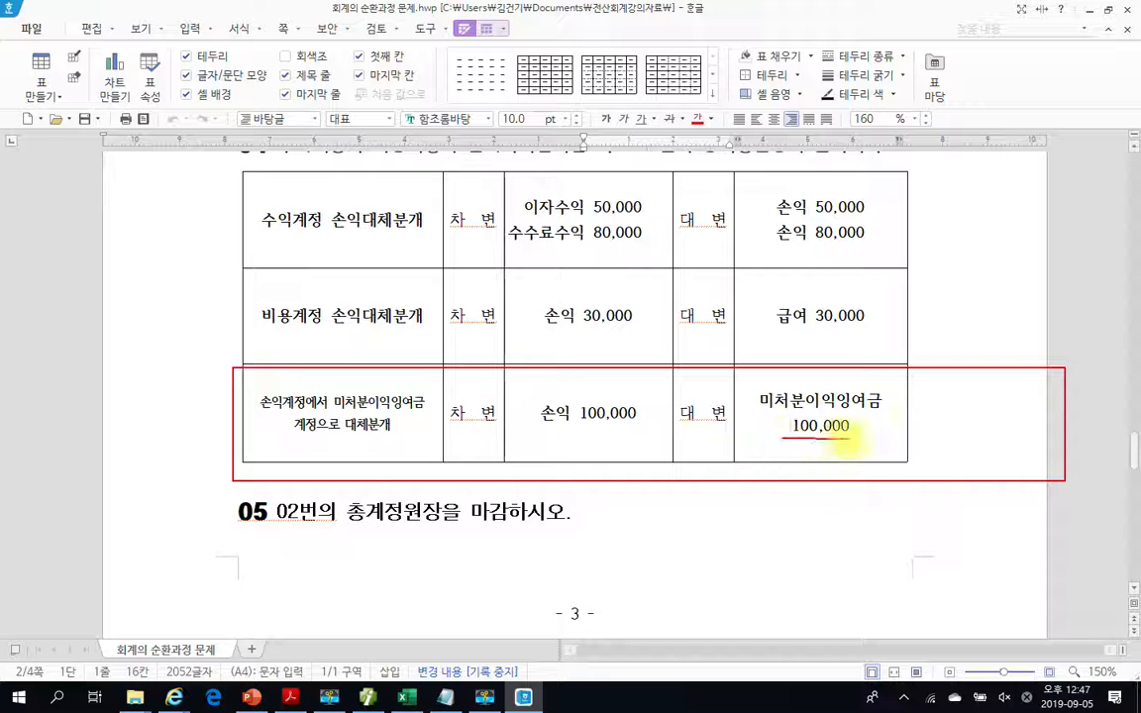
{"action": "left_click_drag", "start_coordinate": [760, 407], "coordinate": [928, 407]}
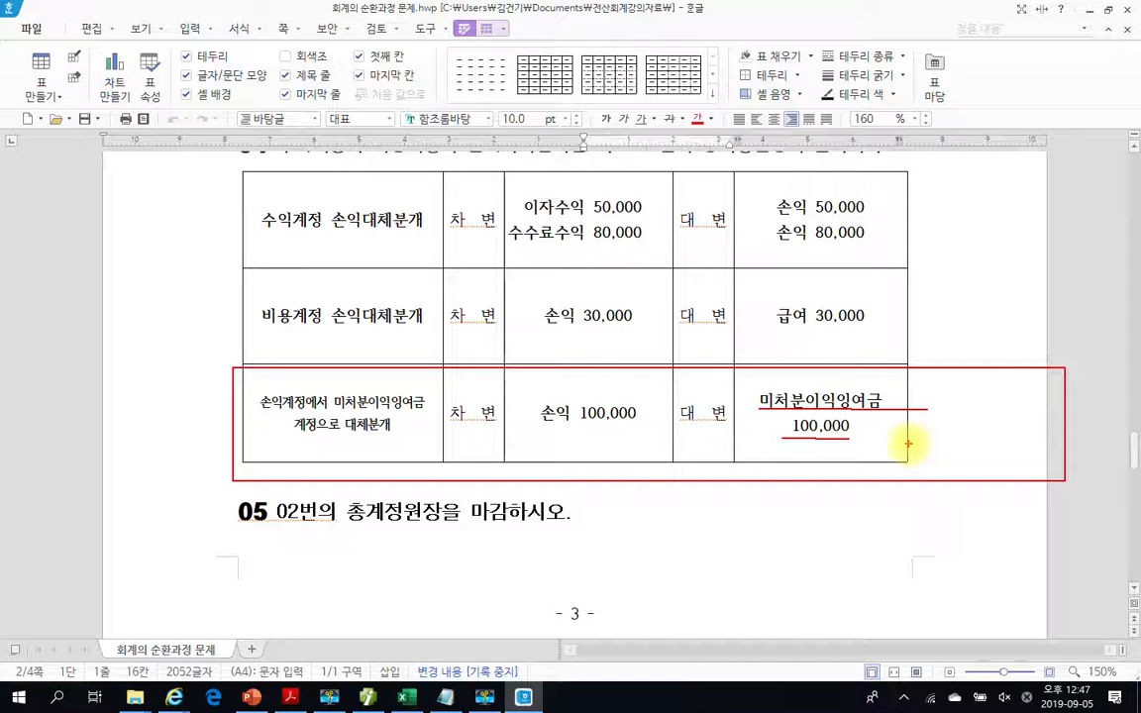
{"action": "key", "text": "Escape"}
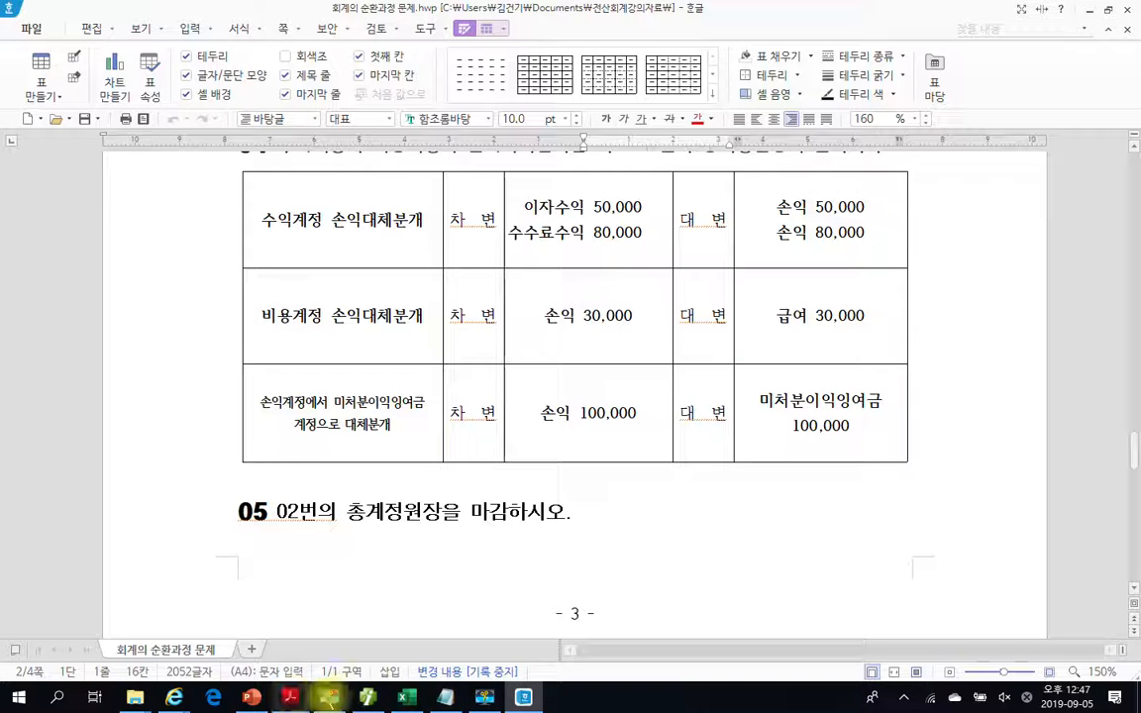
Return to SmartA and examine vouchers 00009 and 00010 between 이월이익잉여금 and 미처분이익잉여금
{"action": "left_click", "coordinate": [376, 699]}
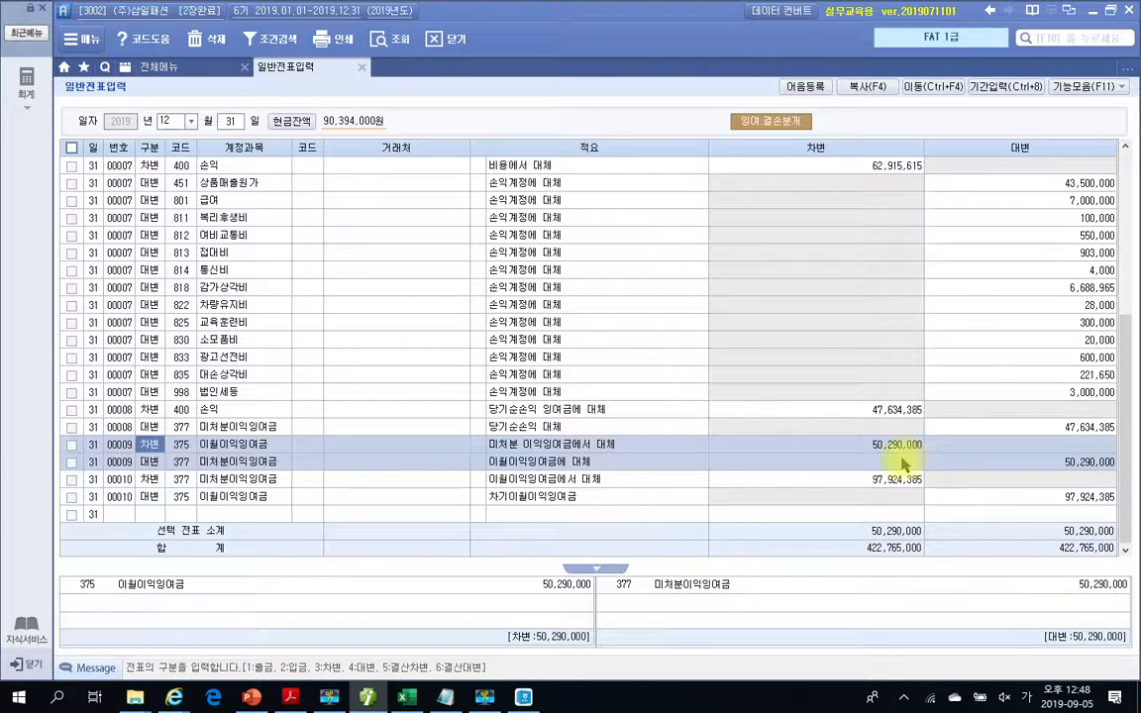
{"action": "key", "text": "Down"}
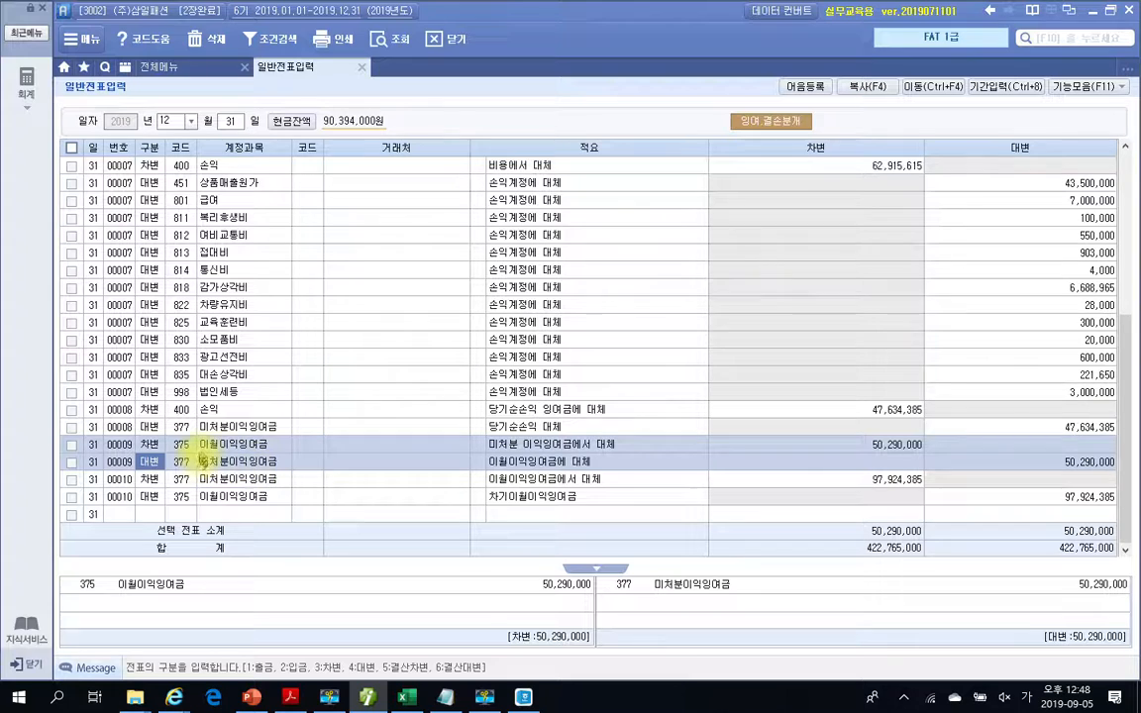
{"action": "key", "text": "Up"}
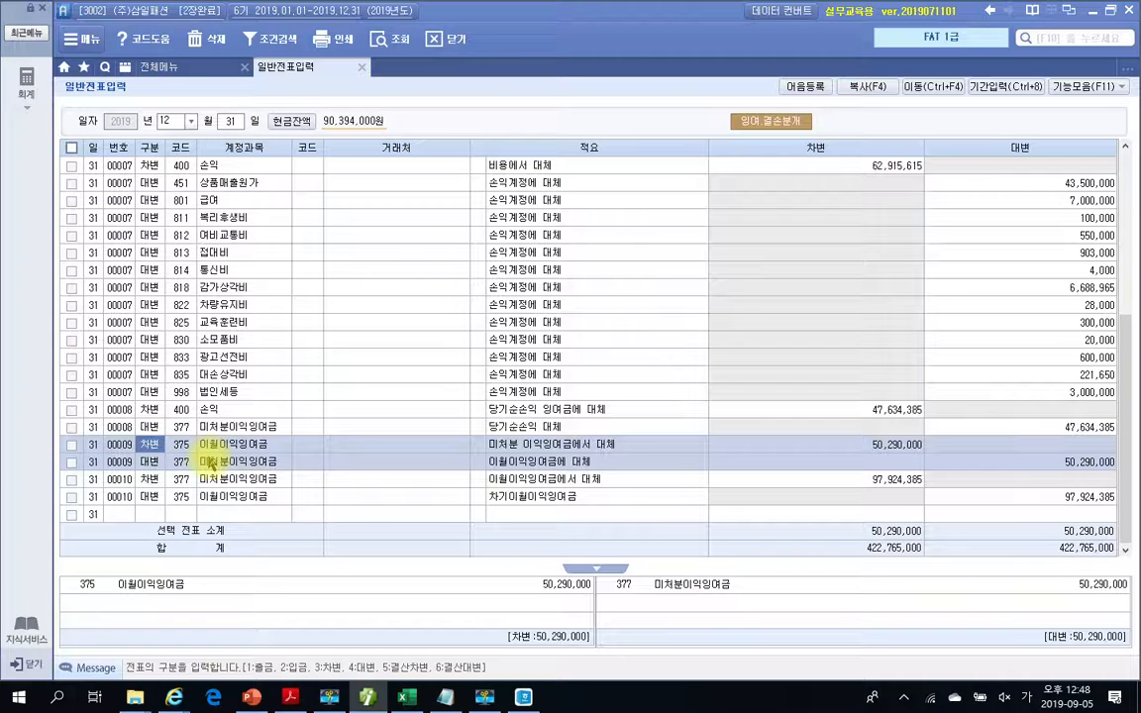
{"action": "left_click", "coordinate": [118, 497]}
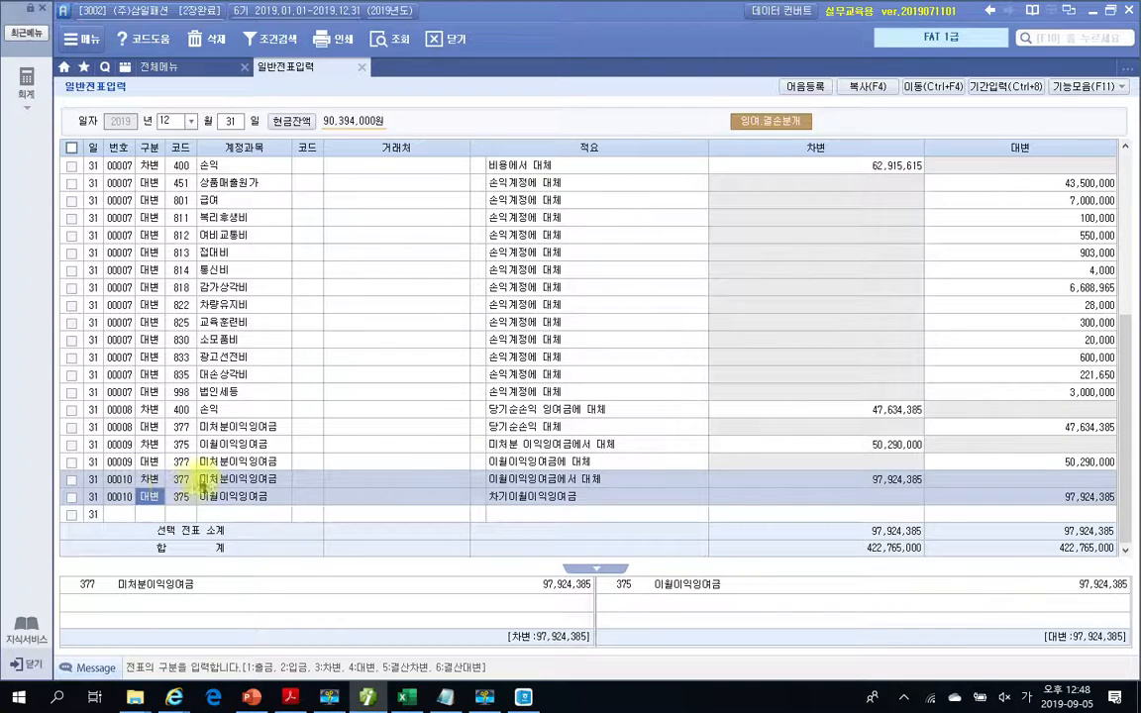
{"action": "left_click", "coordinate": [902, 483]}
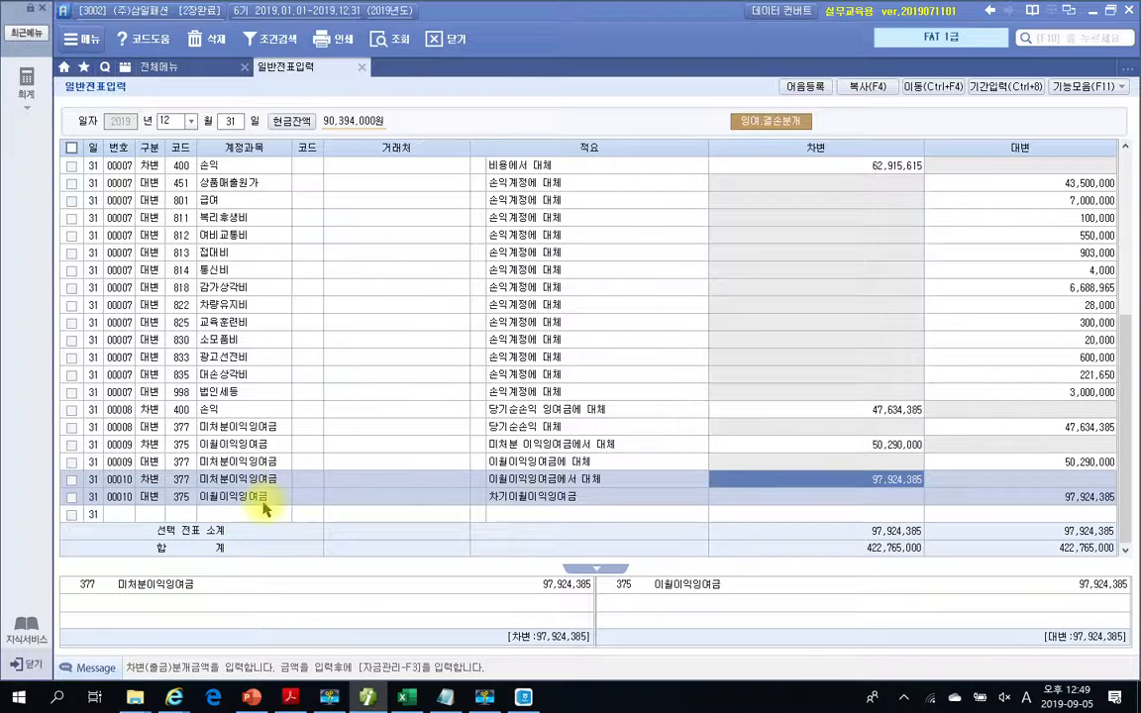
Recheck vouchers 00009, 00008 and 00007 in the December 31 entry list
{"action": "left_click", "coordinate": [228, 443]}
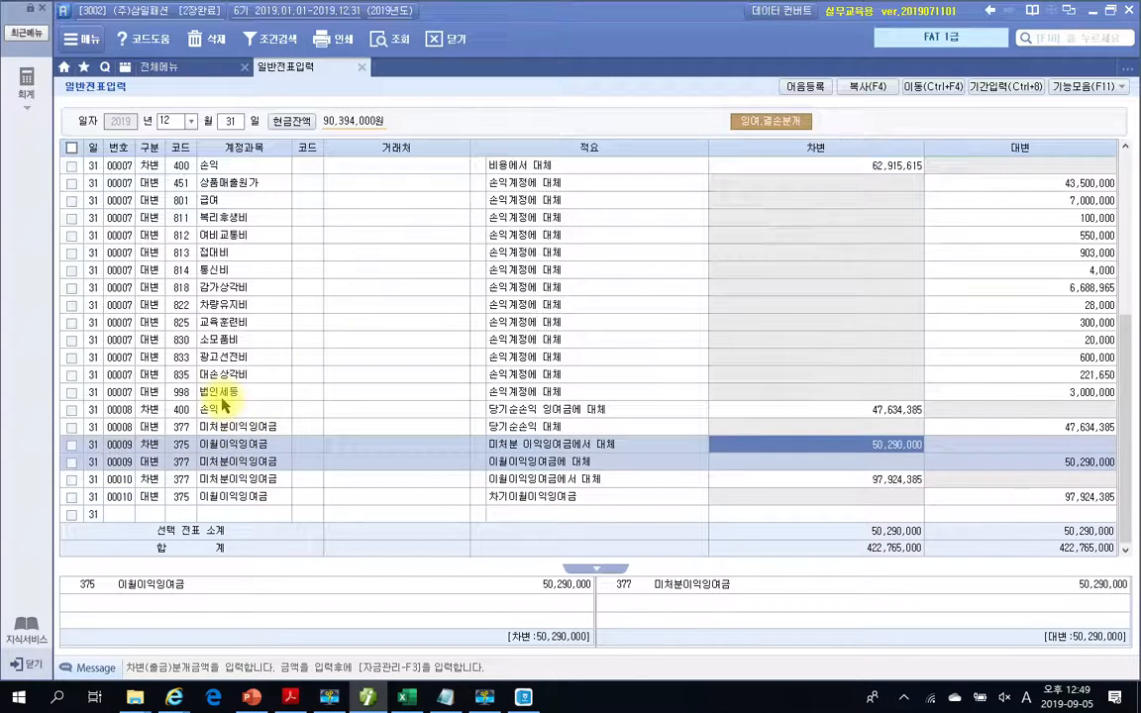
{"action": "left_click", "coordinate": [156, 269]}
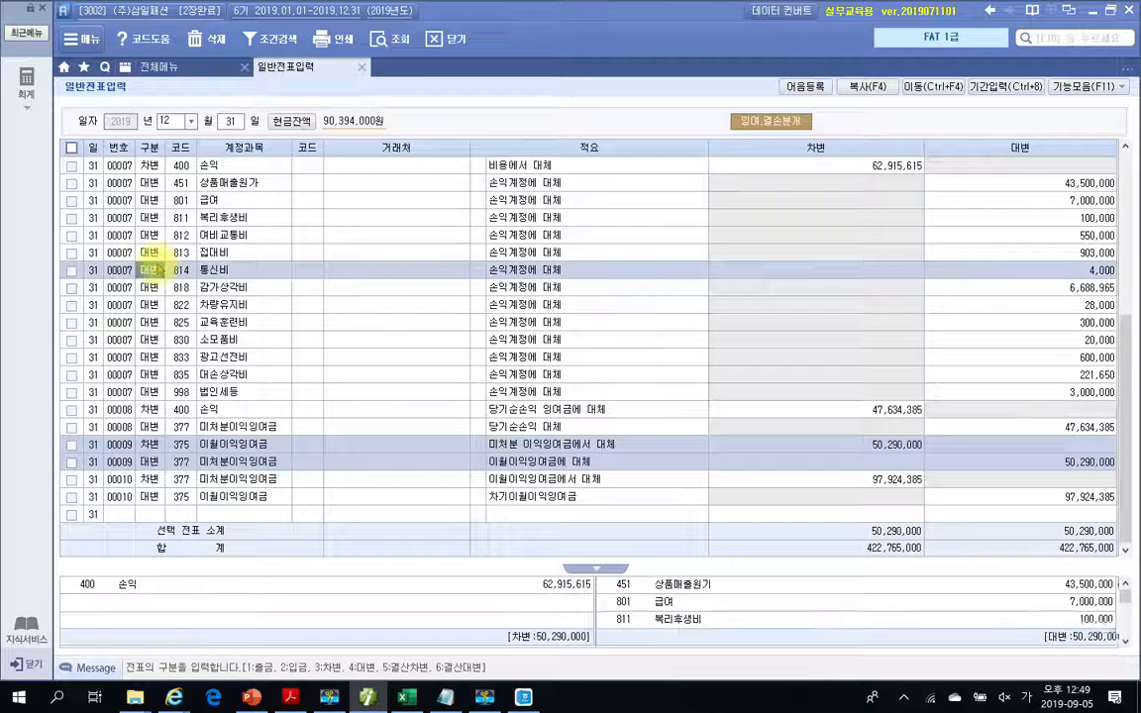
{"action": "left_click", "coordinate": [149, 426]}
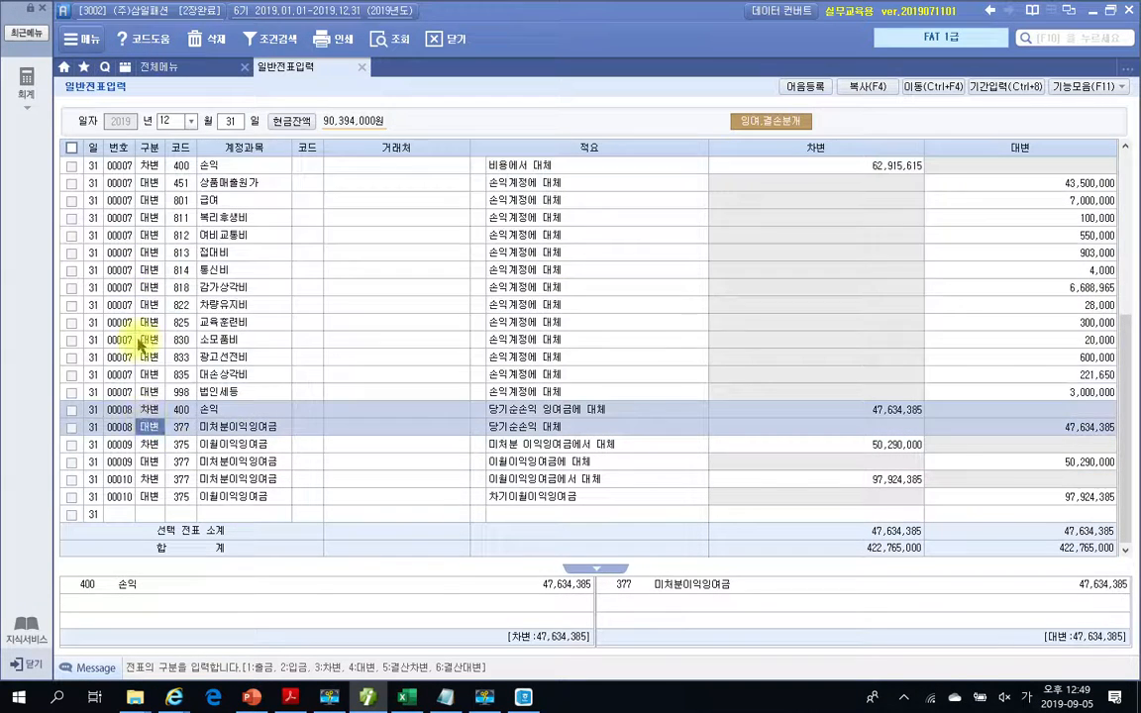
{"action": "left_click", "coordinate": [141, 341]}
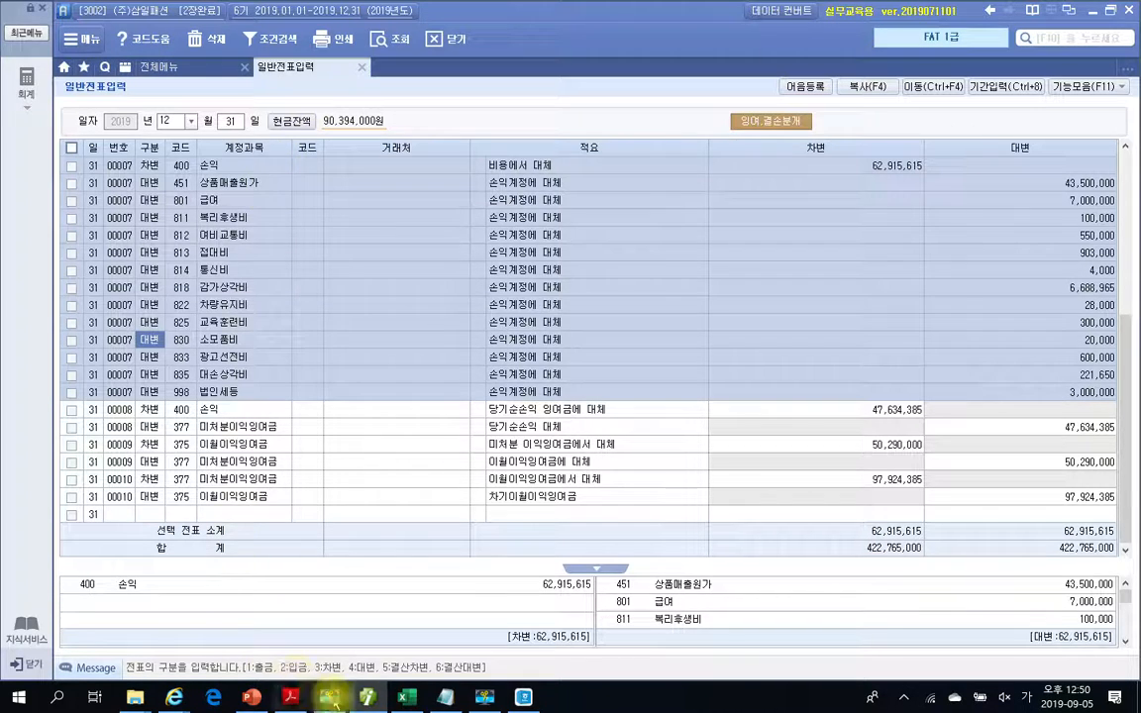
Switch to the FAT 1급 textbook in Acrobat Reader and read 수행 4 about 마감 후 이월 on page 292
{"action": "left_click", "coordinate": [368, 699]}
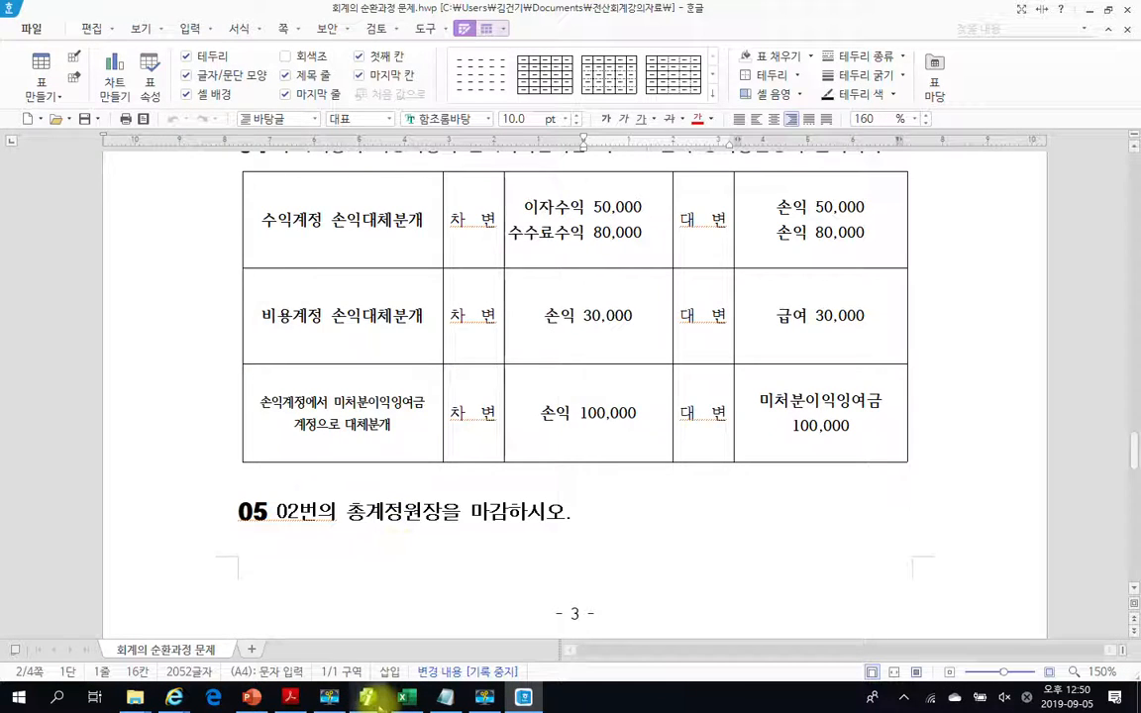
{"action": "left_click", "coordinate": [290, 697]}
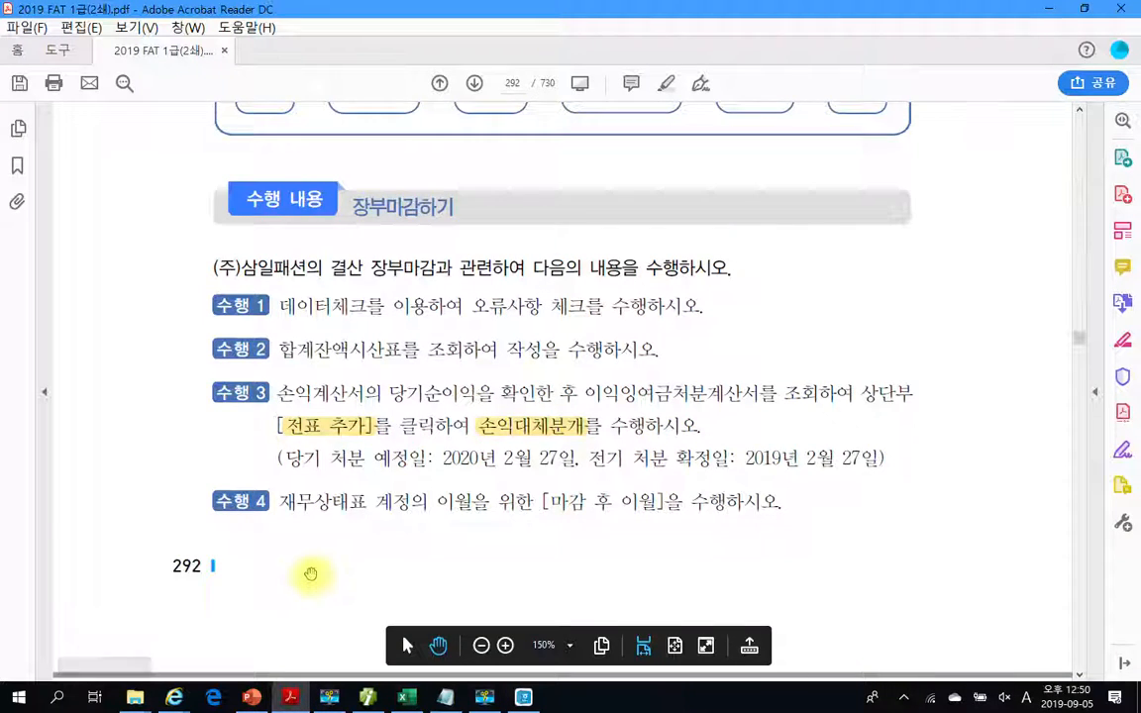
{"action": "scroll", "coordinate": [308, 576], "scroll_direction": "down", "scroll_amount": 3}
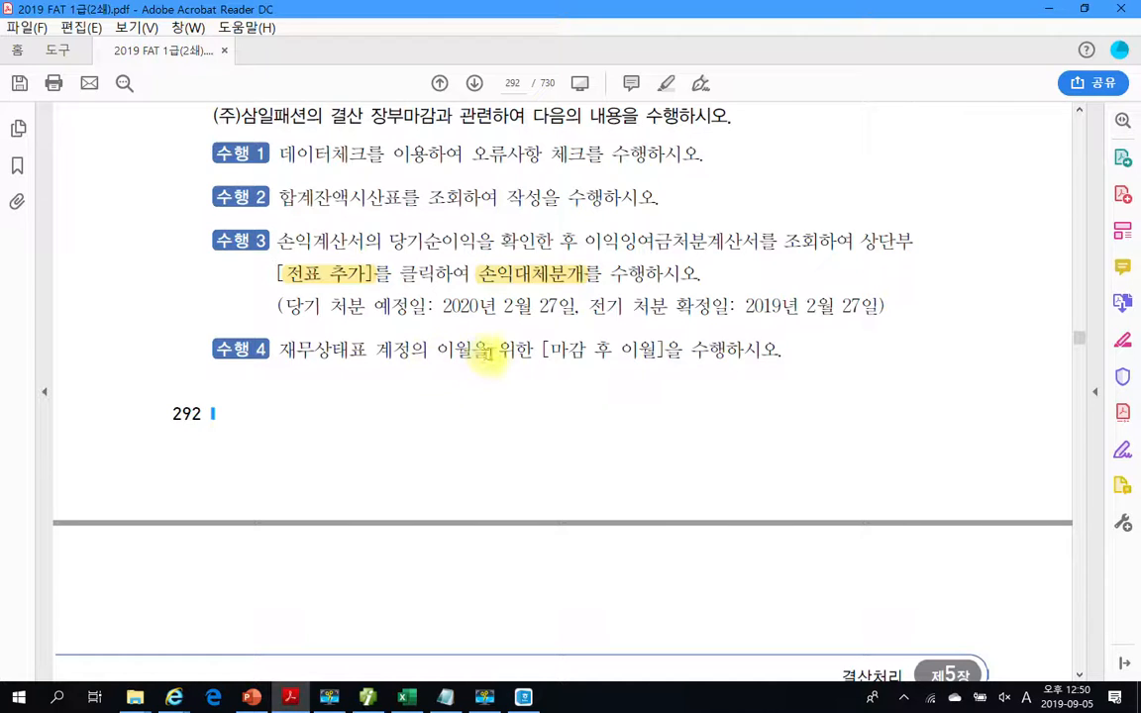
{"action": "scroll", "coordinate": [578, 371], "scroll_direction": "down", "scroll_amount": 4}
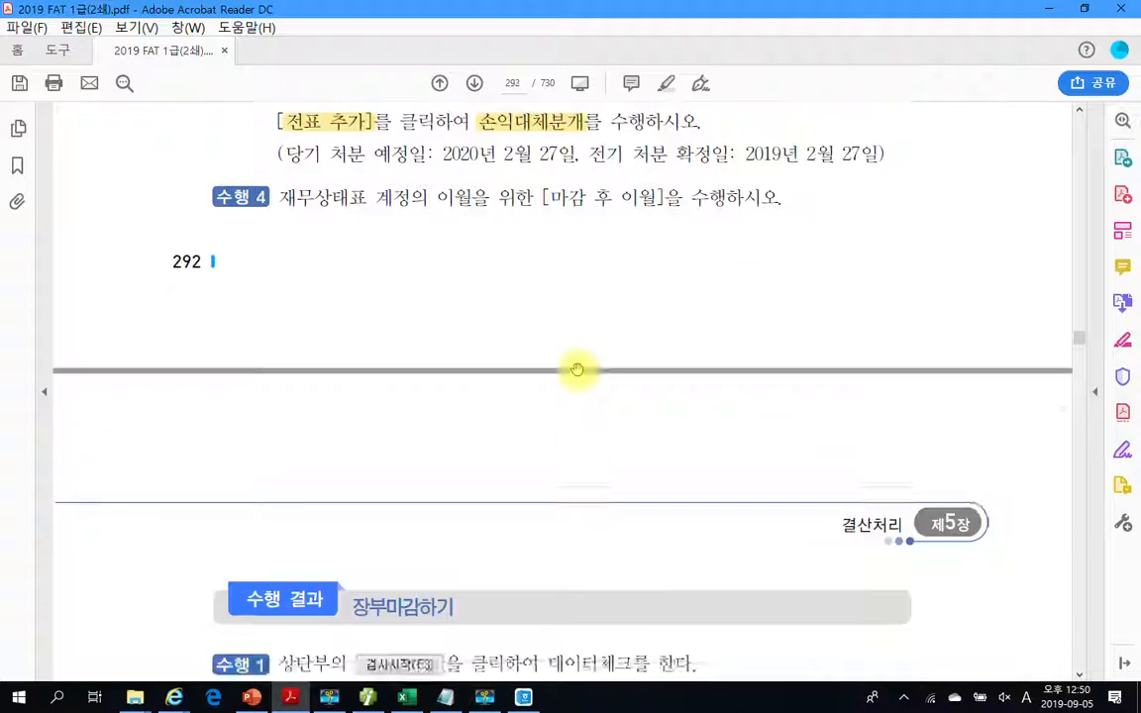
Switch to SmartA, close 일반전표입력 and open 마감후이월 for (주)삼일패션
{"action": "scroll", "coordinate": [570, 317], "scroll_direction": "up", "scroll_amount": 2}
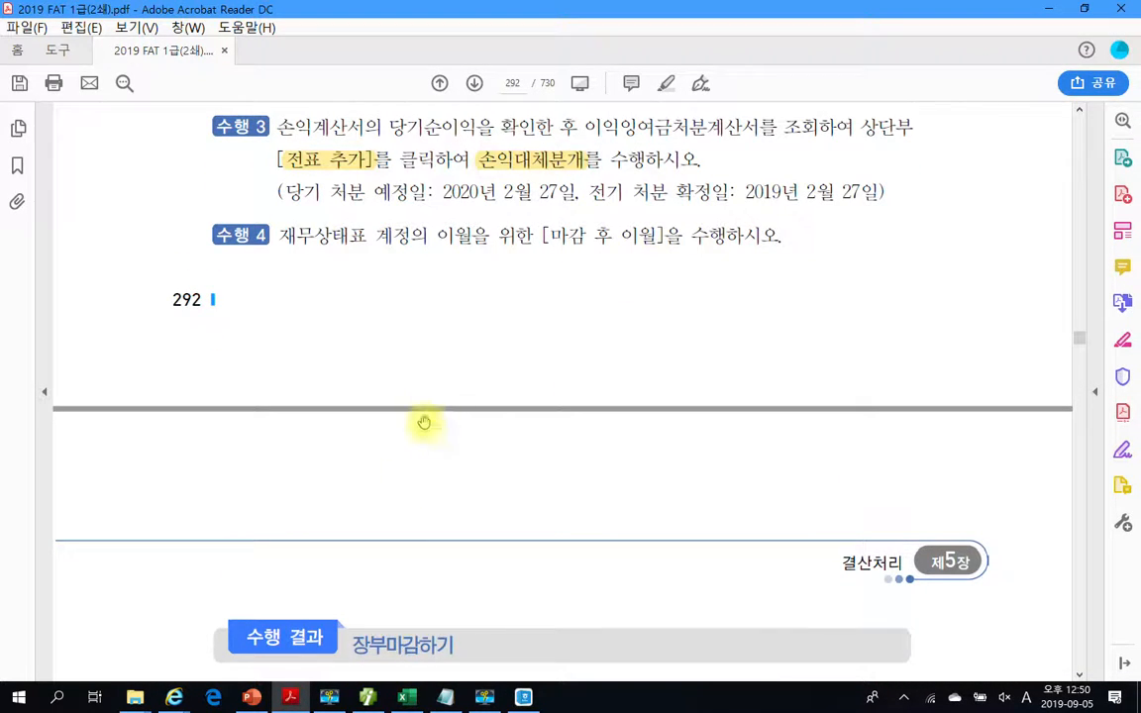
{"action": "left_click", "coordinate": [366, 697]}
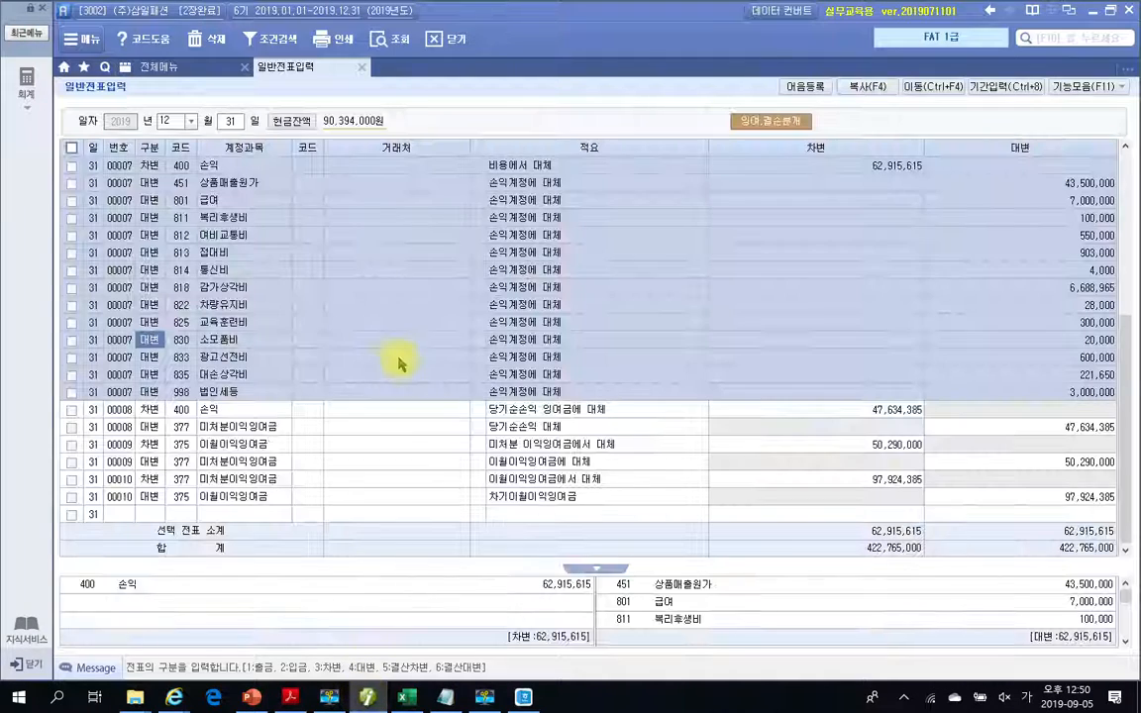
{"action": "left_click", "coordinate": [362, 67]}
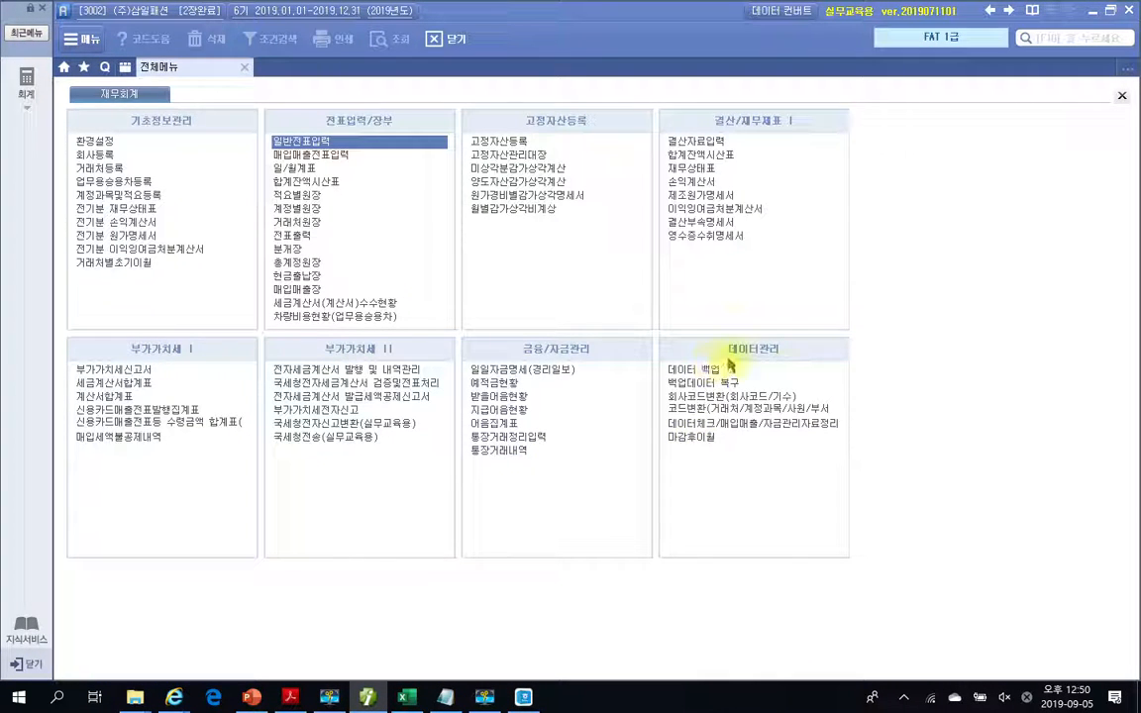
{"action": "left_click", "coordinate": [703, 438]}
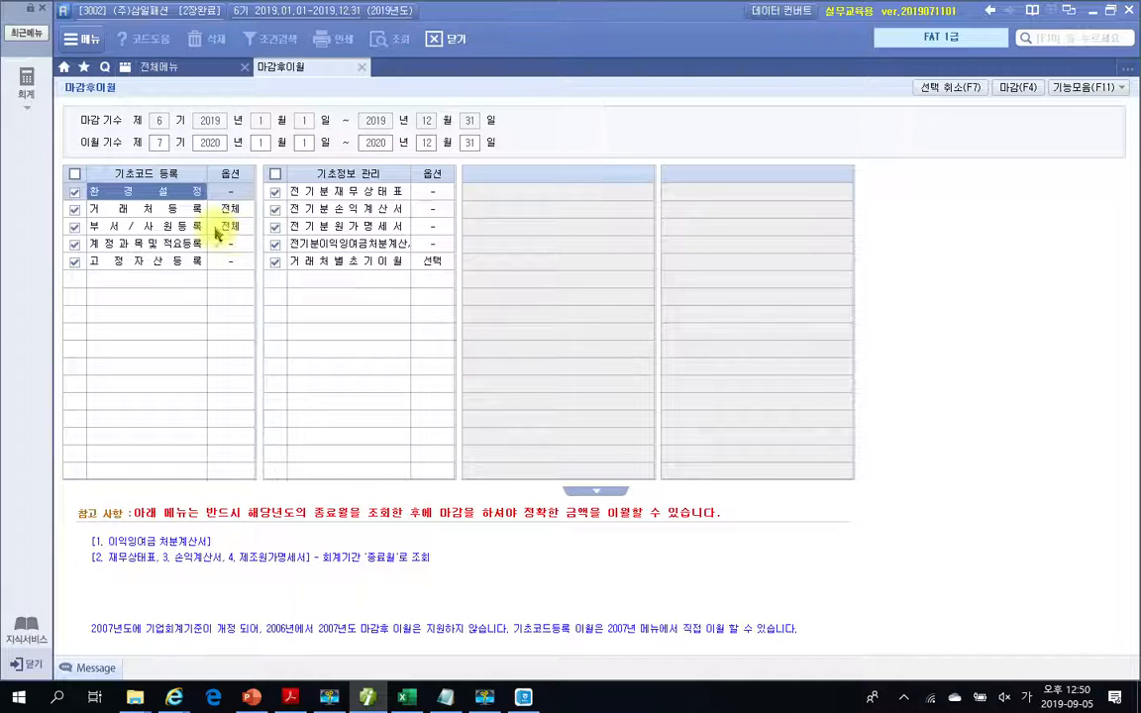
Temporarily mark the 마감 and 이월 기수 periods, and execute 마감 of period 6 (2019) into period 7 (2020)
{"action": "mouse_move", "coordinate": [137, 109]}
{"action": "left_mouse_down"}
{"action": "mouse_move", "coordinate": [465, 143]}
{"action": "mouse_move", "coordinate": [540, 130]}
{"action": "left_mouse_up"}
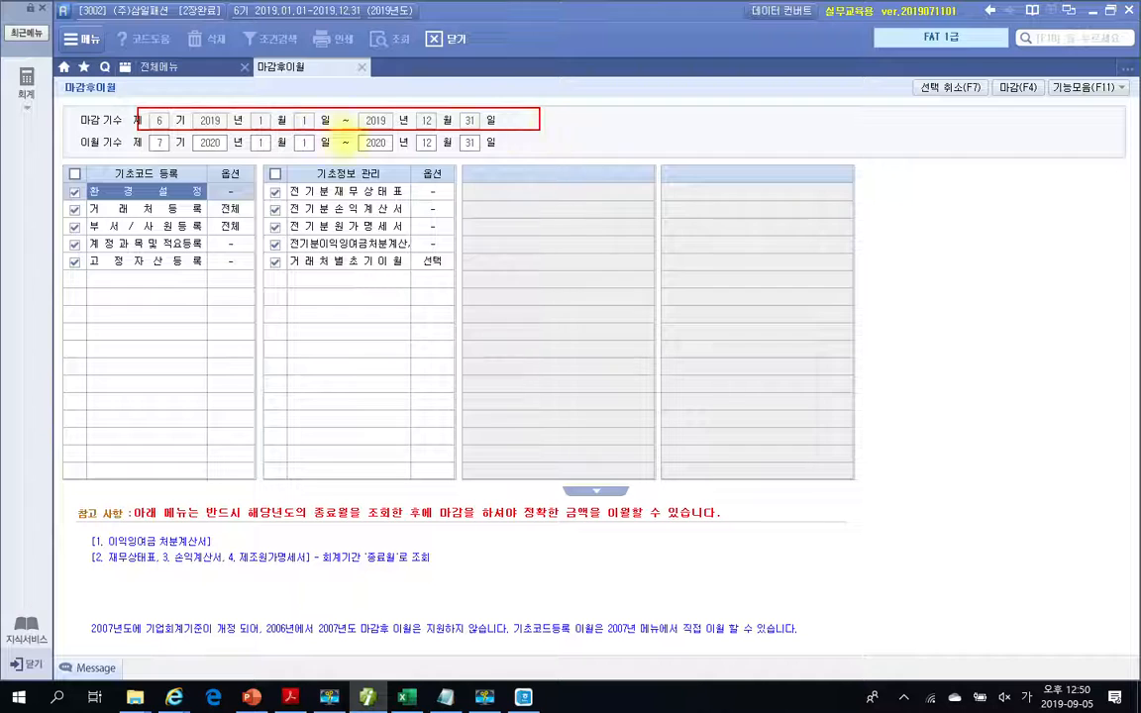
{"action": "mouse_move", "coordinate": [137, 132]}
{"action": "left_mouse_down"}
{"action": "mouse_move", "coordinate": [150, 151]}
{"action": "mouse_move", "coordinate": [549, 158]}
{"action": "left_mouse_up"}
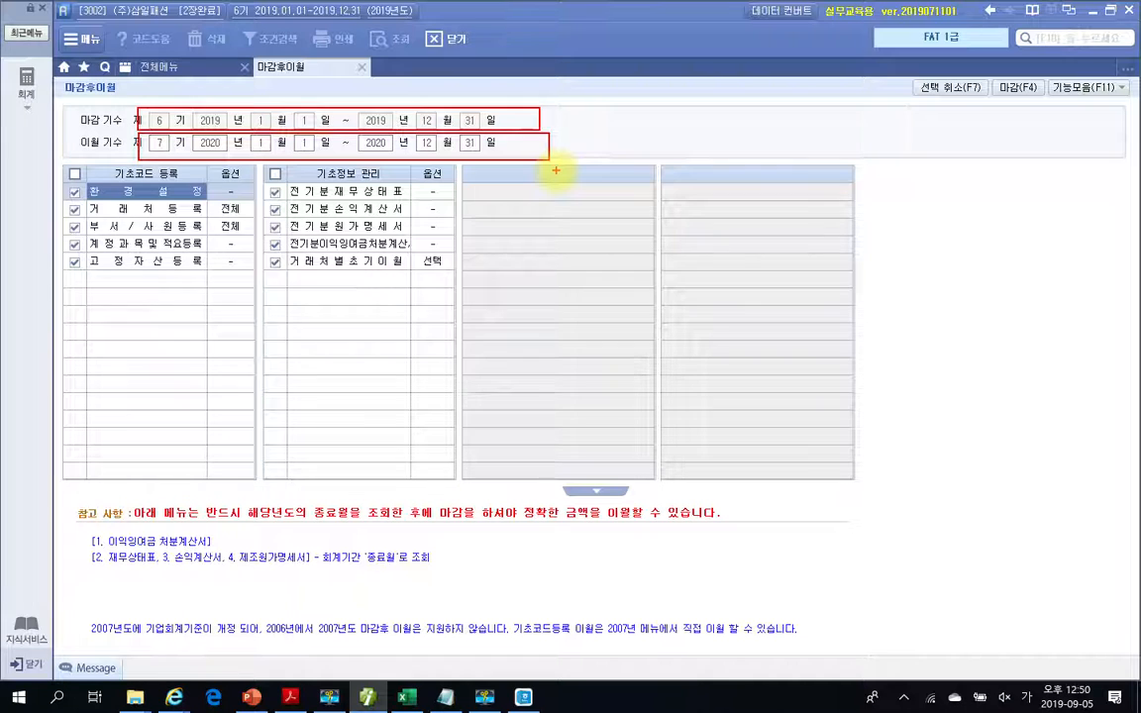
{"action": "mouse_move", "coordinate": [556, 96]}
{"action": "left_mouse_down"}
{"action": "mouse_move", "coordinate": [580, 191]}
{"action": "mouse_move", "coordinate": [571, 169]}
{"action": "left_mouse_up"}
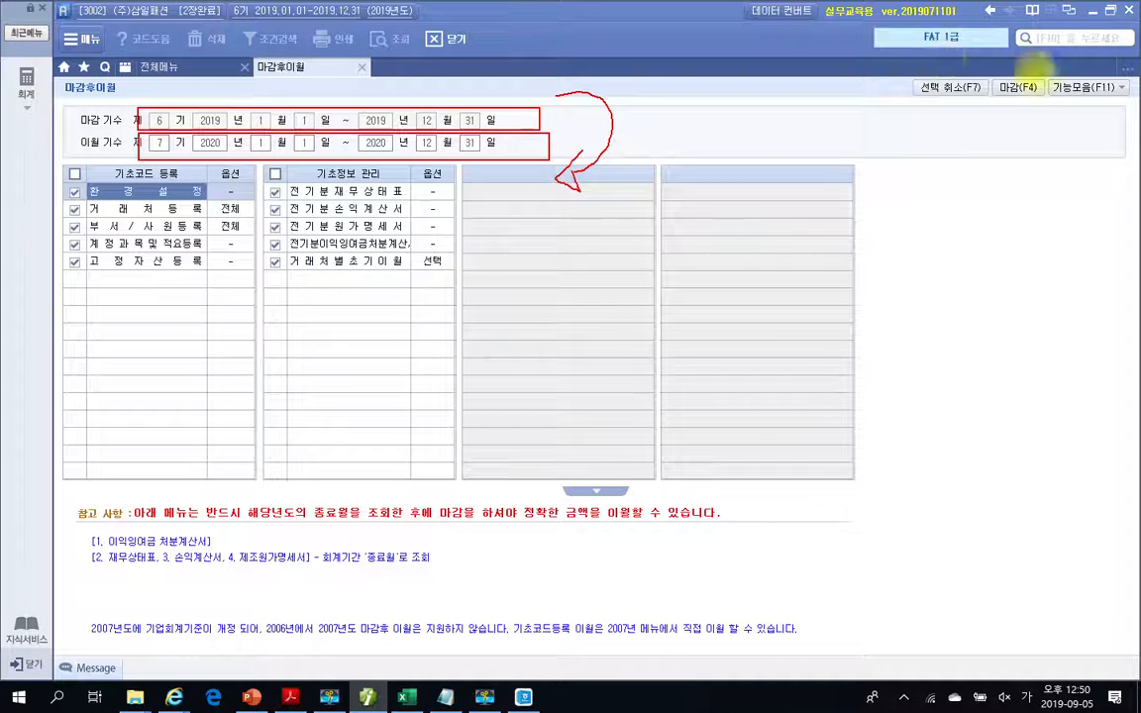
{"action": "mouse_move", "coordinate": [1018, 136]}
{"action": "left_mouse_down"}
{"action": "mouse_move", "coordinate": [1002, 65]}
{"action": "mouse_move", "coordinate": [1048, 139]}
{"action": "left_mouse_up"}
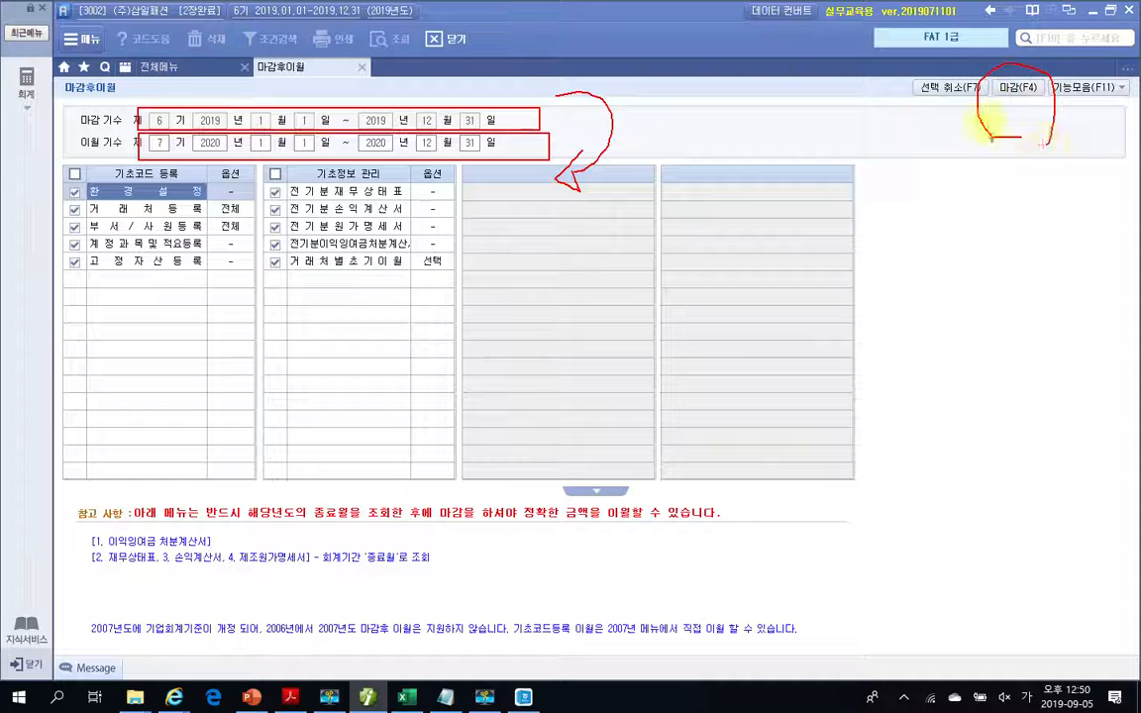
{"action": "left_click", "coordinate": [1030, 91]}
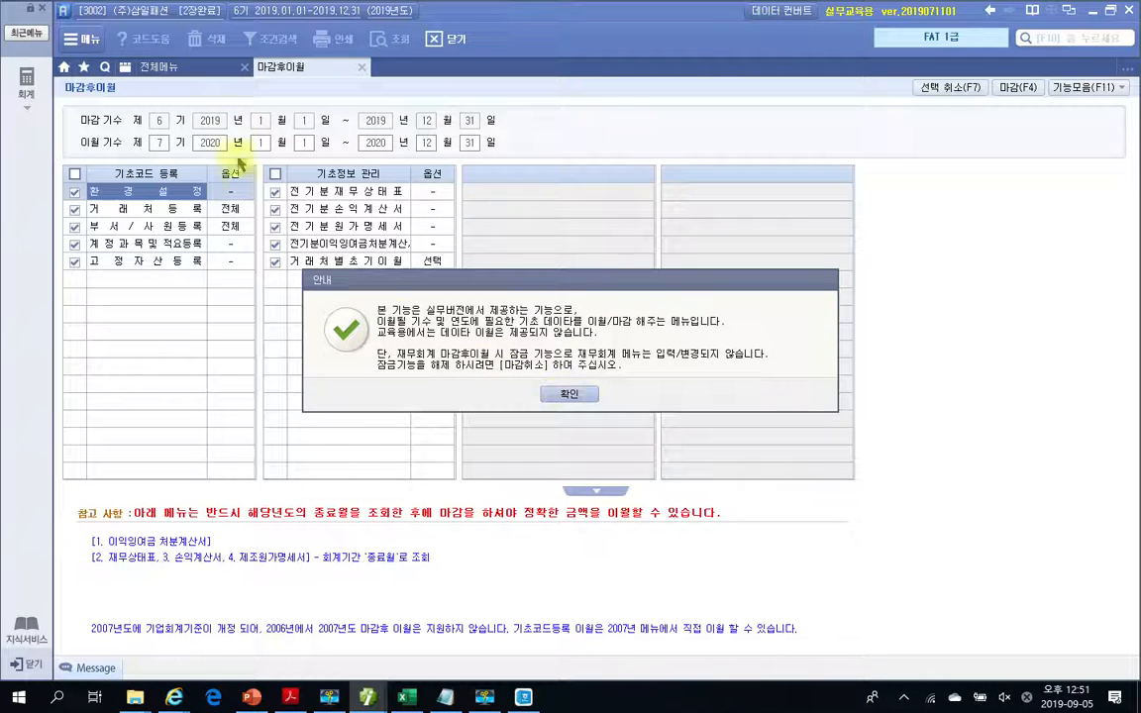
{"action": "left_click", "coordinate": [568, 396]}
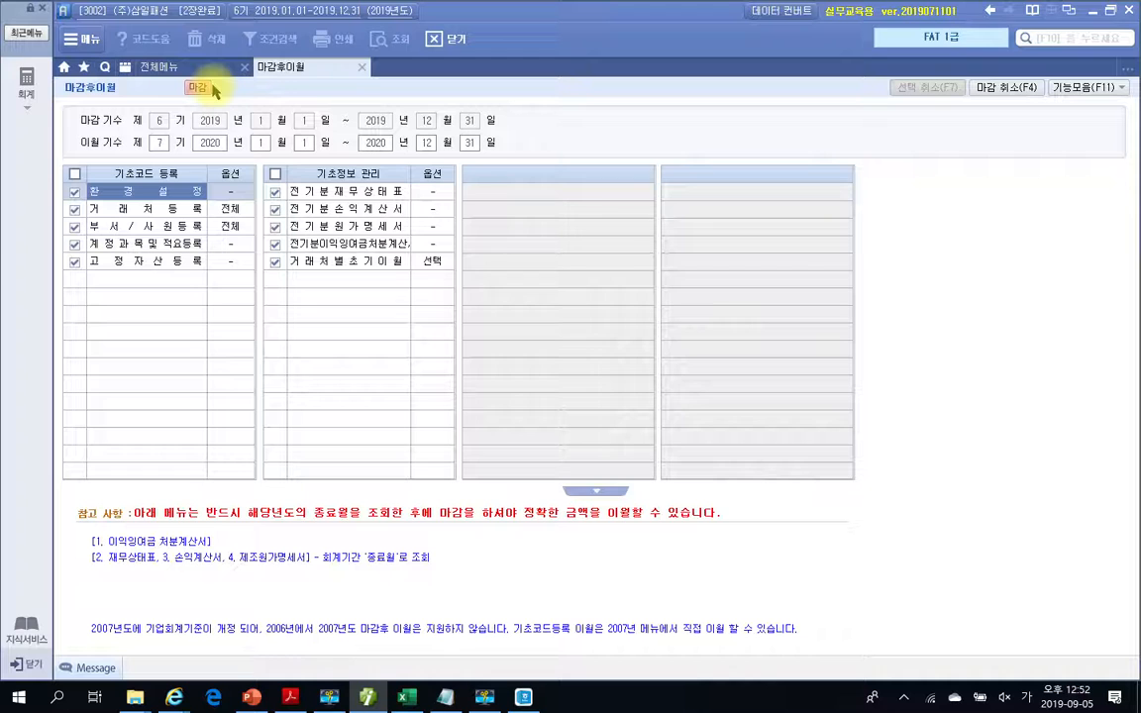
Open 합계잔액시산표 and query it as of December 31, 2019
{"action": "left_click", "coordinate": [176, 67]}
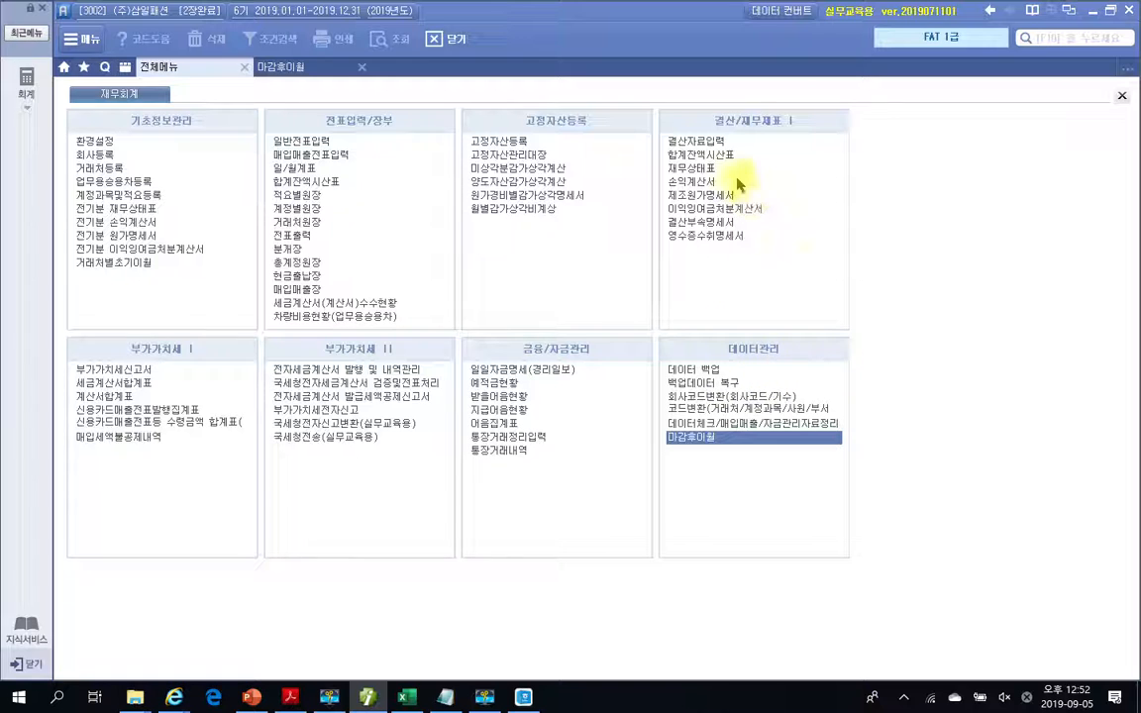
{"action": "left_click", "coordinate": [723, 156]}
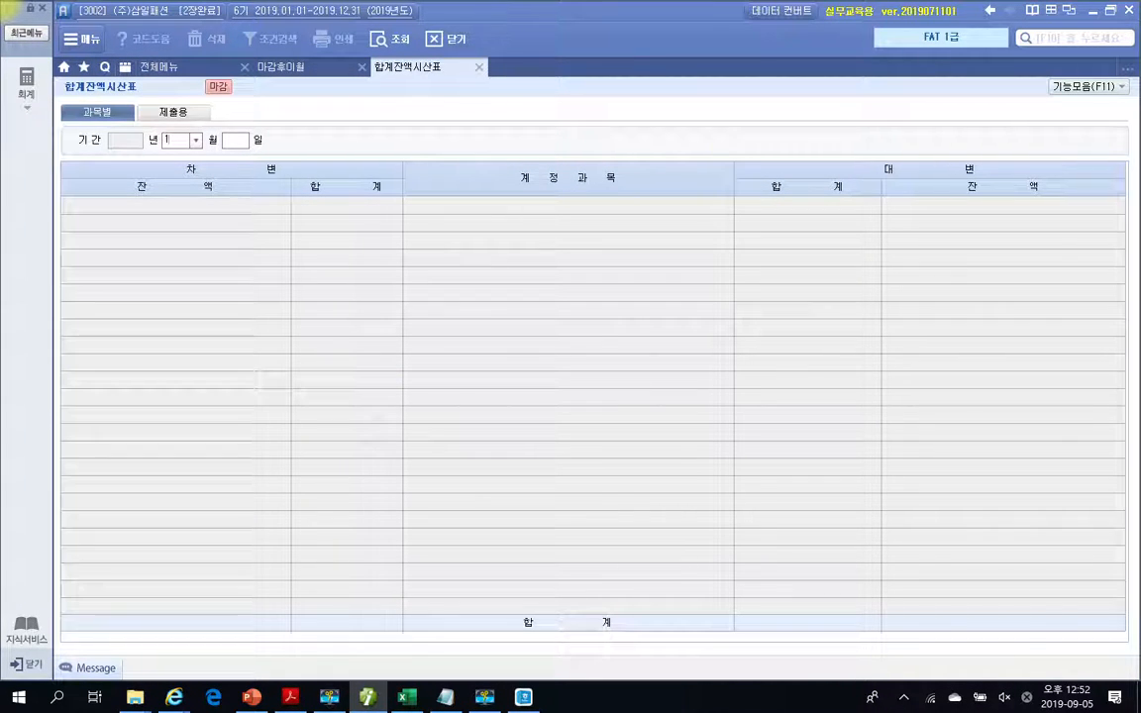
{"action": "key", "text": "Return"}
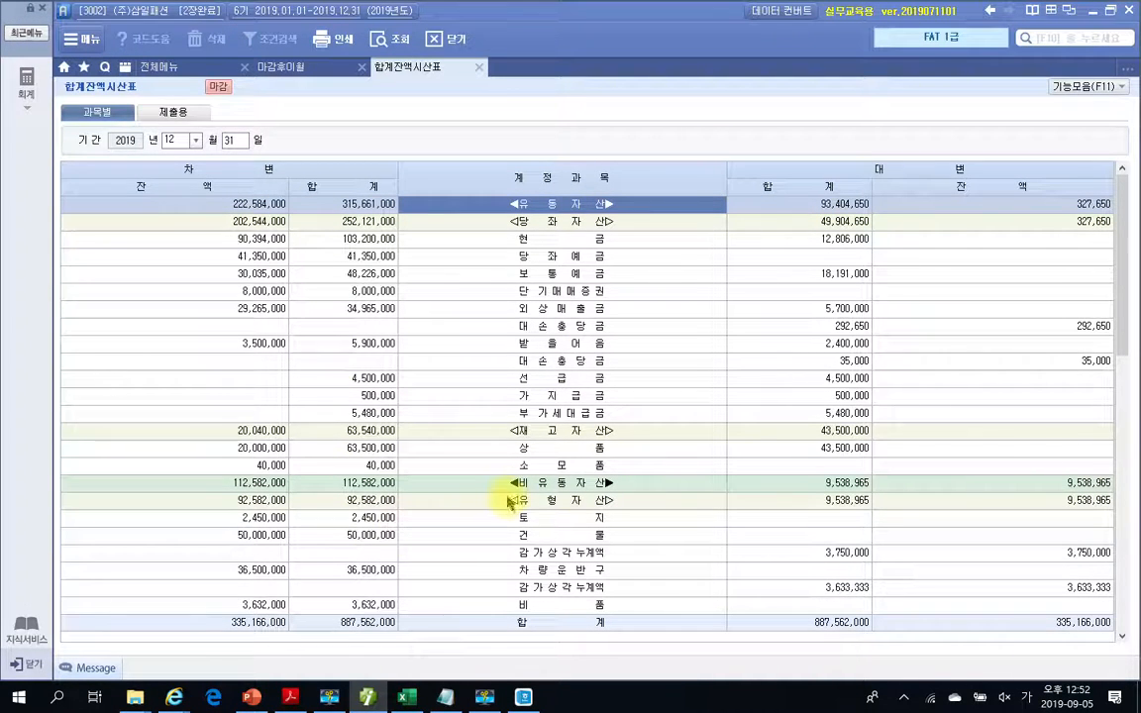
Examine the 이익잉여금 group, comparing the totals and balances of 미처분이익잉여금 and 이월이익잉여금
{"action": "scroll", "coordinate": [528, 500], "scroll_direction": "down", "scroll_amount": 3}
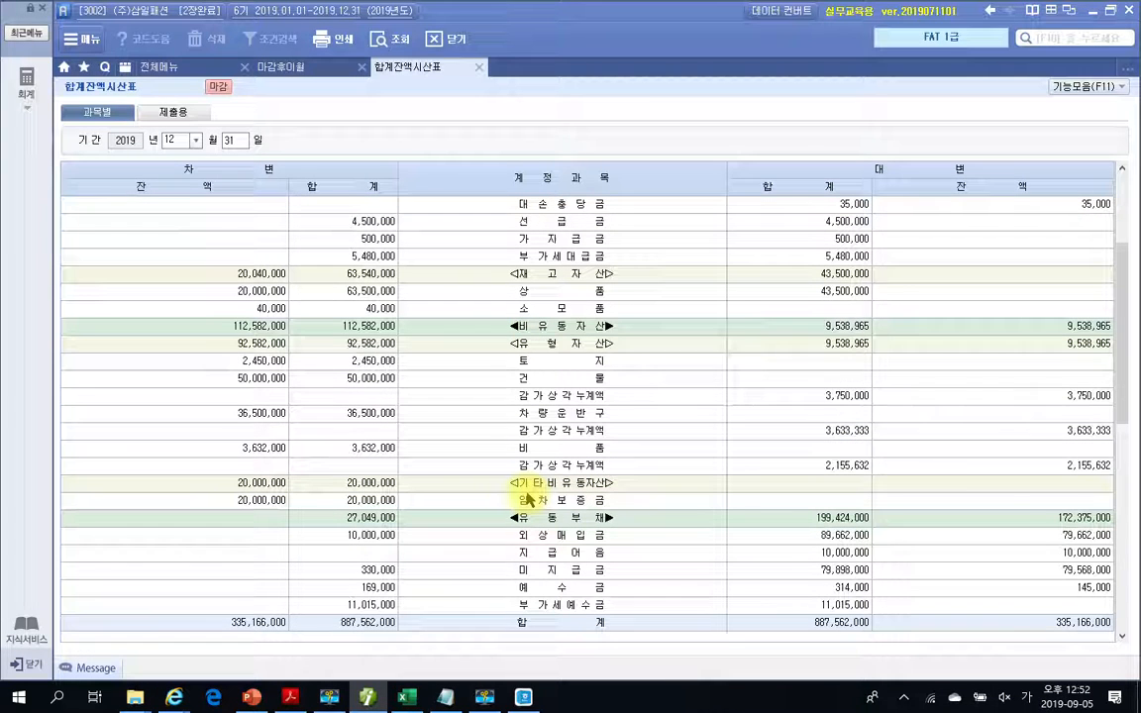
{"action": "scroll", "coordinate": [528, 500], "scroll_direction": "down", "scroll_amount": 6}
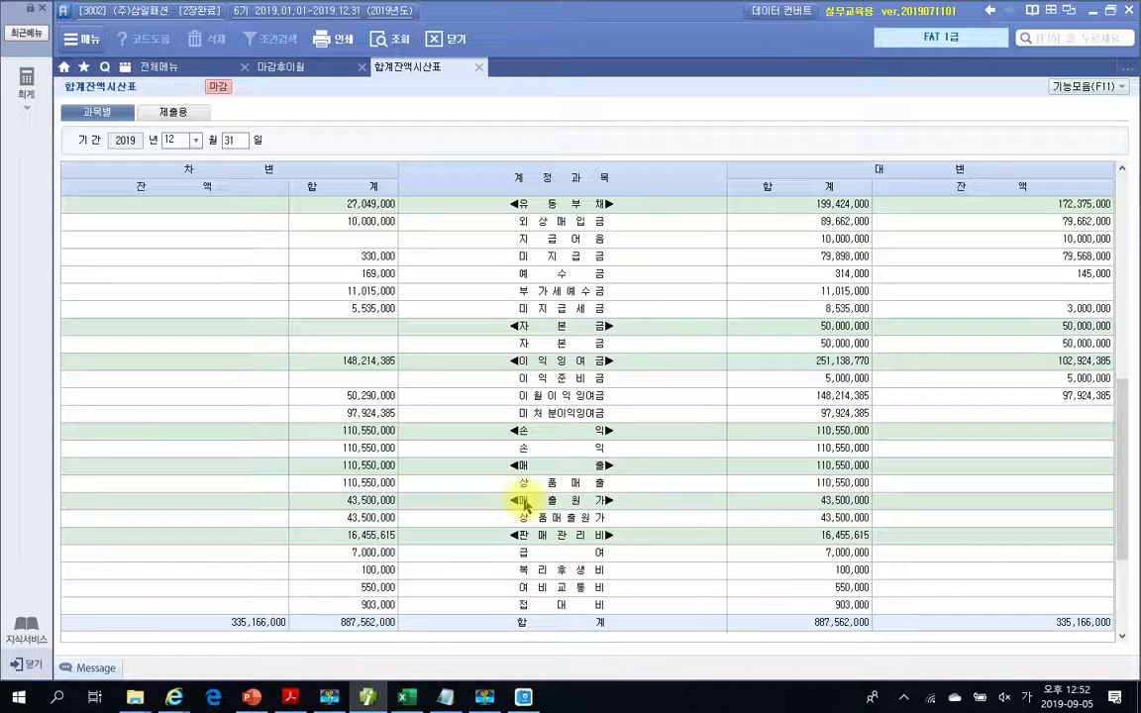
{"action": "left_click", "coordinate": [545, 363]}
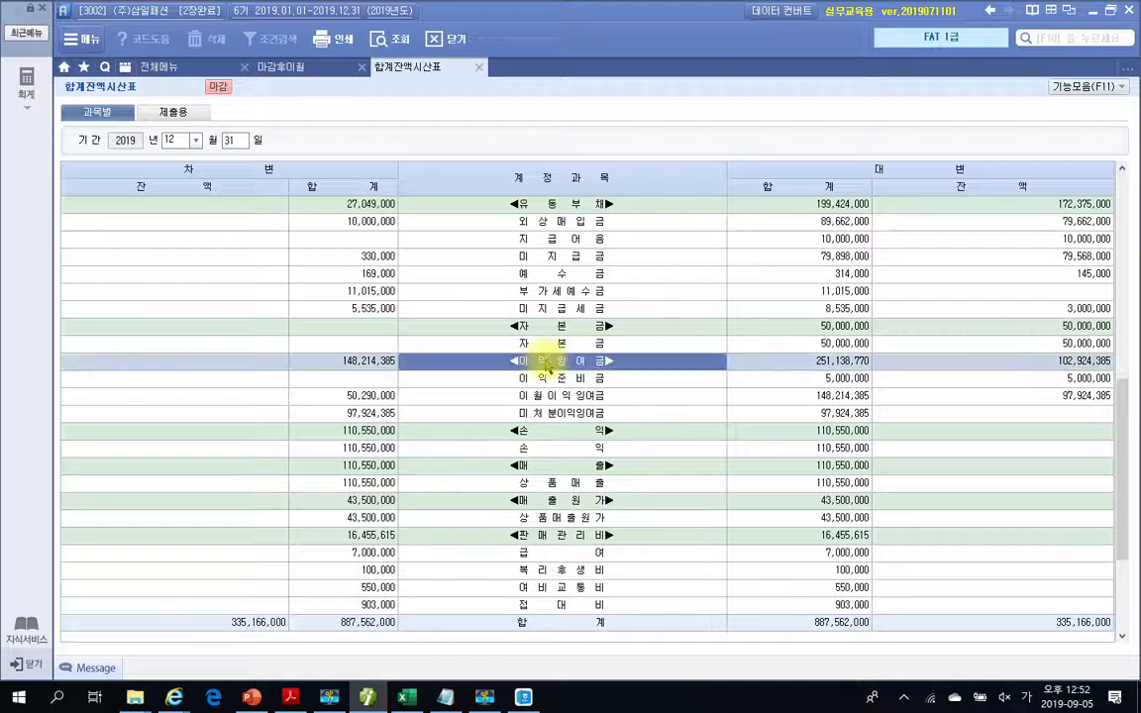
{"action": "left_click", "coordinate": [532, 415]}
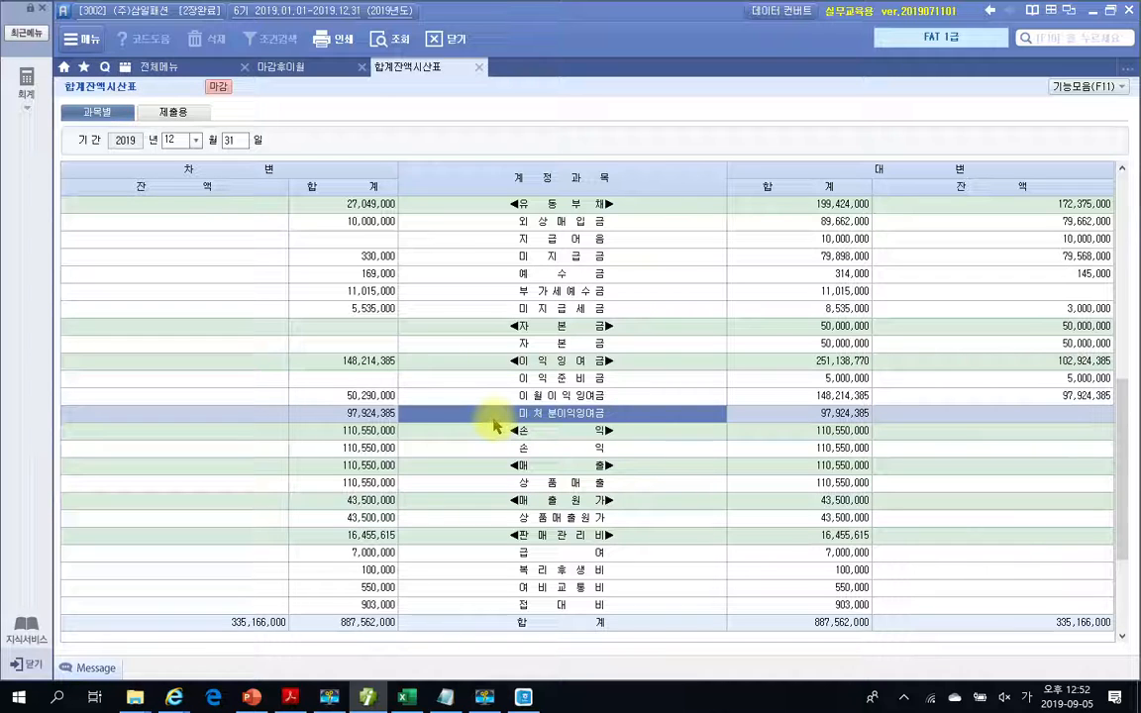
{"action": "left_click", "coordinate": [225, 417]}
{"action": "left_click", "coordinate": [1009, 421]}
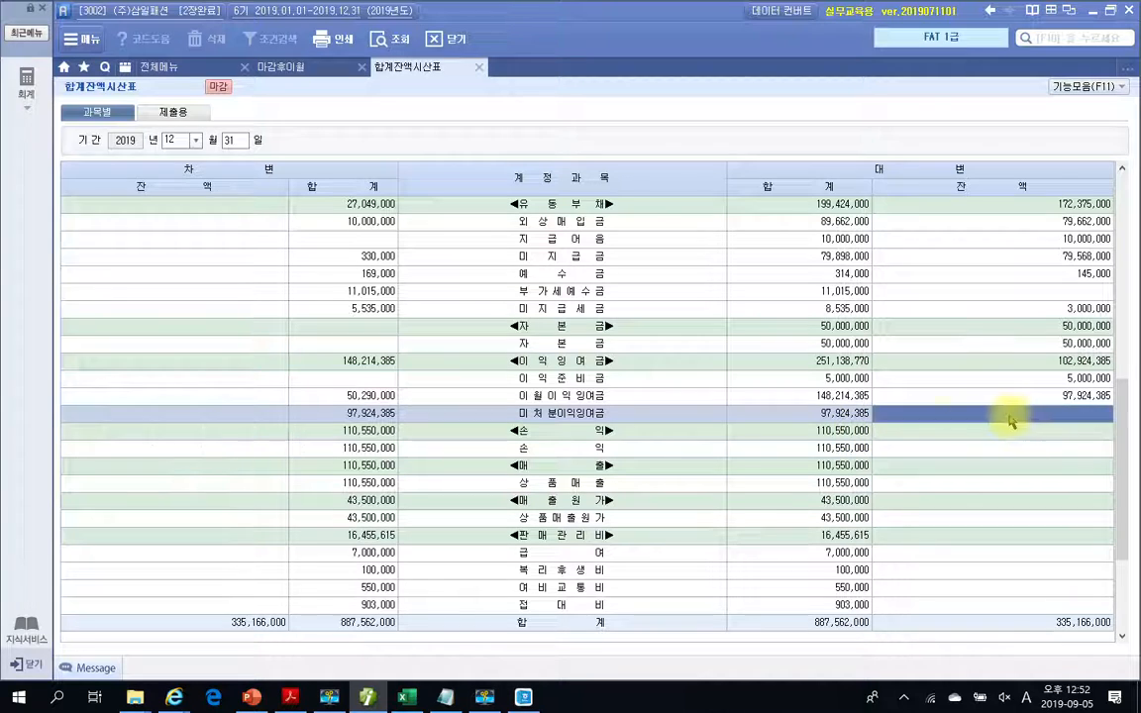
{"action": "left_click", "coordinate": [551, 398]}
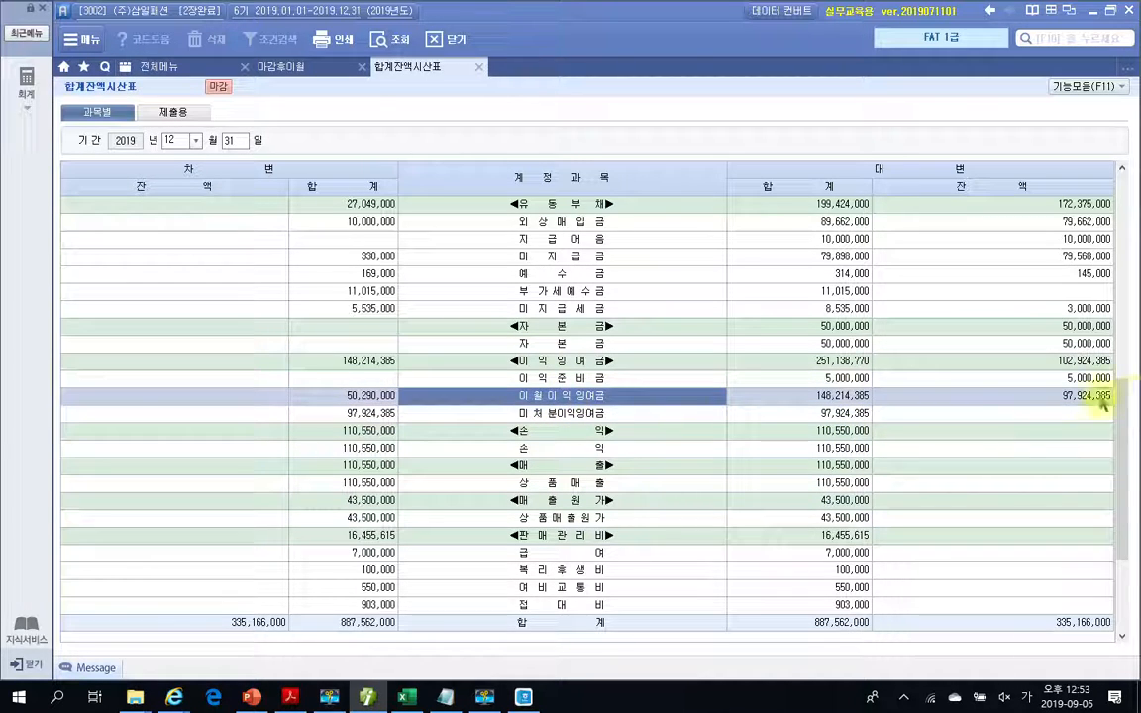
{"action": "left_click", "coordinate": [1090, 398]}
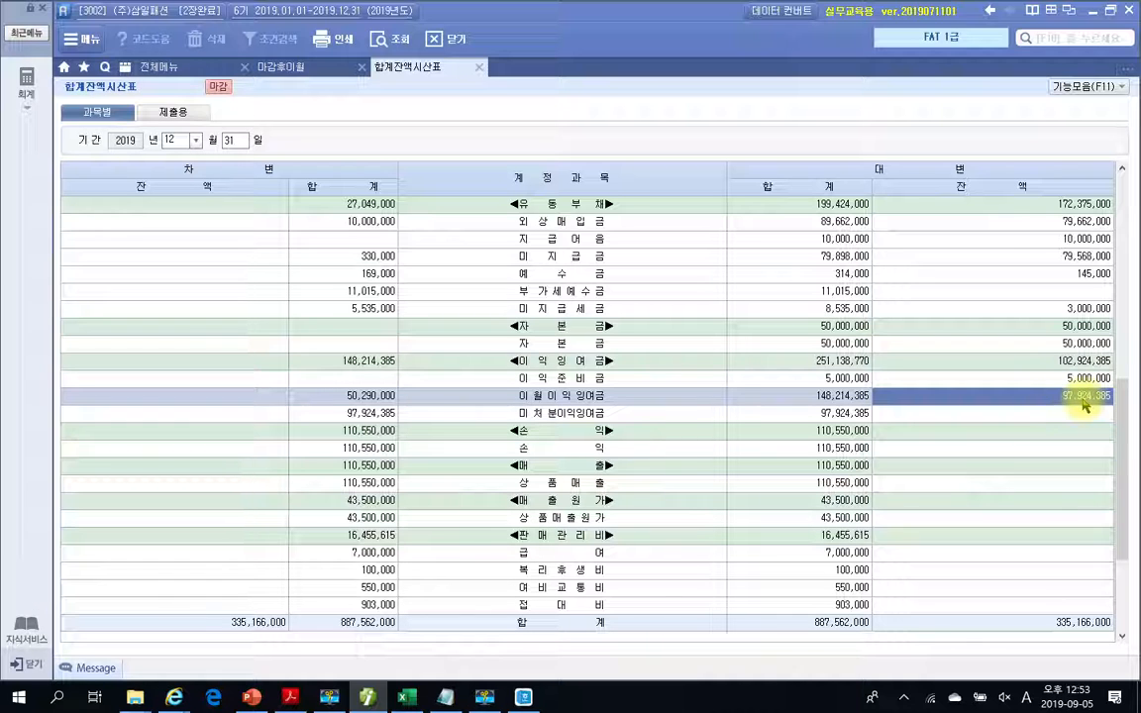
{"action": "left_click", "coordinate": [588, 416]}
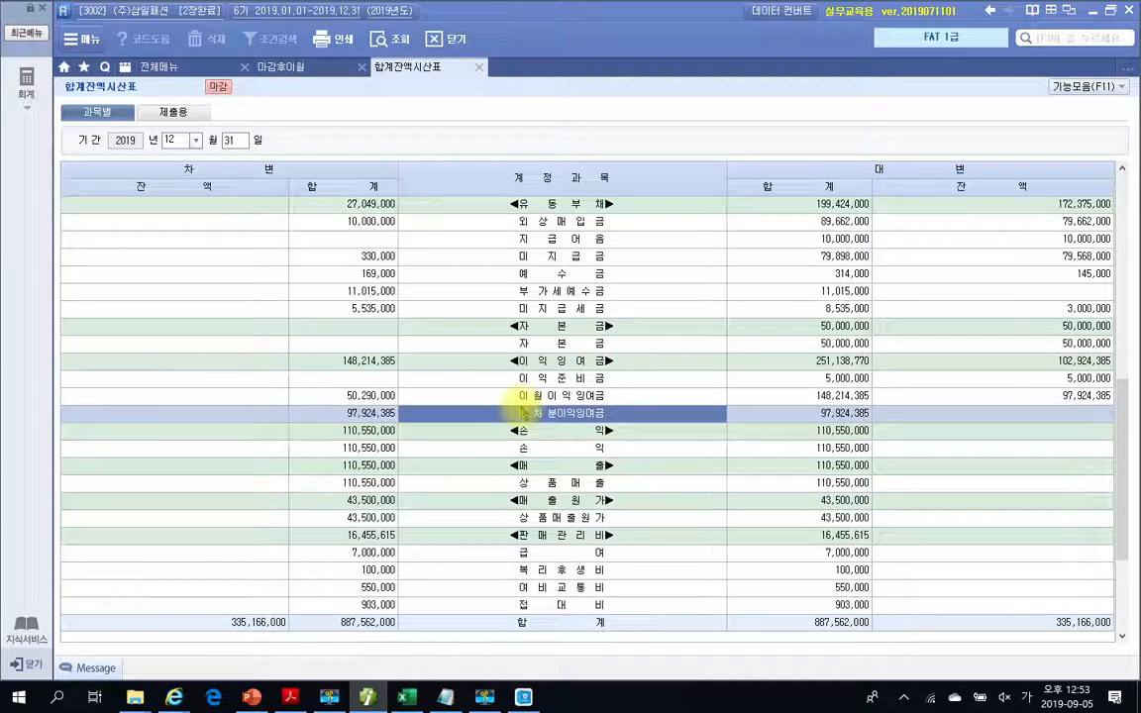
{"action": "left_click", "coordinate": [1026, 398]}
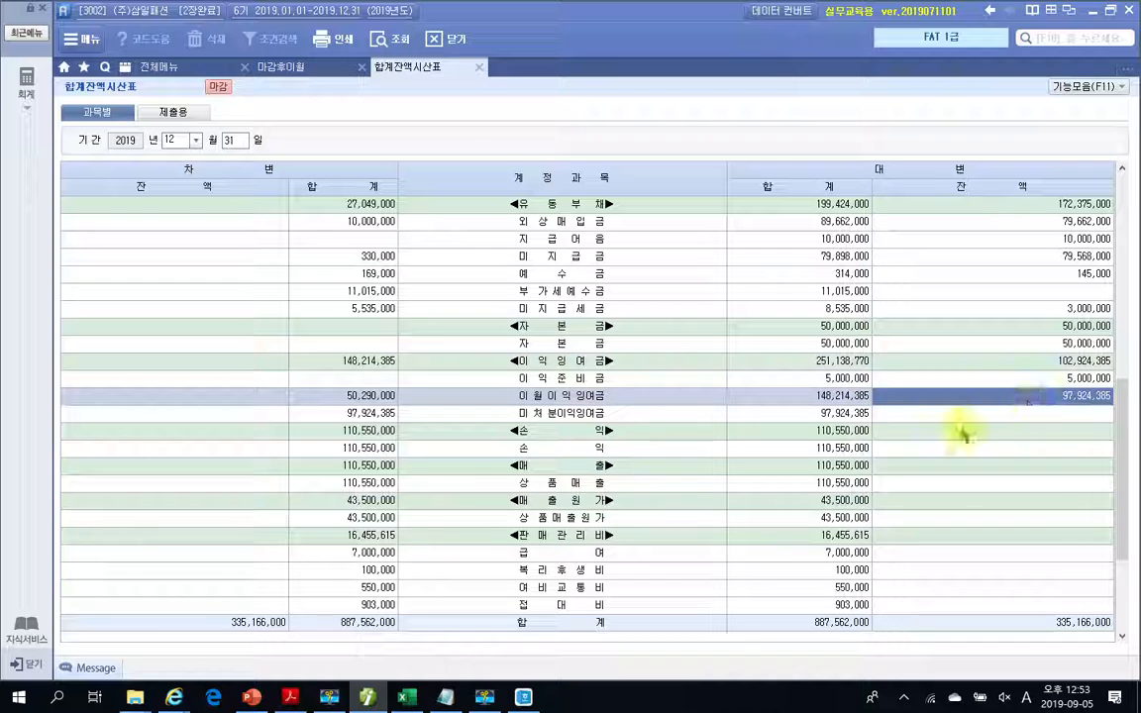
{"action": "left_click", "coordinate": [854, 422]}
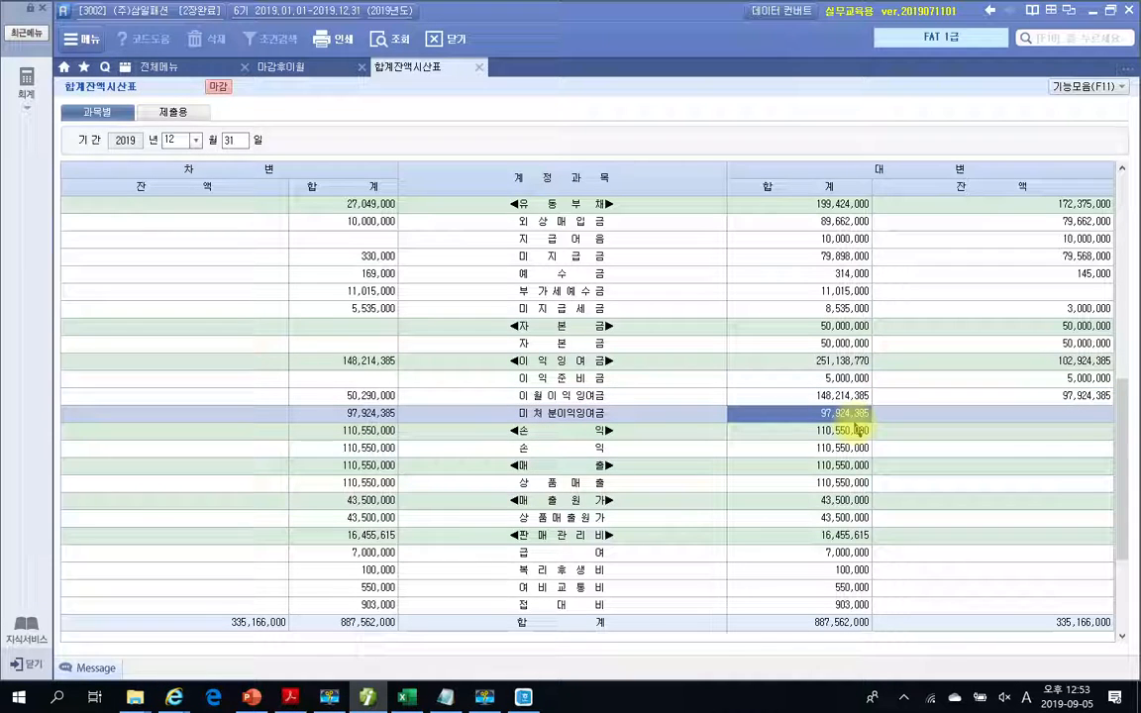
{"action": "left_click", "coordinate": [1030, 397]}
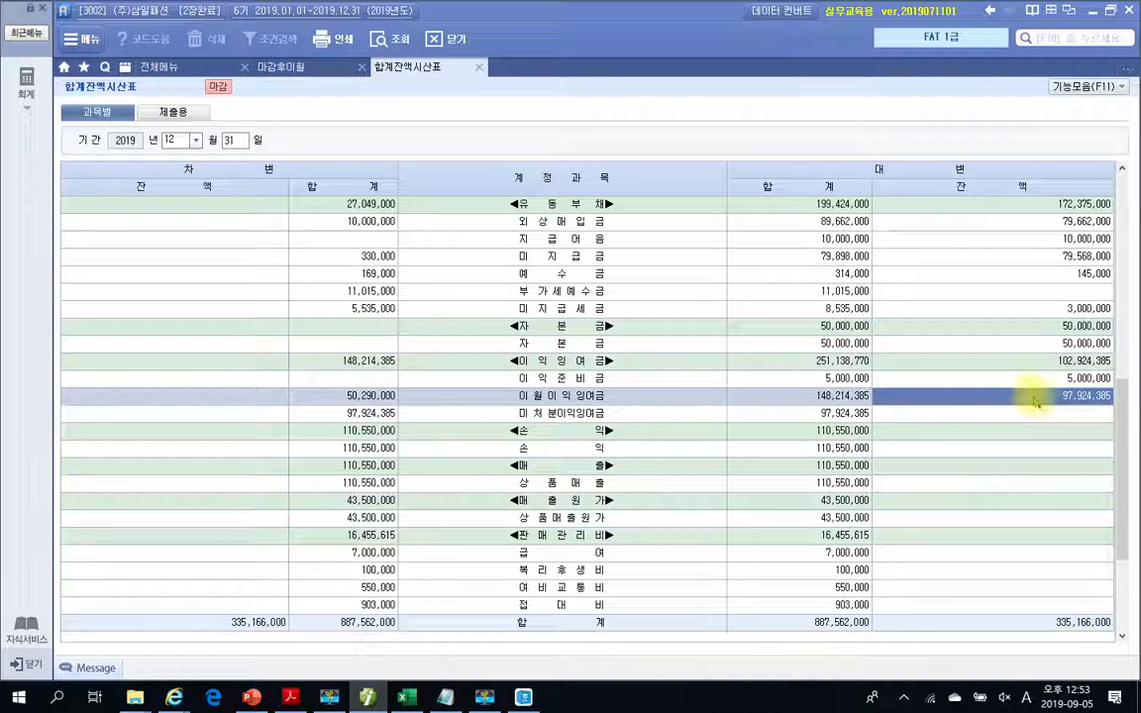
Check the debit and credit balance columns of the 손익 row in the trial balance
{"action": "scroll", "coordinate": [1030, 401], "scroll_direction": "up", "scroll_amount": 10}
{"action": "left_click", "coordinate": [236, 432]}
{"action": "scroll", "coordinate": [322, 416], "scroll_direction": "down", "scroll_amount": 6}
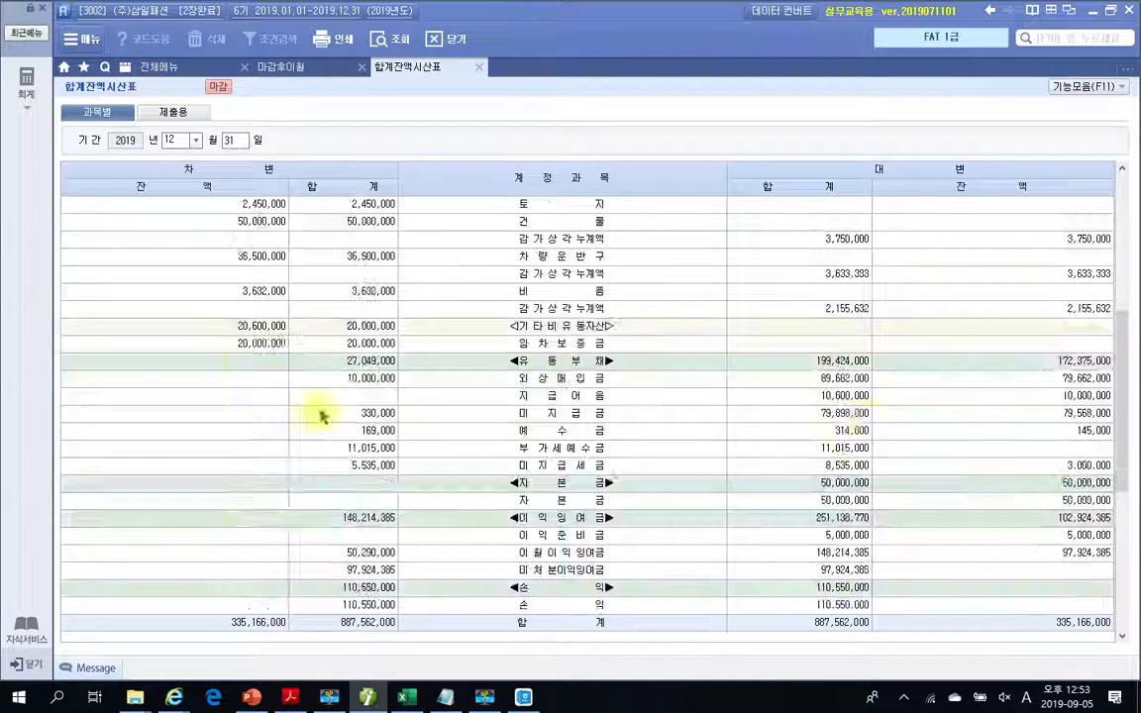
{"action": "left_click", "coordinate": [1050, 432]}
{"action": "scroll", "coordinate": [1059, 461], "scroll_direction": "down", "scroll_amount": 6}
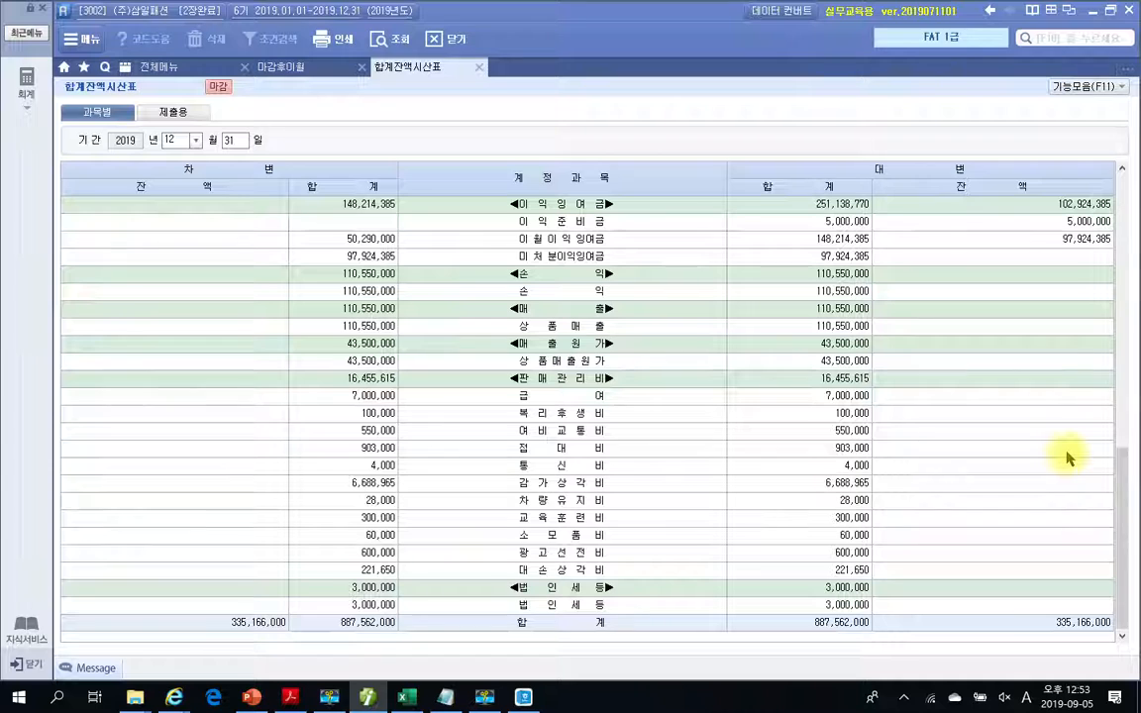
Examine the debit and credit totals and balances of 상품매출, 급여 and 복리후생비 in the trial balance
{"action": "left_click", "coordinate": [584, 332]}
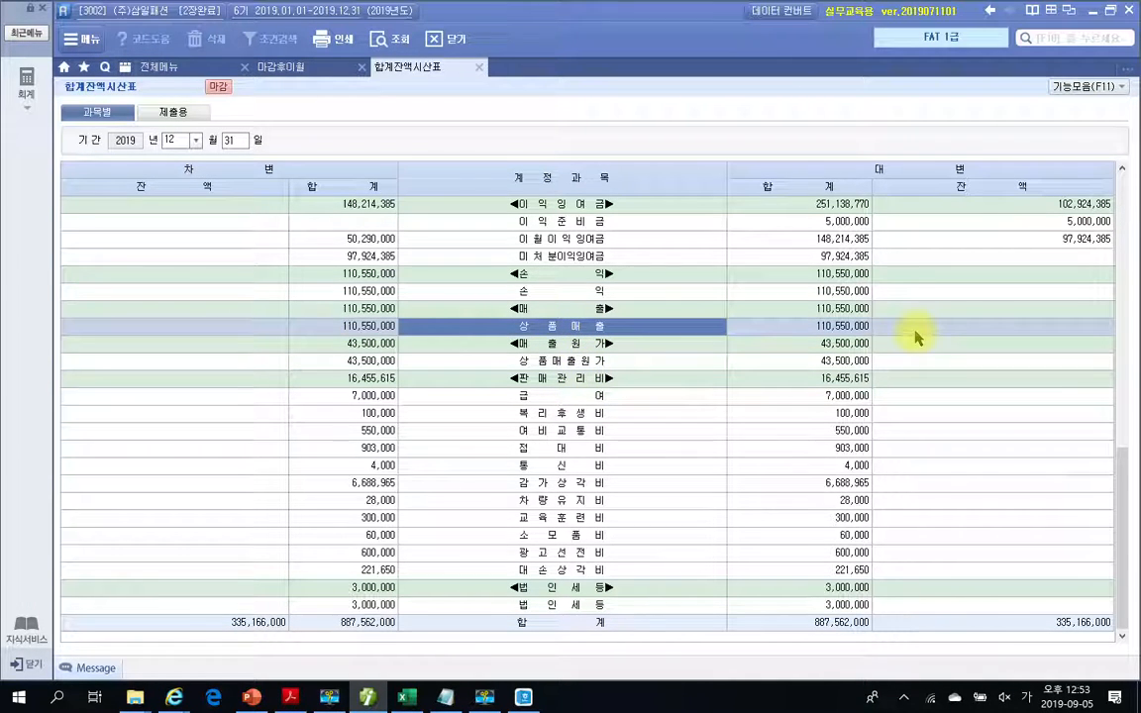
{"action": "left_click", "coordinate": [383, 327]}
{"action": "left_click", "coordinate": [768, 330]}
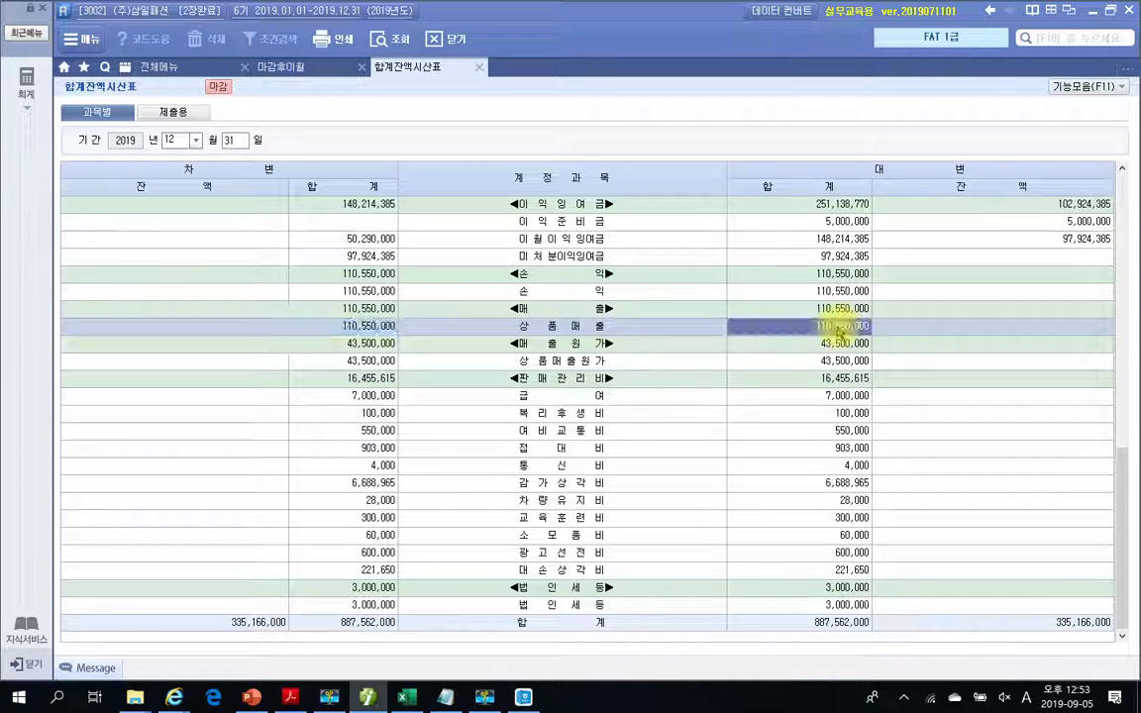
{"action": "left_click", "coordinate": [970, 330]}
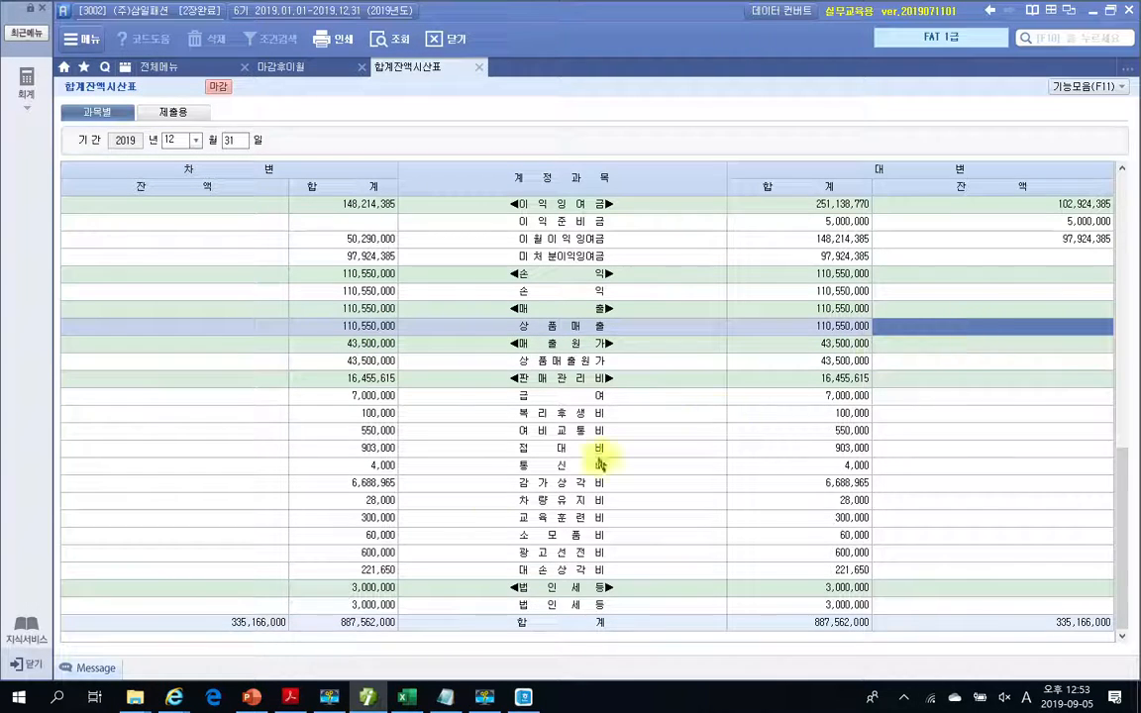
{"action": "left_click", "coordinate": [443, 413]}
{"action": "left_click", "coordinate": [421, 395]}
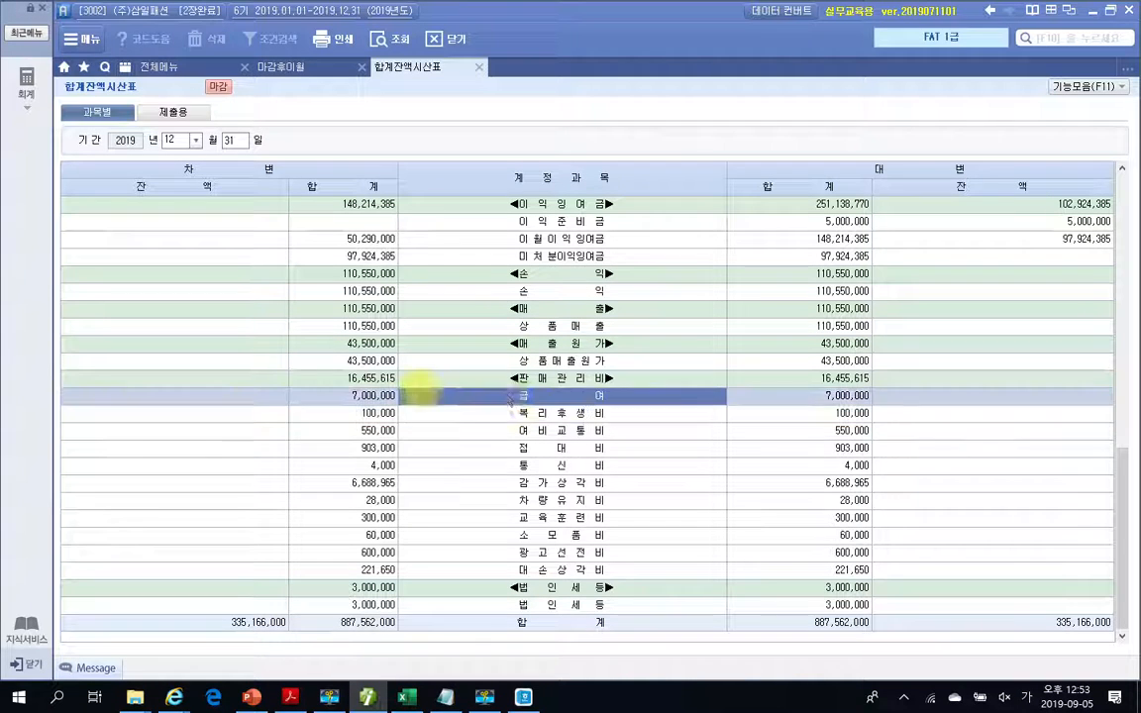
{"action": "left_click", "coordinate": [782, 395]}
{"action": "left_click", "coordinate": [351, 416]}
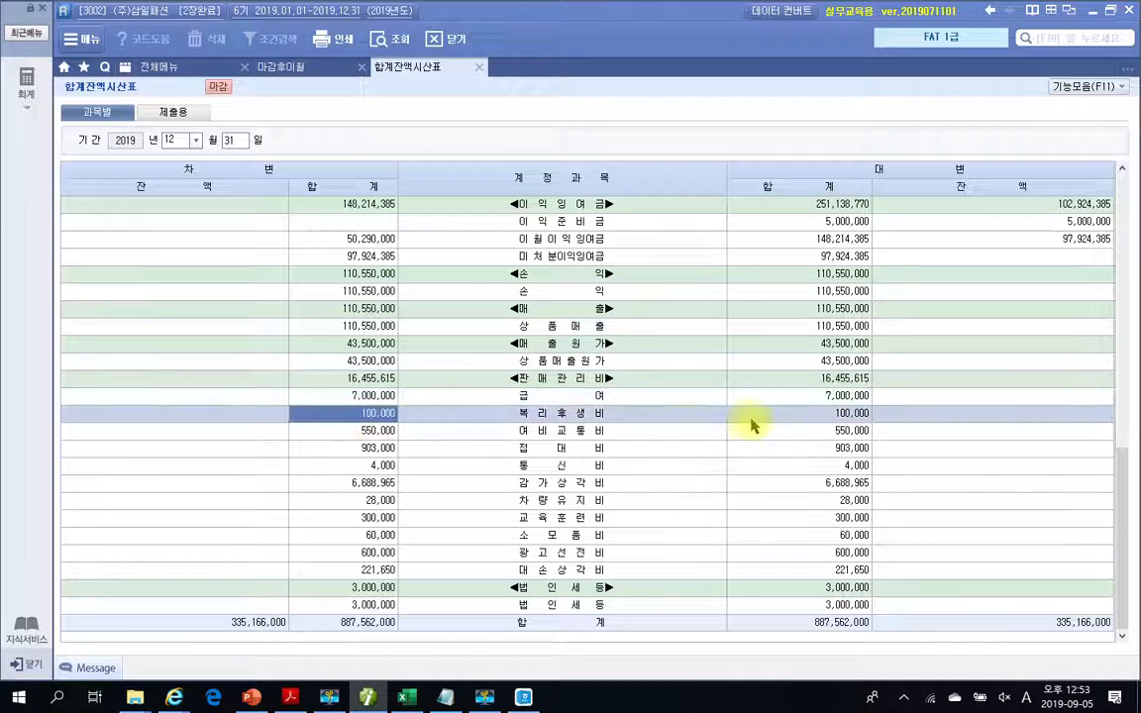
{"action": "left_click", "coordinate": [234, 415]}
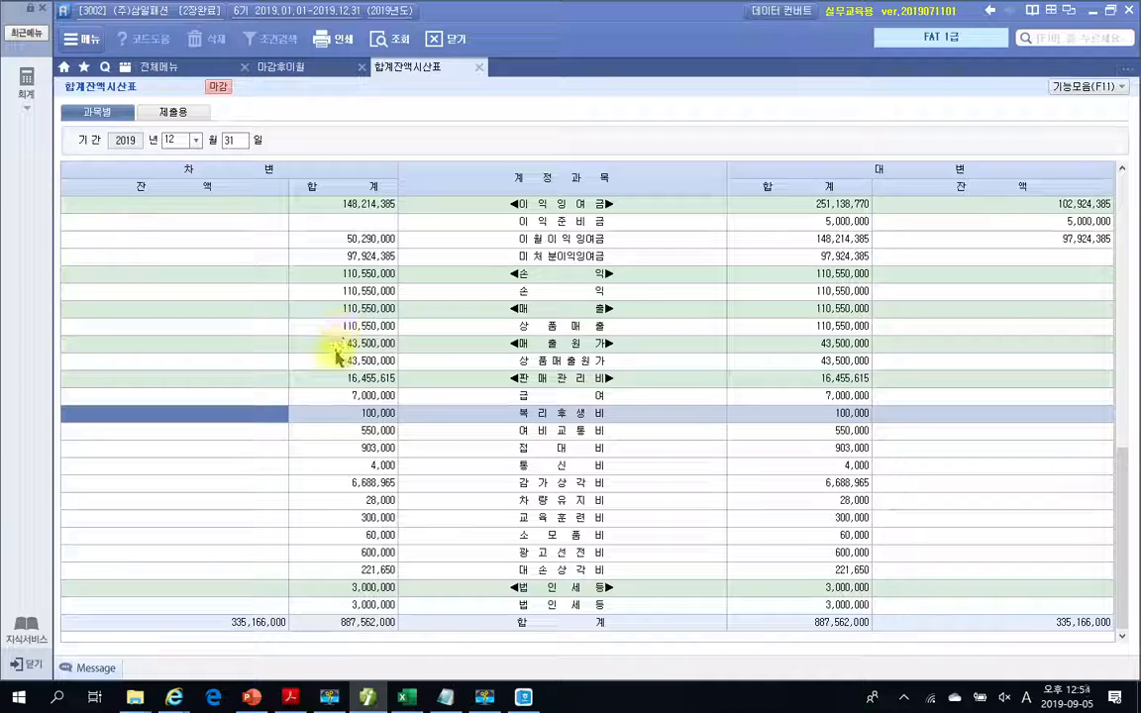
Close 합계잔액시산표 and 마감후이월, and query 재무상태표 for December 2019
{"action": "left_click", "coordinate": [479, 67]}
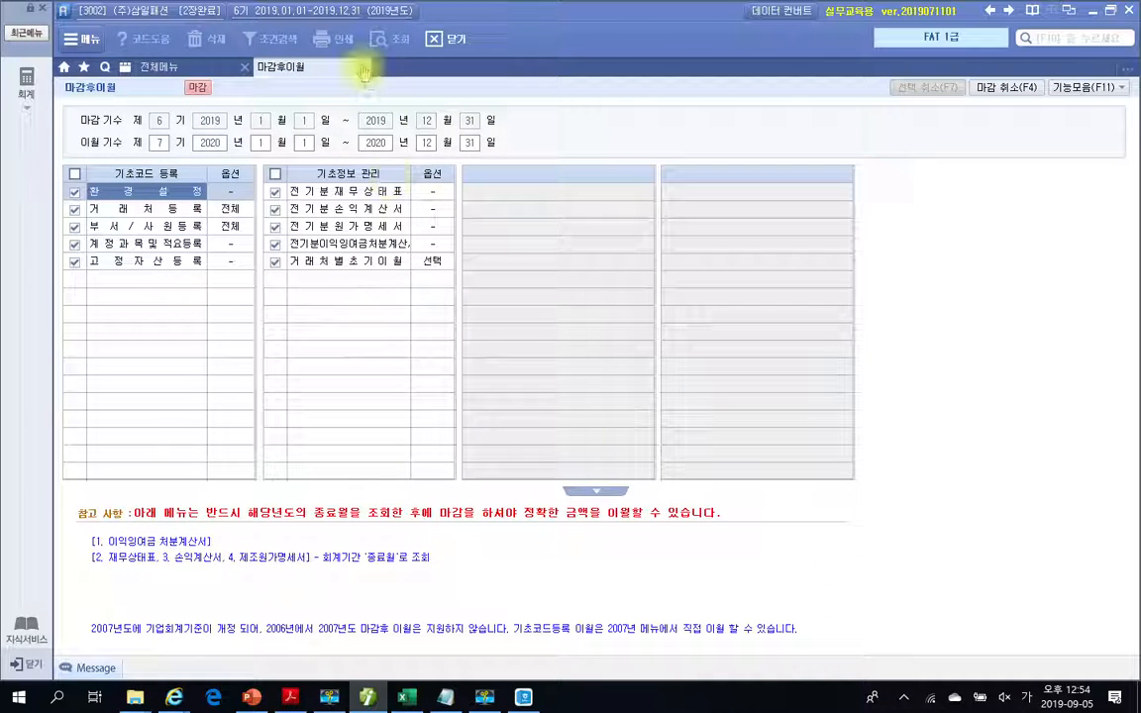
{"action": "left_click", "coordinate": [362, 67]}
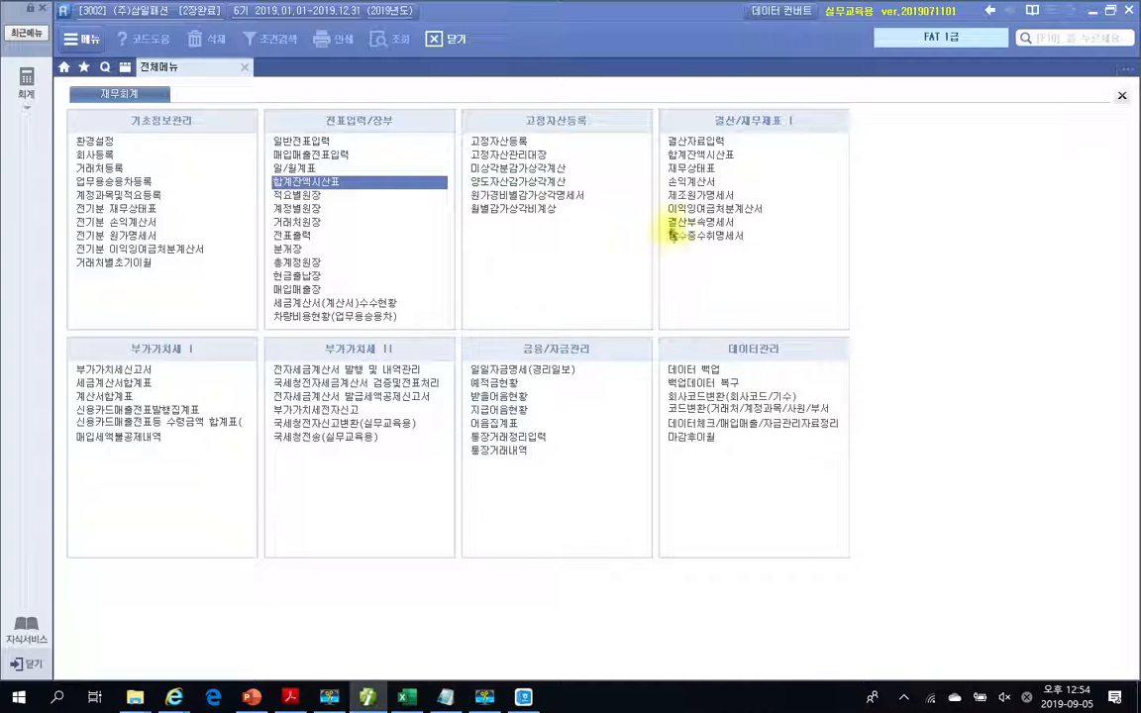
{"action": "left_click", "coordinate": [700, 168]}
{"action": "key", "text": "Return"}
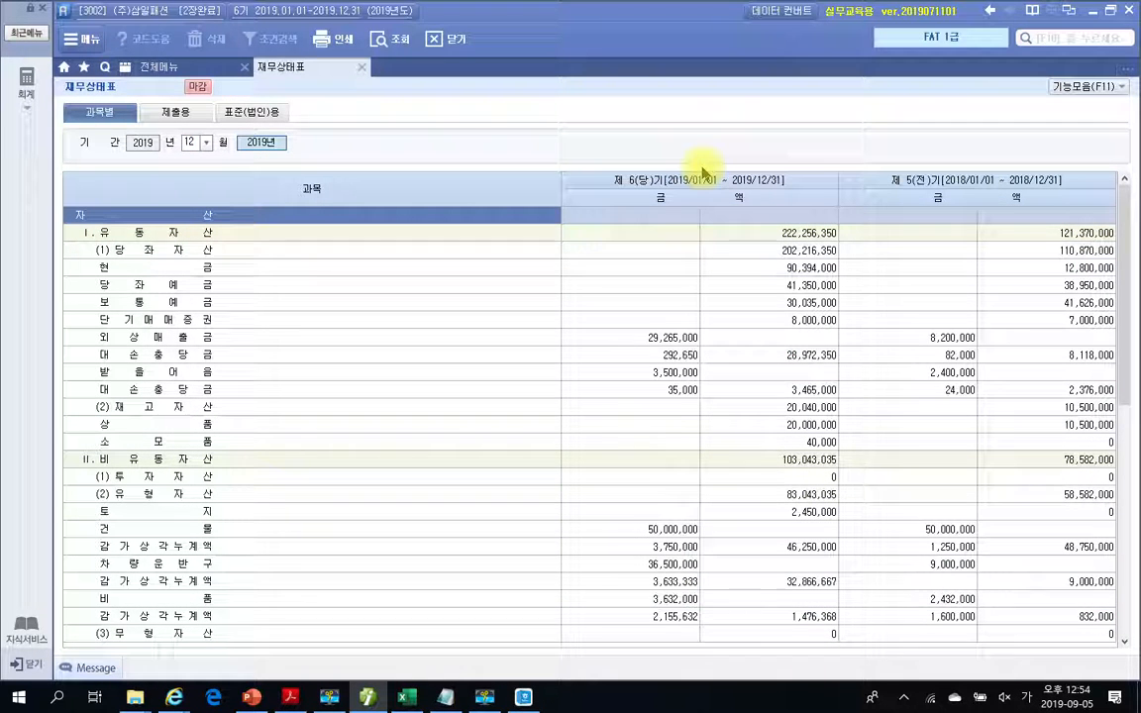
Close 재무상태표, query 손익계산서 for December 2019, and close the statement after reviewing it
{"action": "left_click", "coordinate": [361, 66]}
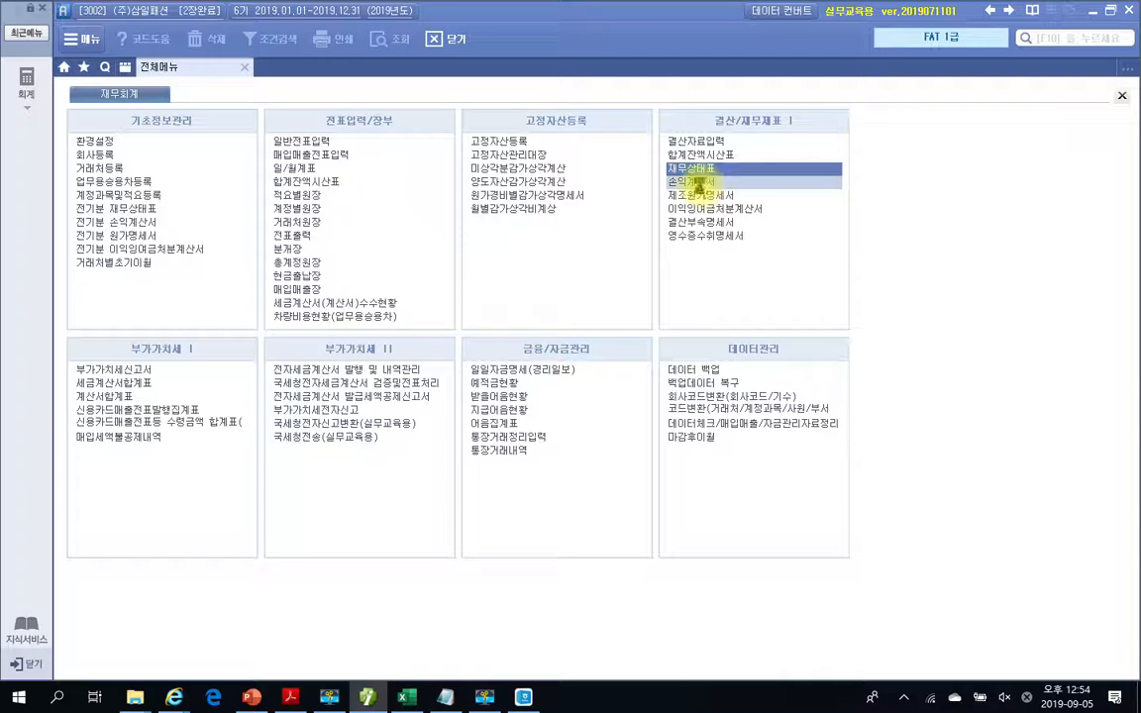
{"action": "left_click", "coordinate": [694, 182]}
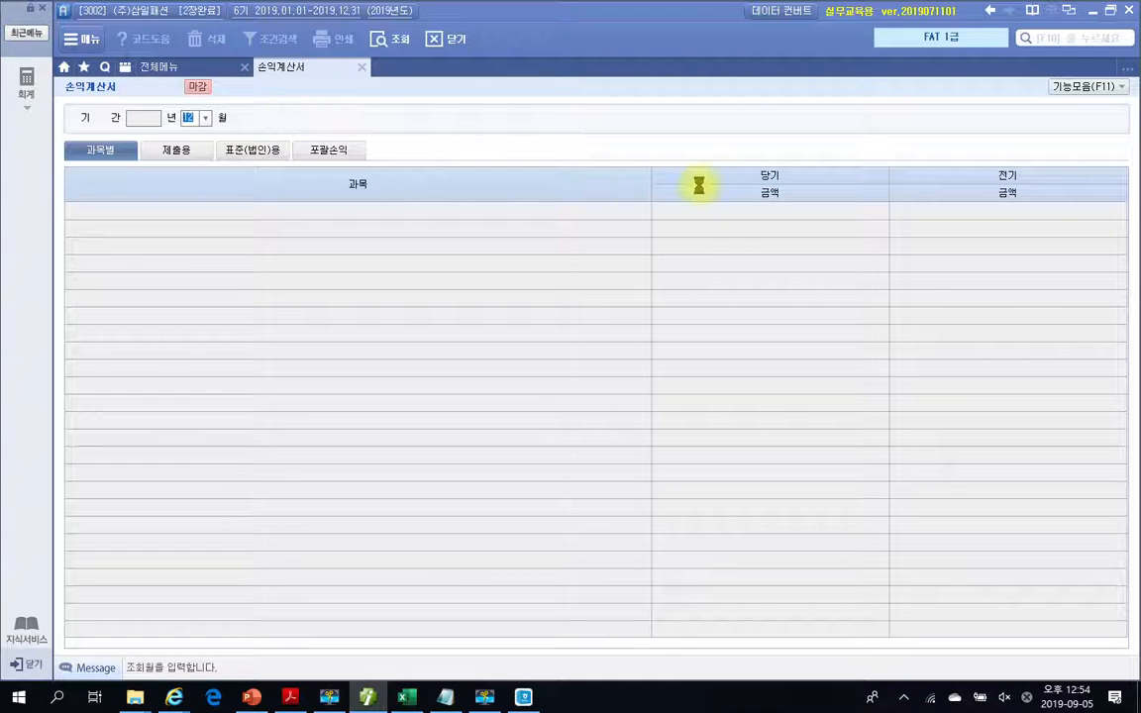
{"action": "key", "text": "Return"}
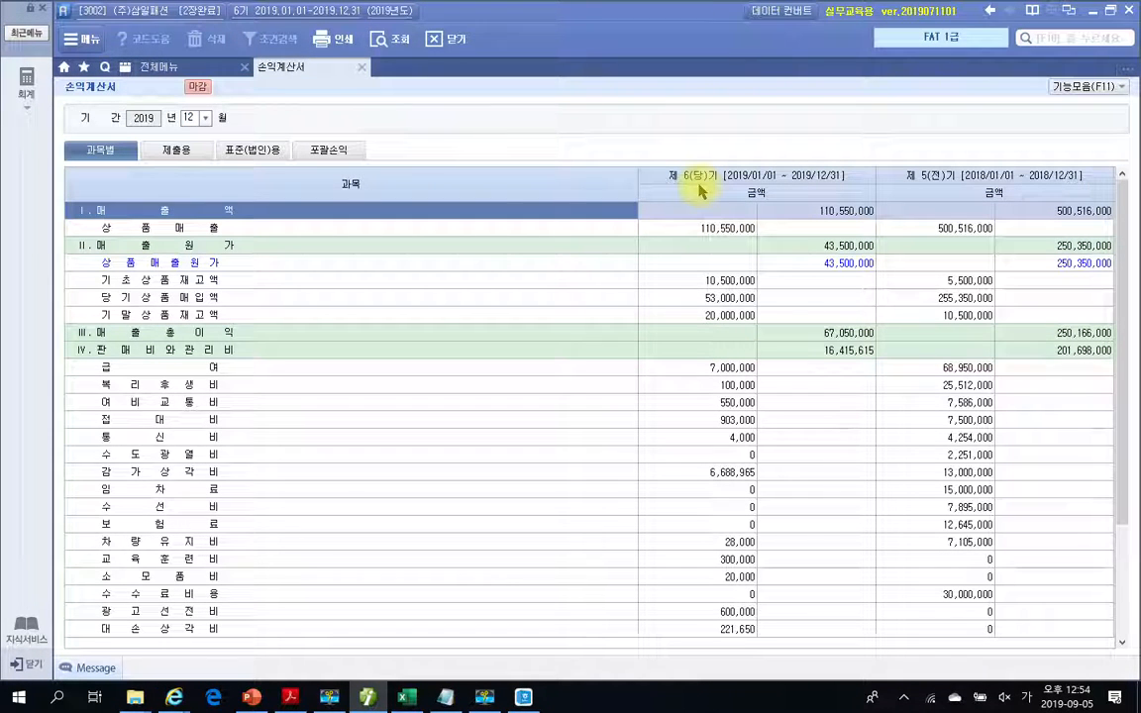
{"action": "left_click", "coordinate": [362, 66]}
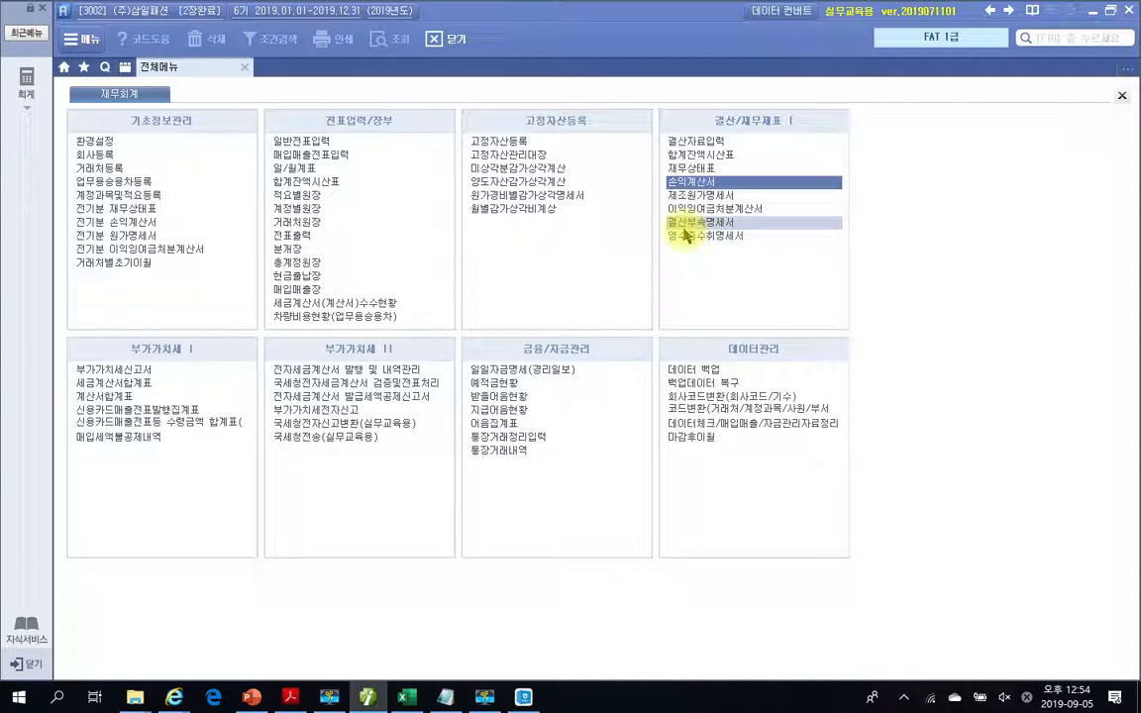
Switch to the FAT 1급 textbook in Adobe Acrobat Reader and review the 재무제표 작성하기 section through its 수행 tip on page 300
{"action": "left_click", "coordinate": [370, 698]}
{"action": "scroll", "coordinate": [565, 446], "scroll_direction": "down", "scroll_amount": 10}
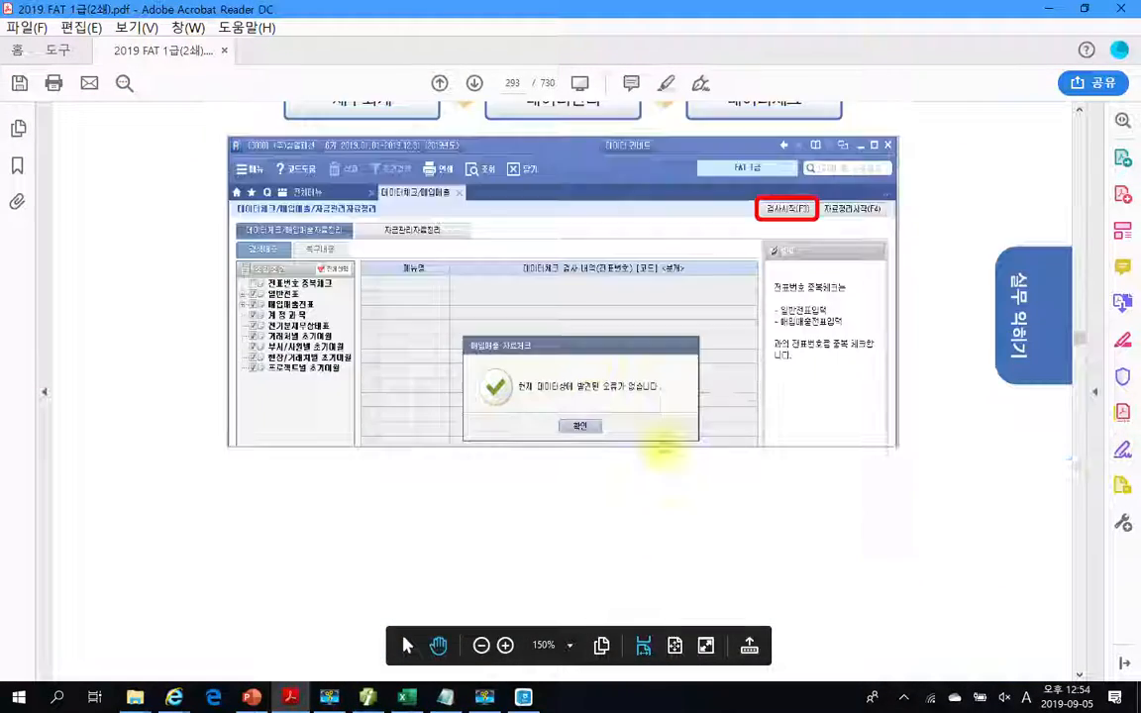
{"action": "scroll", "coordinate": [878, 492], "scroll_direction": "down", "scroll_amount": 15}
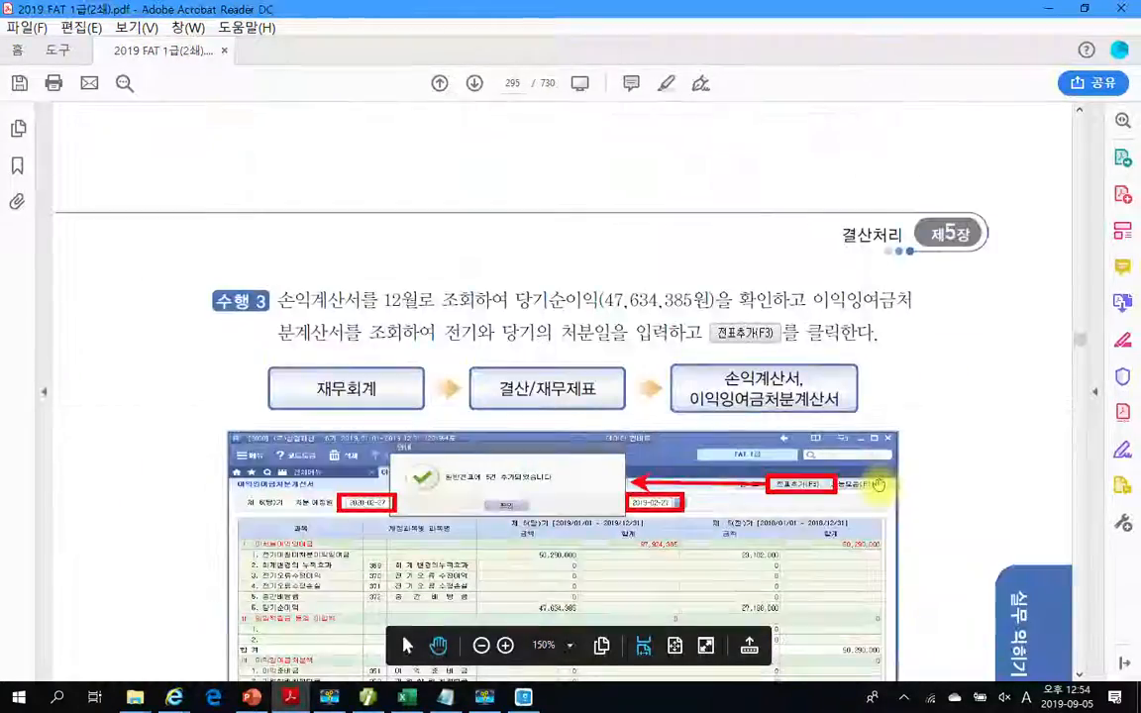
{"action": "scroll", "coordinate": [880, 485], "scroll_direction": "down", "scroll_amount": 15}
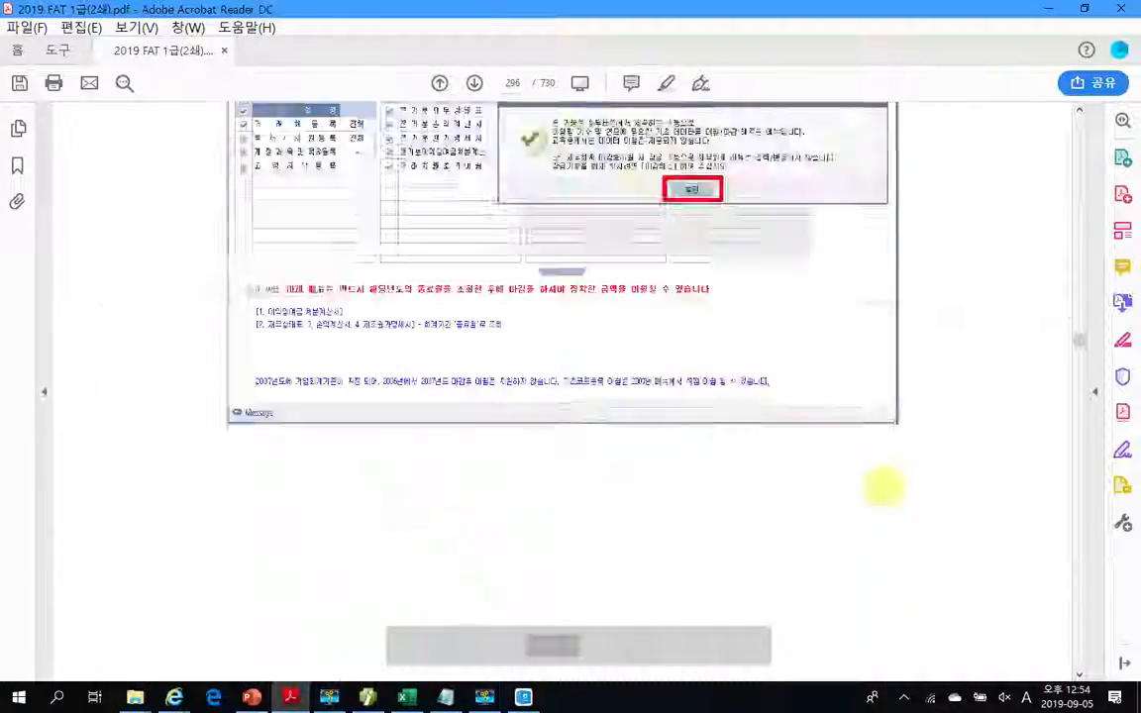
{"action": "scroll", "coordinate": [881, 486], "scroll_direction": "down", "scroll_amount": 5}
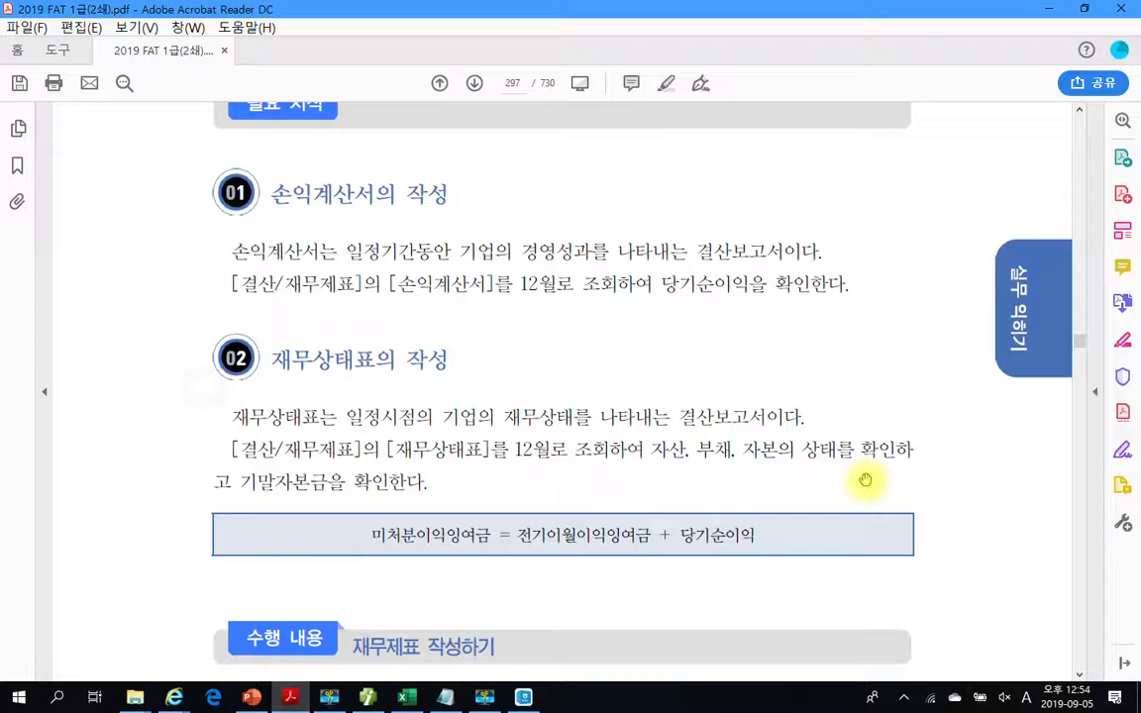
{"action": "right_click", "coordinate": [205, 392]}
{"action": "scroll", "coordinate": [506, 368], "scroll_direction": "down", "scroll_amount": 5}
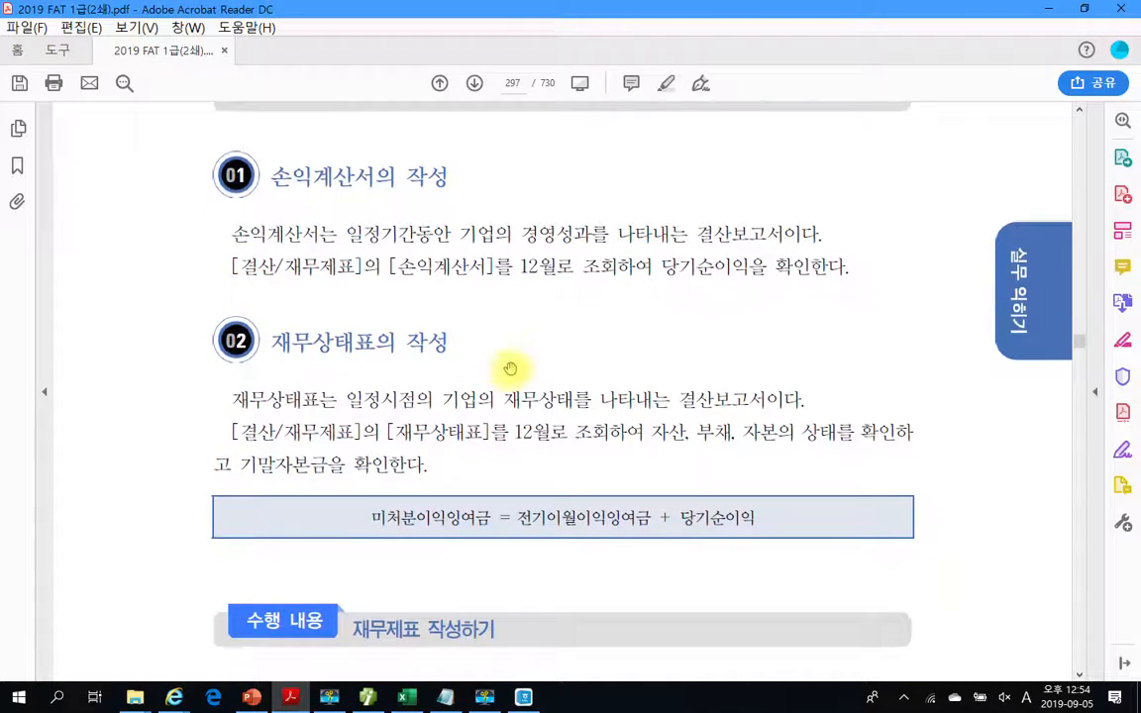
{"action": "scroll", "coordinate": [683, 489], "scroll_direction": "down", "scroll_amount": 10}
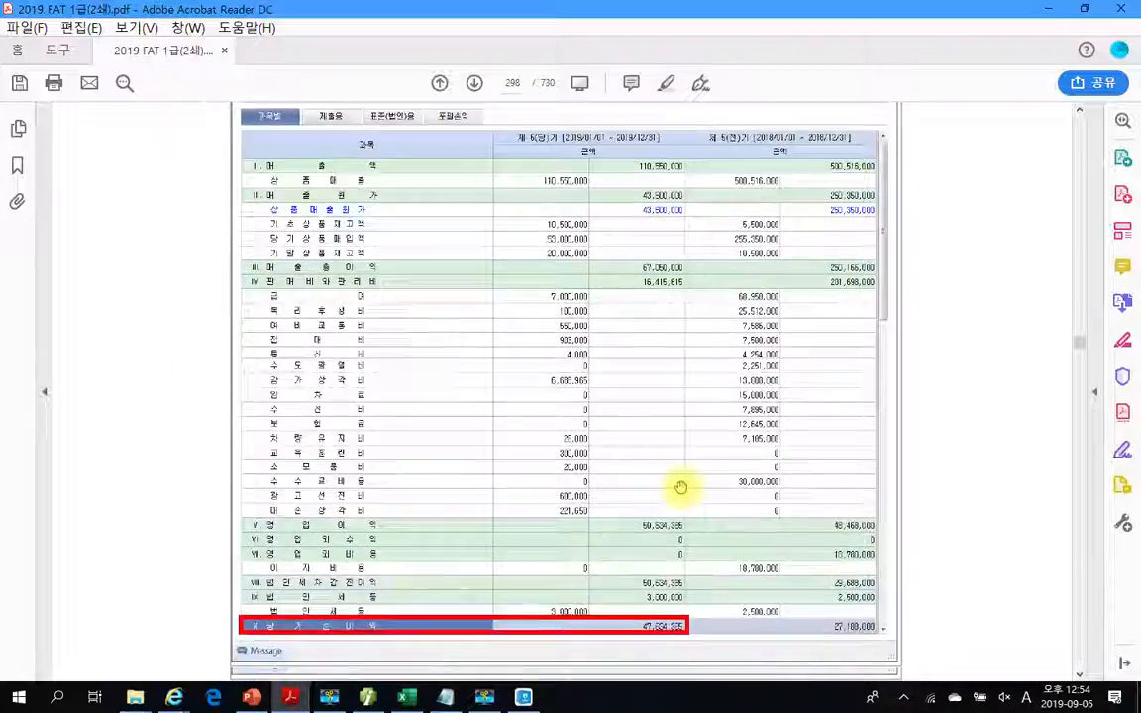
{"action": "scroll", "coordinate": [681, 487], "scroll_direction": "down", "scroll_amount": 15}
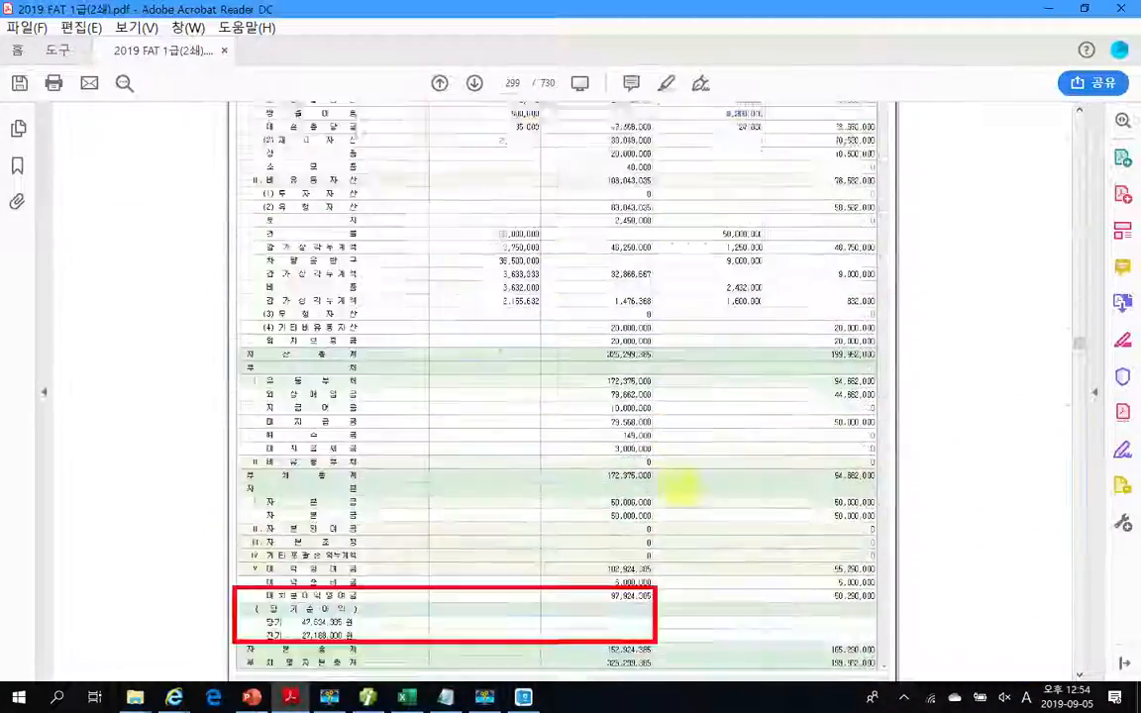
{"action": "scroll", "coordinate": [681, 487], "scroll_direction": "down", "scroll_amount": 15}
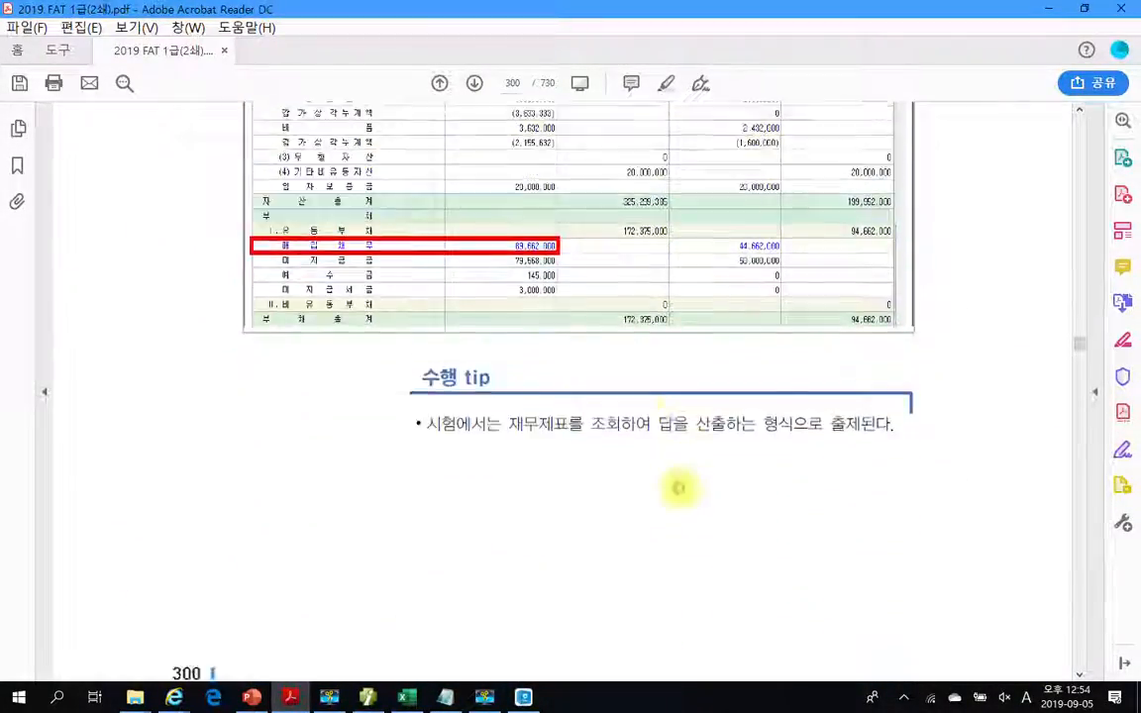
Look through chapter 6, 회계정보 시스템 운용, from its title page to the 제장부 검색 results on page 305
{"action": "scroll", "coordinate": [679, 487], "scroll_direction": "down", "scroll_amount": 10}
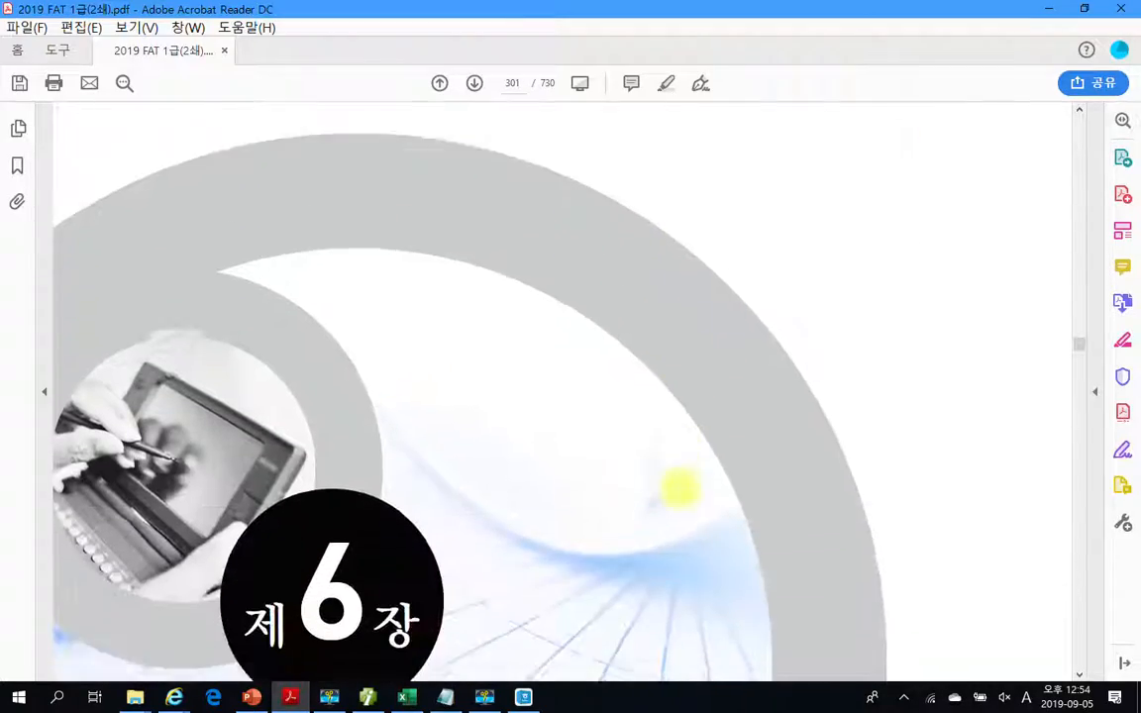
{"action": "scroll", "coordinate": [681, 487], "scroll_direction": "down", "scroll_amount": 15}
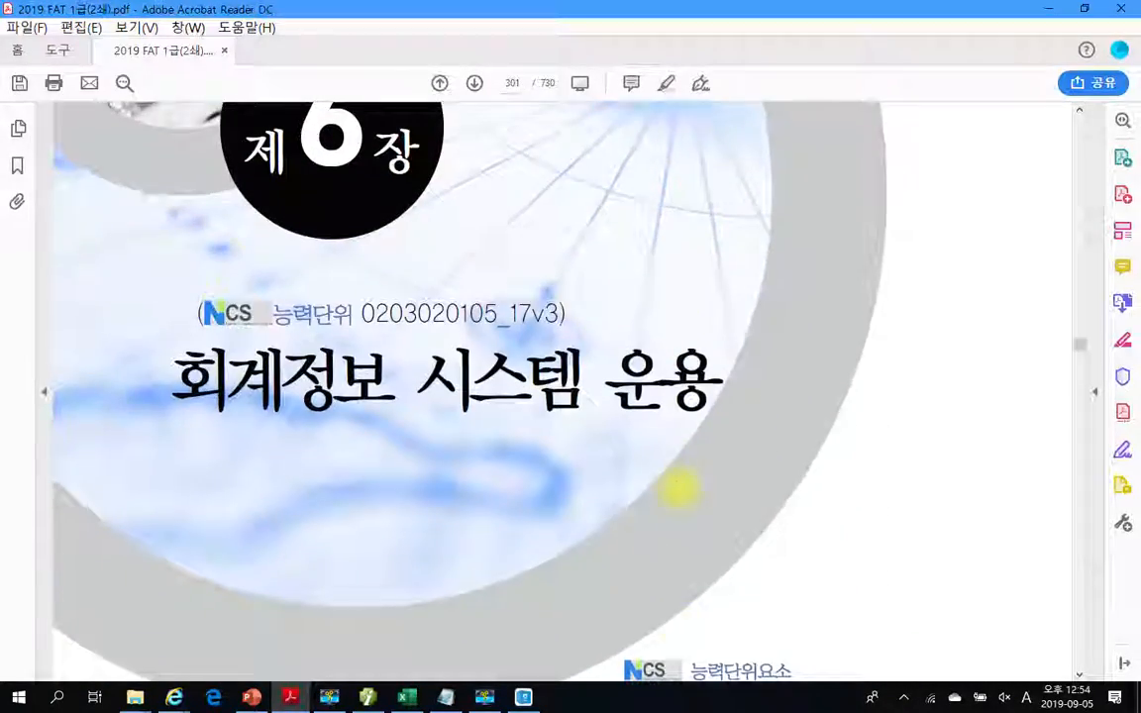
{"action": "scroll", "coordinate": [678, 488], "scroll_direction": "down", "scroll_amount": 15}
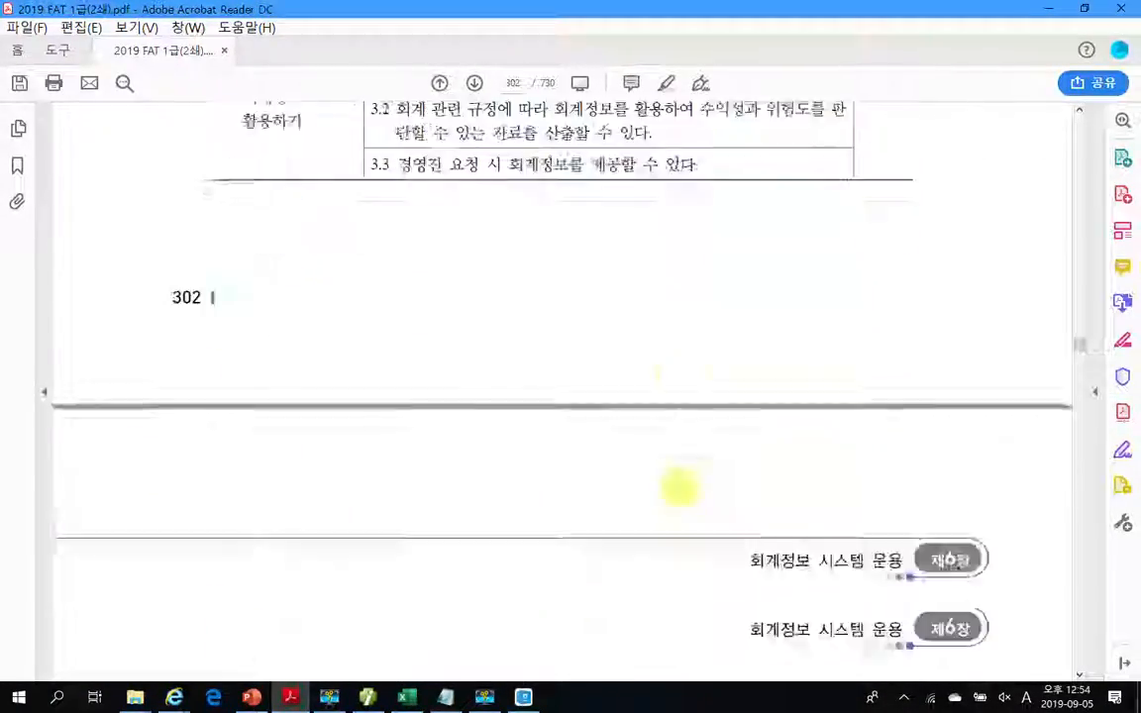
{"action": "scroll", "coordinate": [679, 488], "scroll_direction": "down", "scroll_amount": 15}
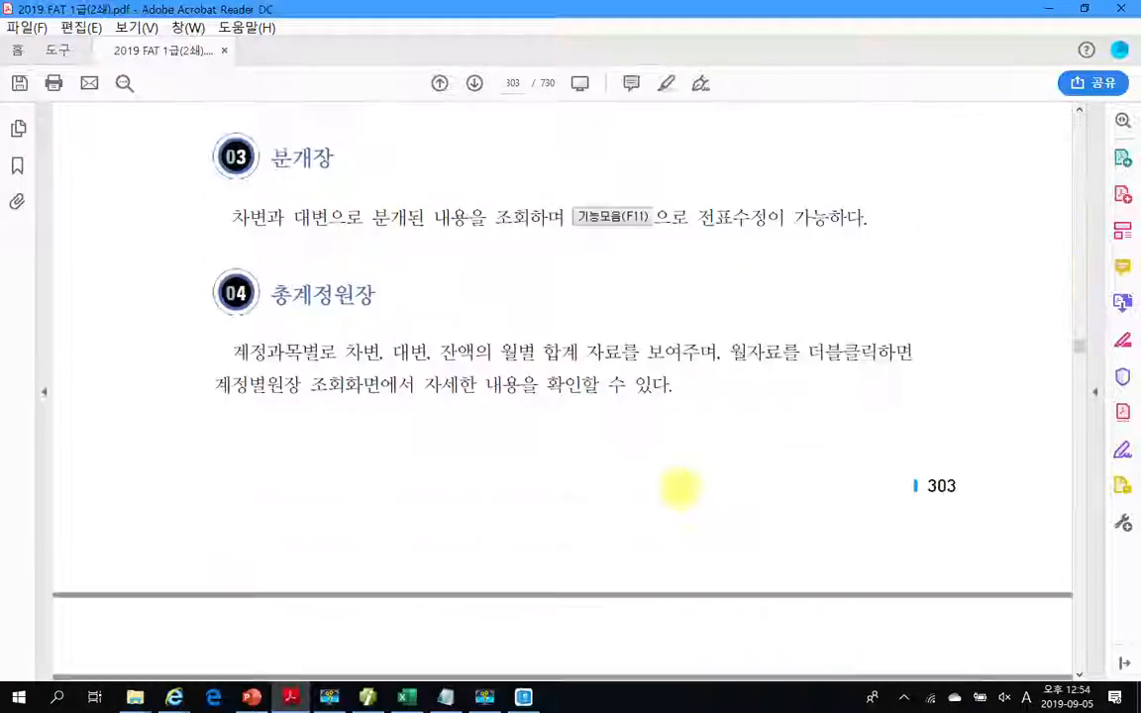
{"action": "scroll", "coordinate": [677, 487], "scroll_direction": "down", "scroll_amount": 15}
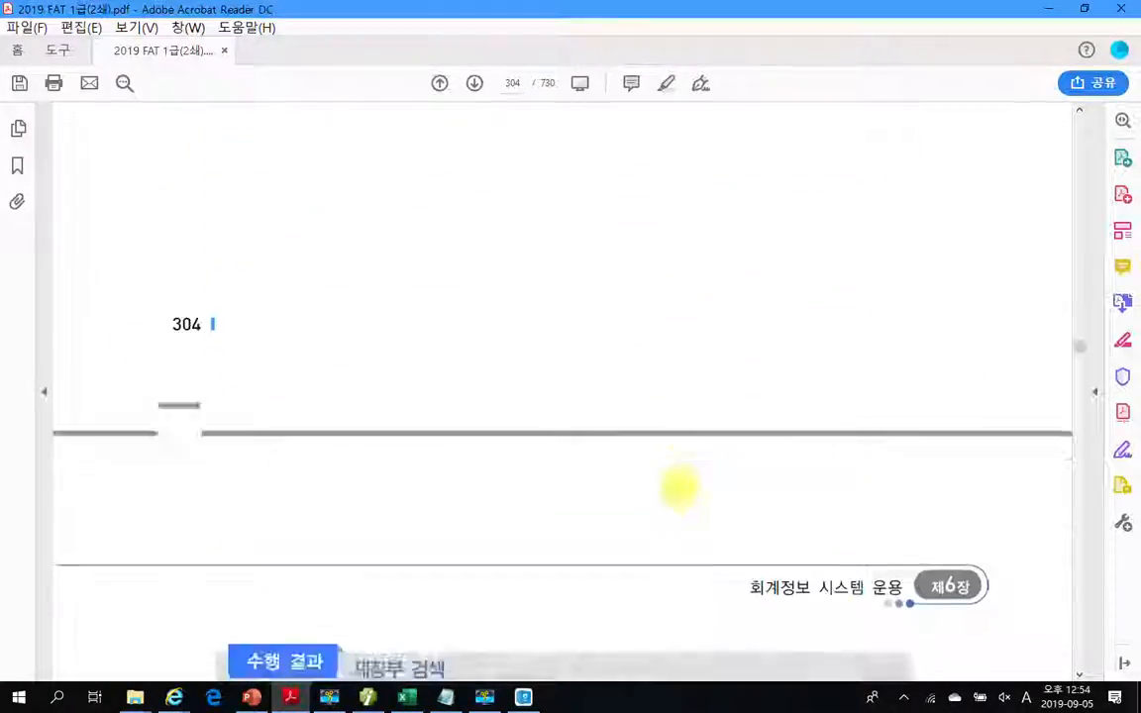
{"action": "scroll", "coordinate": [677, 487], "scroll_direction": "down", "scroll_amount": 5}
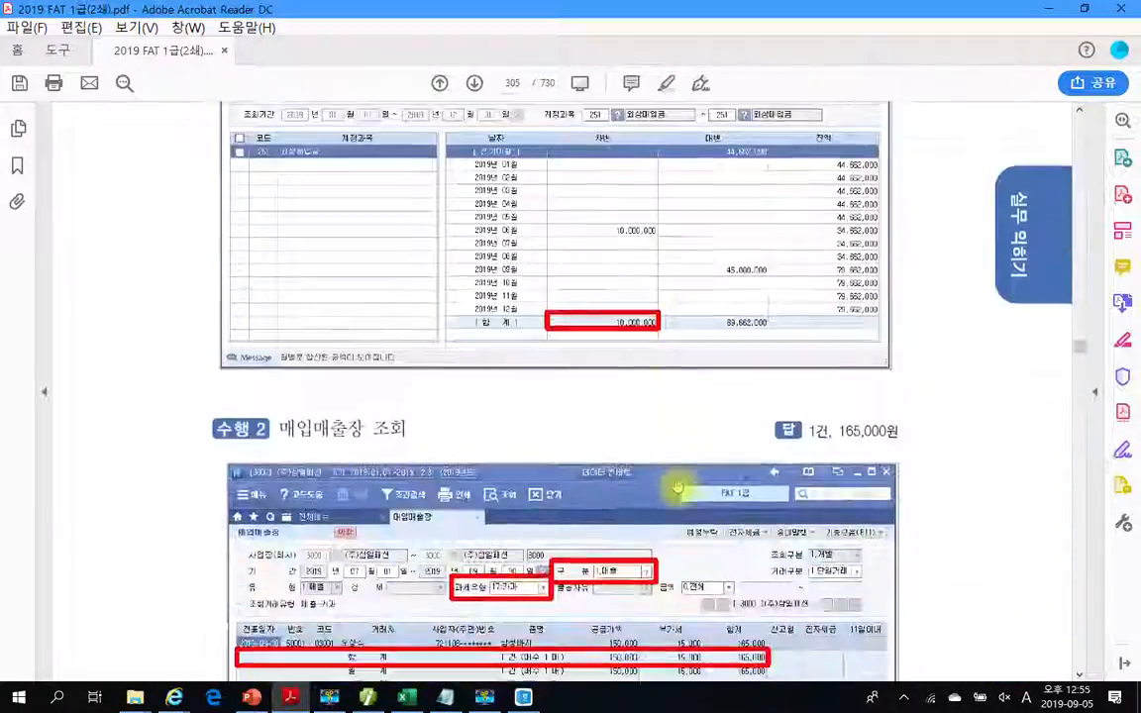
Go back through the 제장부 검색 tasks and 제1절 회계프로그램 운용하기 to the chapter 6 능력단위 overview on page 302
{"action": "scroll", "coordinate": [677, 488], "scroll_direction": "up", "scroll_amount": 15}
{"action": "scroll", "coordinate": [679, 486], "scroll_direction": "up", "scroll_amount": 10}
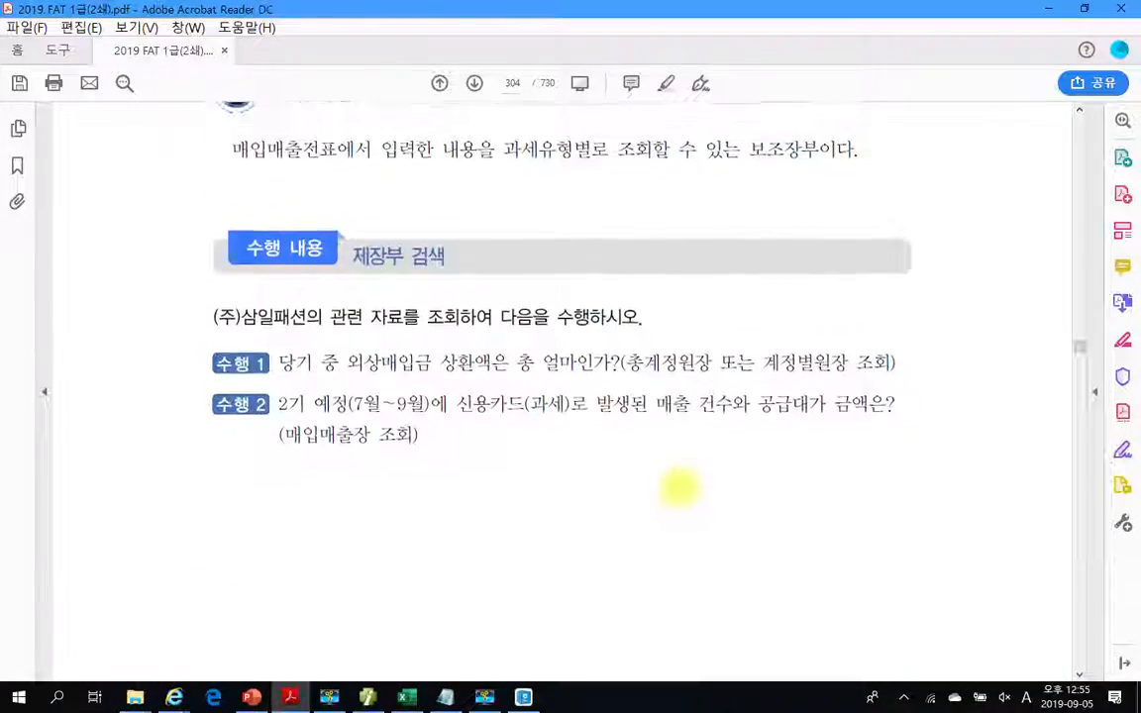
{"action": "scroll", "coordinate": [679, 486], "scroll_direction": "up", "scroll_amount": 15}
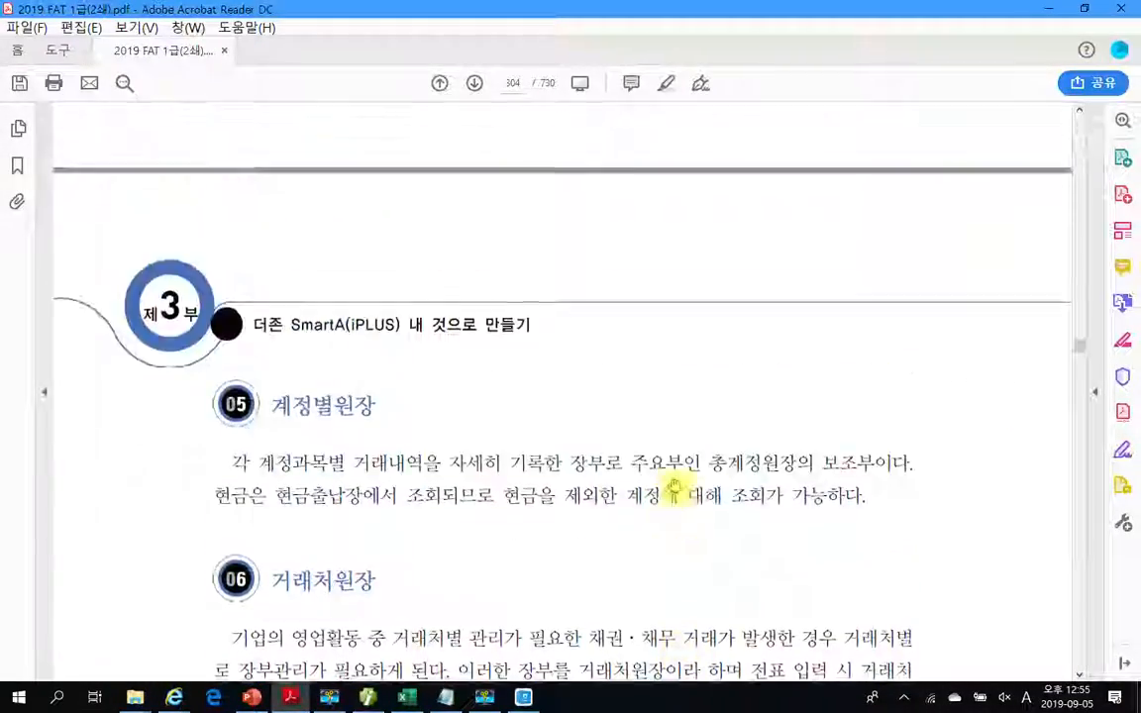
{"action": "scroll", "coordinate": [673, 487], "scroll_direction": "up", "scroll_amount": 15}
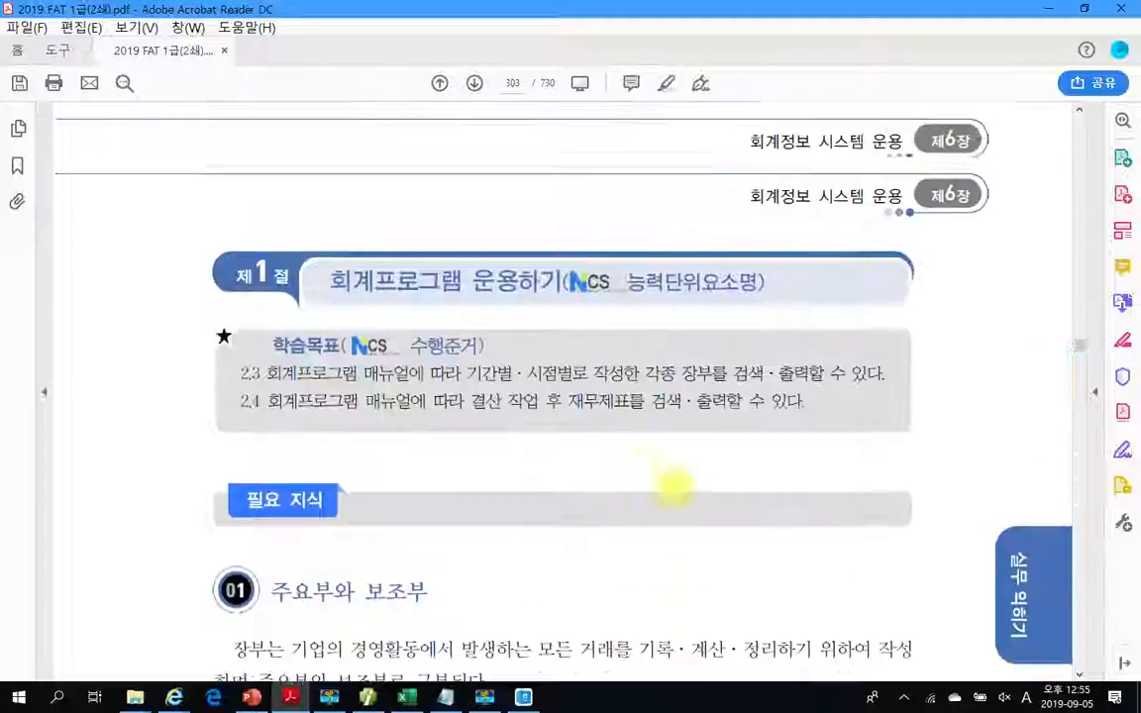
{"action": "scroll", "coordinate": [673, 488], "scroll_direction": "up", "scroll_amount": 10}
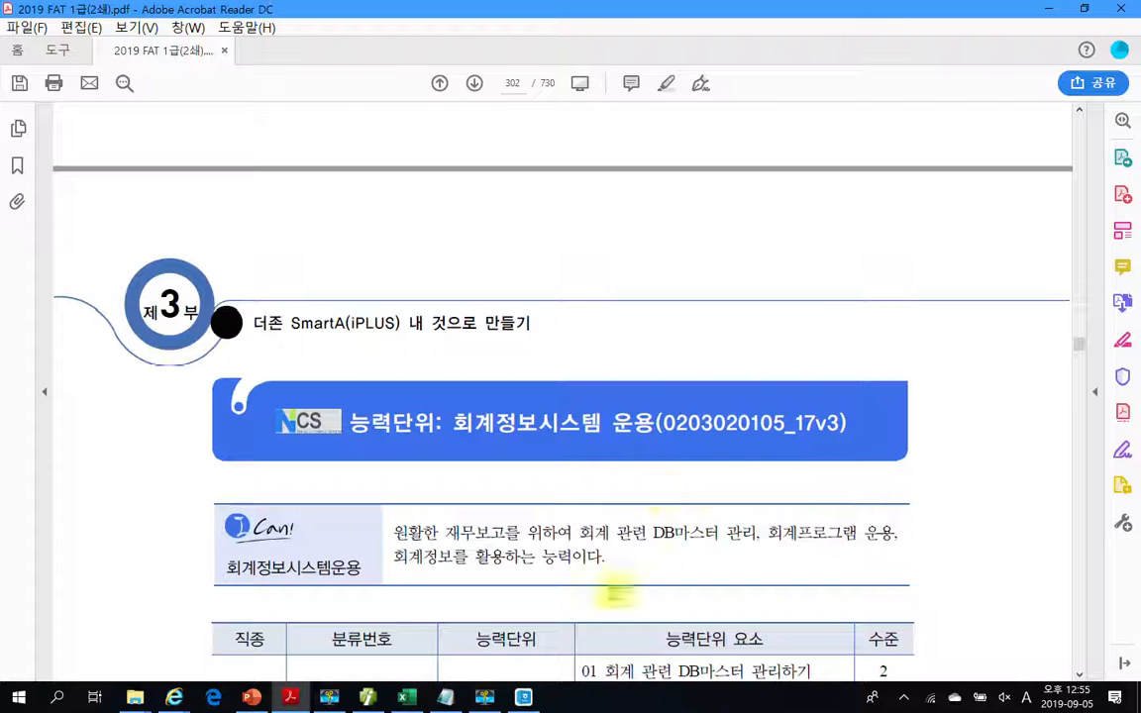
{"action": "left_click", "coordinate": [484, 697]}
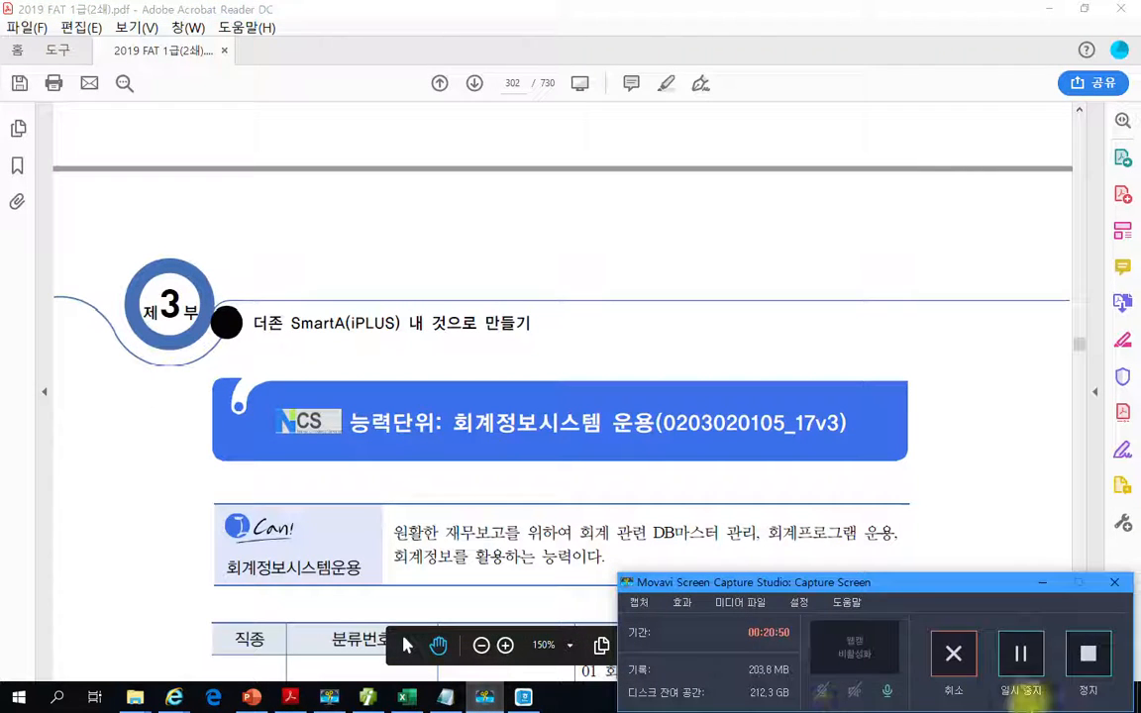